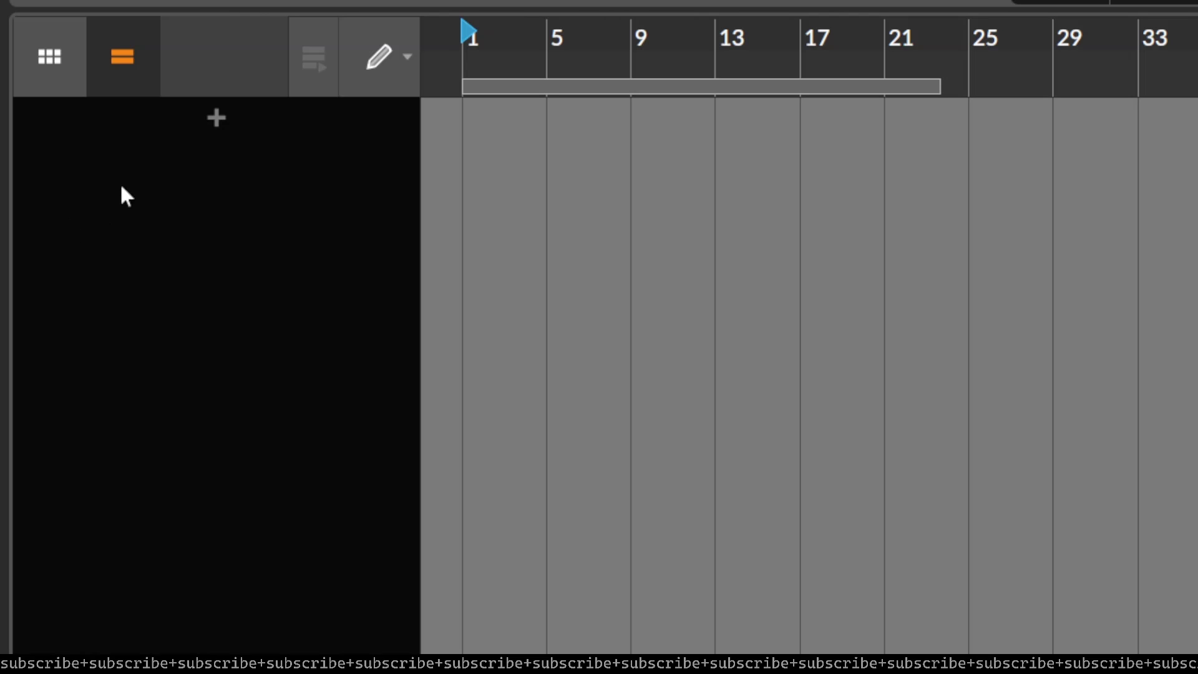
Add an instrument track and draw an empty clip on it from about bar 2 to bar 22
right_click(111, 166)
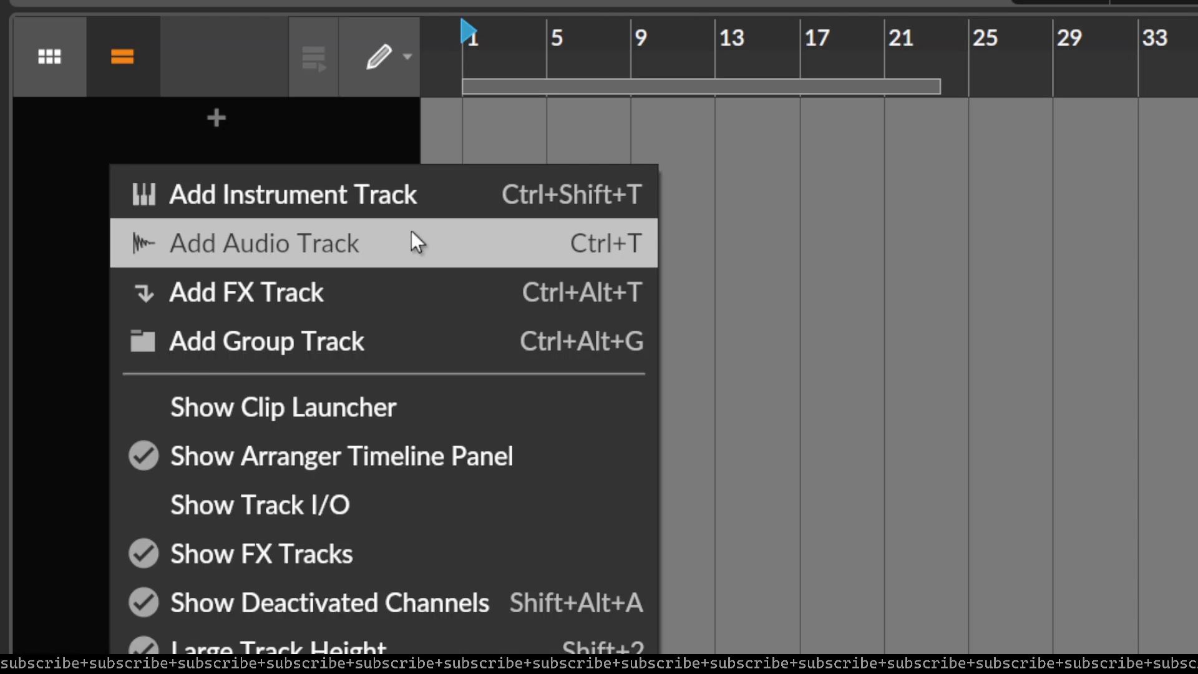
click(421, 194)
drag(493, 139, 905, 139)
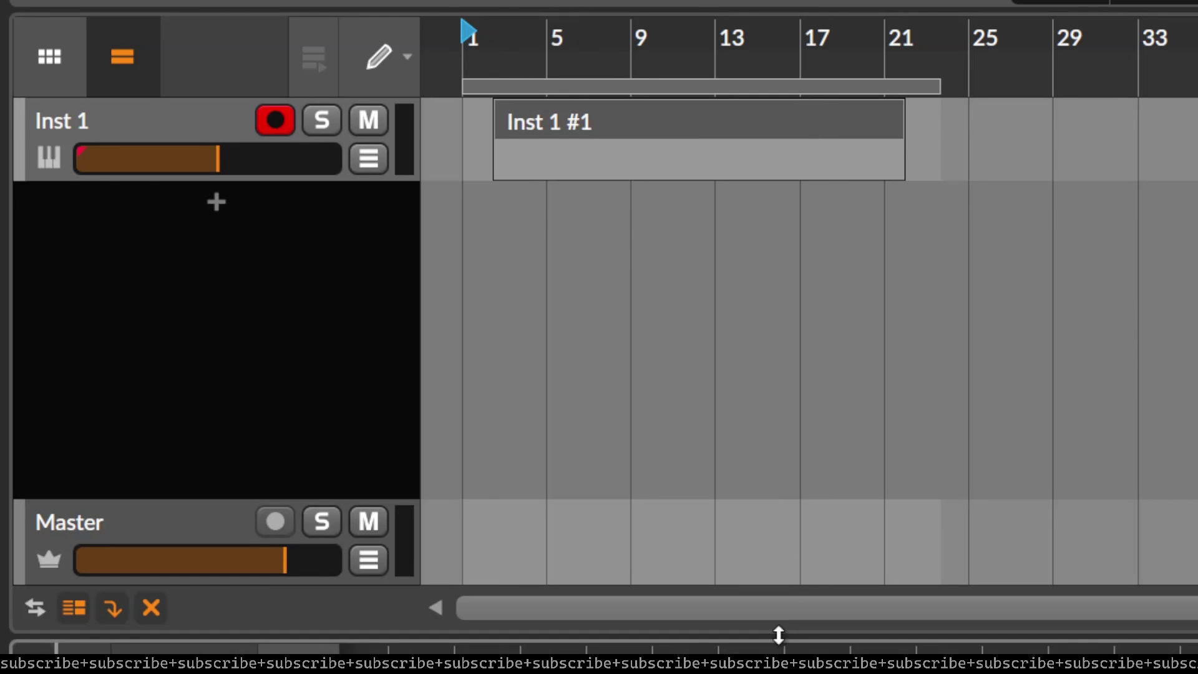
Enlarge the clip's note editor and draw a C2 note from 1.1 to 3.1 and a longer, lower note starting at 4.1
drag(779, 631, 779, 243)
drag(417, 528, 515, 528)
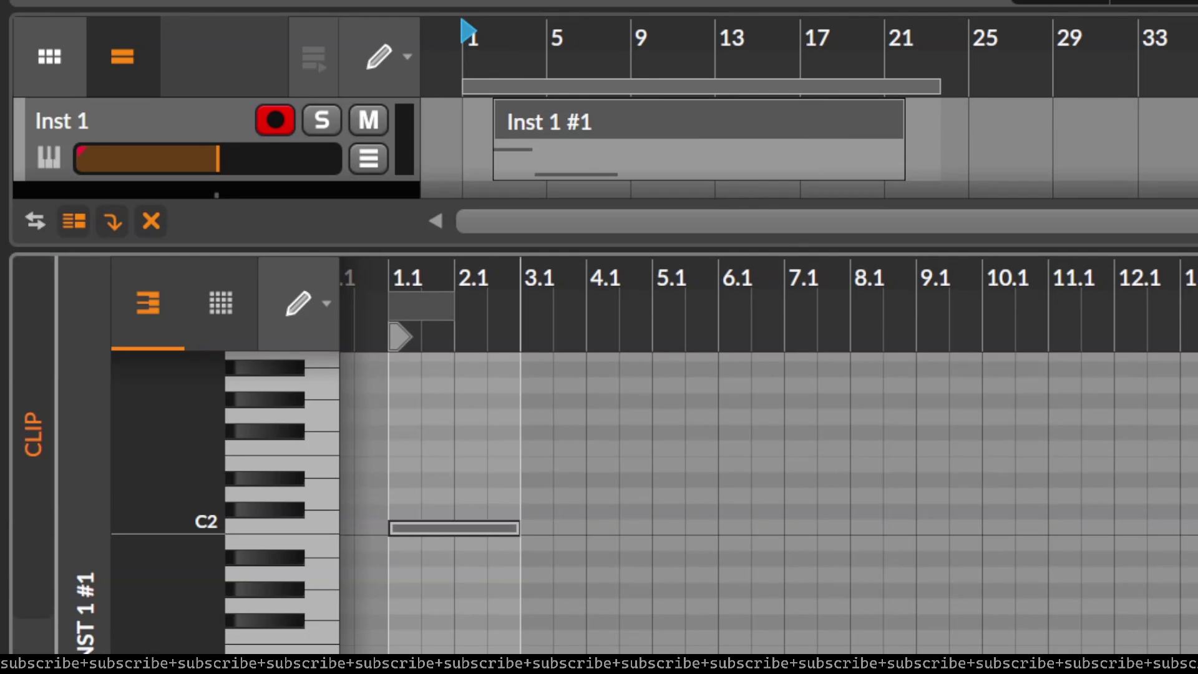
drag(628, 559, 950, 559)
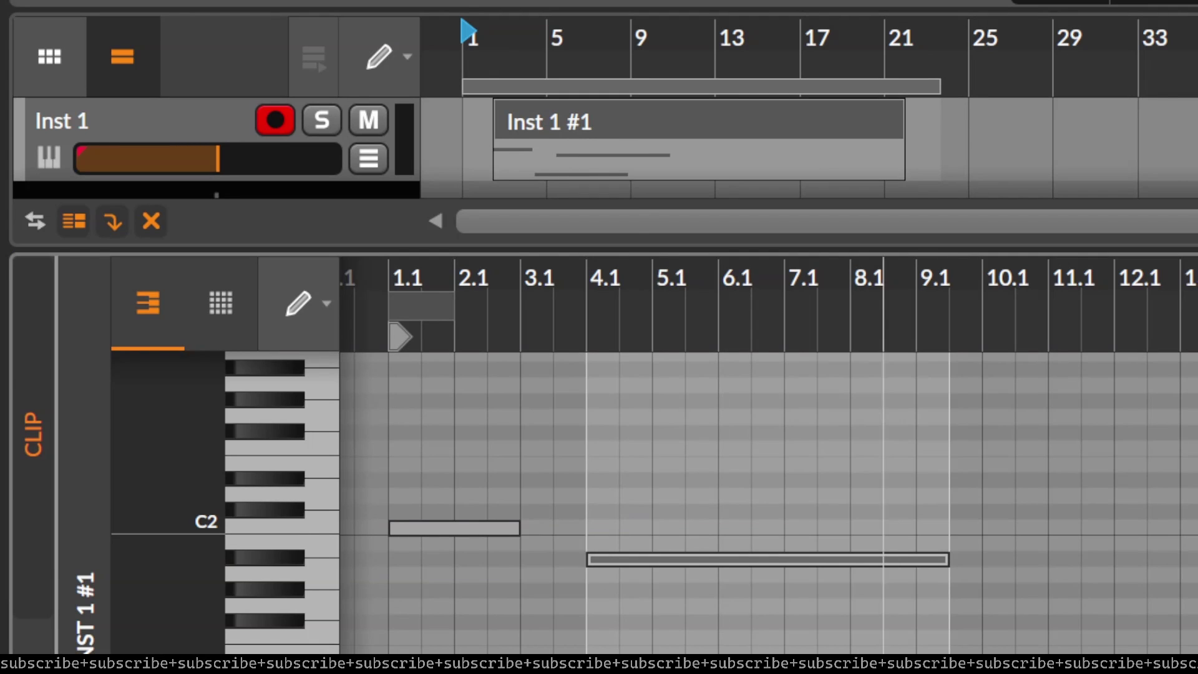
Add an audio track below the instrument track and place the sample BB_20240503T111546_160_0200_140BPM on it at bar 1
right_click(149, 268)
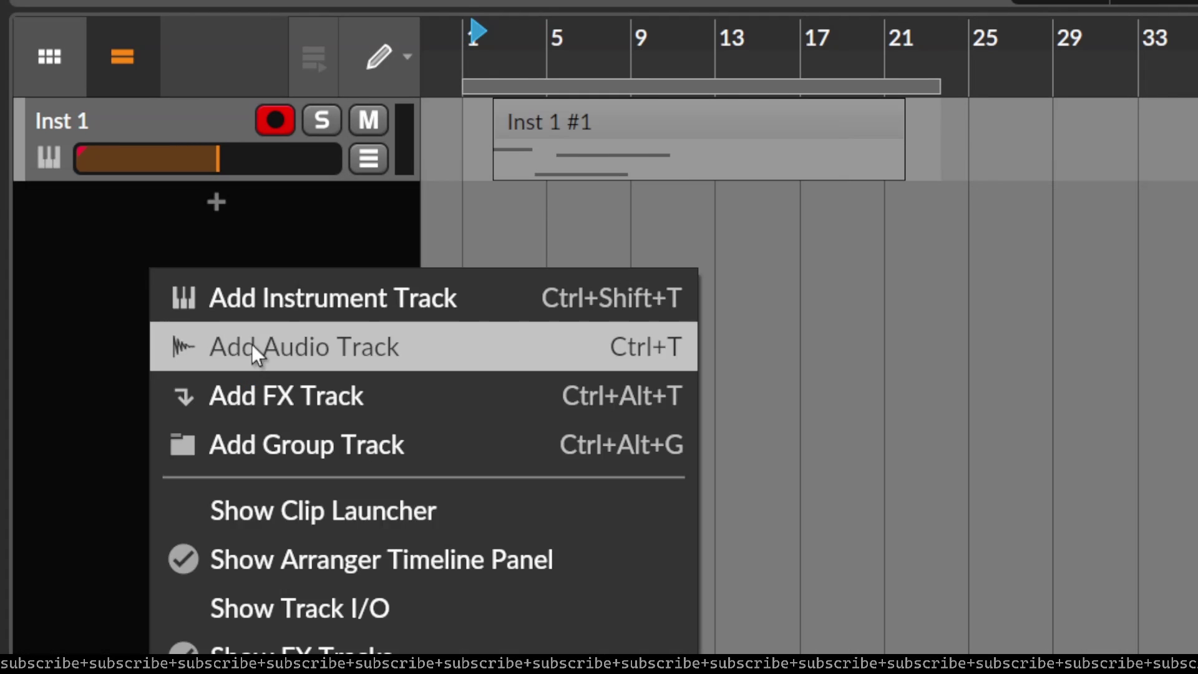
click(254, 345)
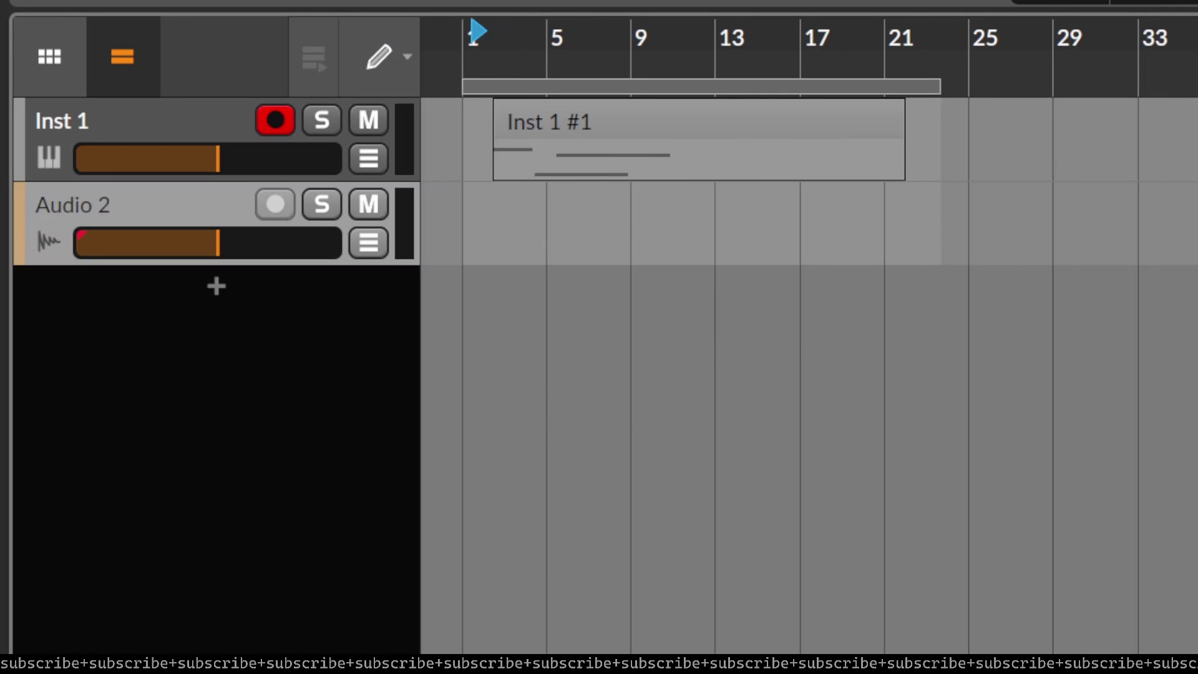
drag(566, 334, 579, 190)
double_click(580, 190)
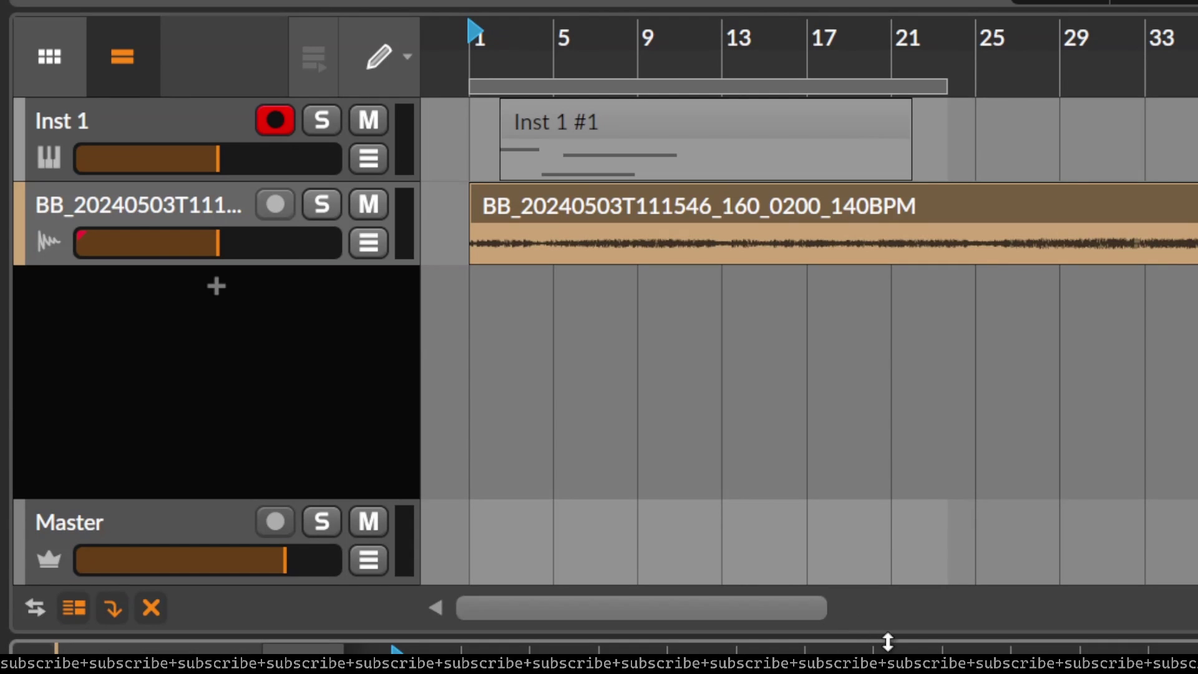
drag(888, 642, 905, 149)
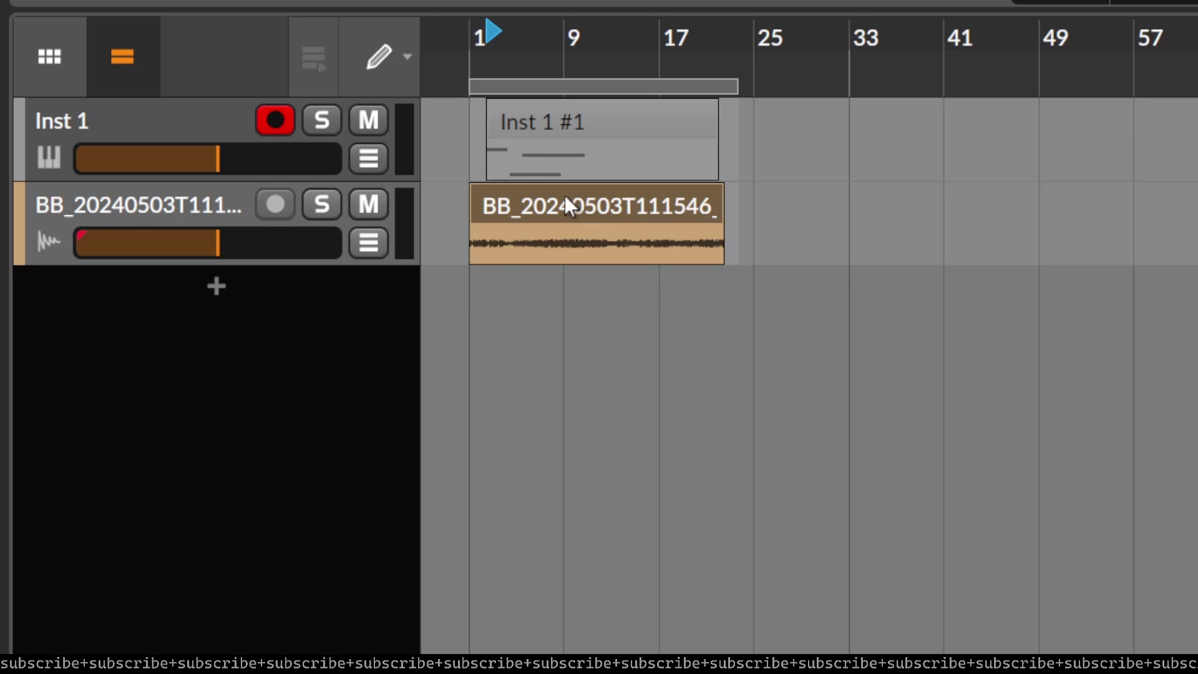
Copy the audio clip onto the instrument track at about bar 26 and place the note clip on the audio track
drag(559, 206, 853, 118)
click(580, 132)
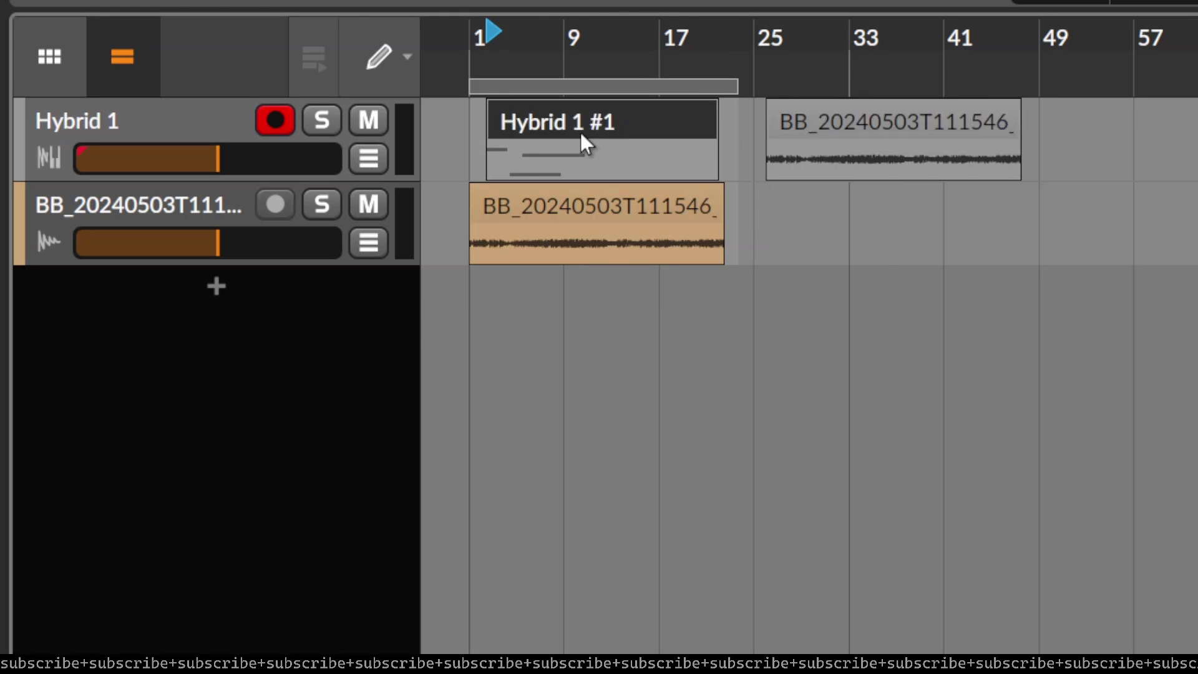
drag(571, 118, 844, 228)
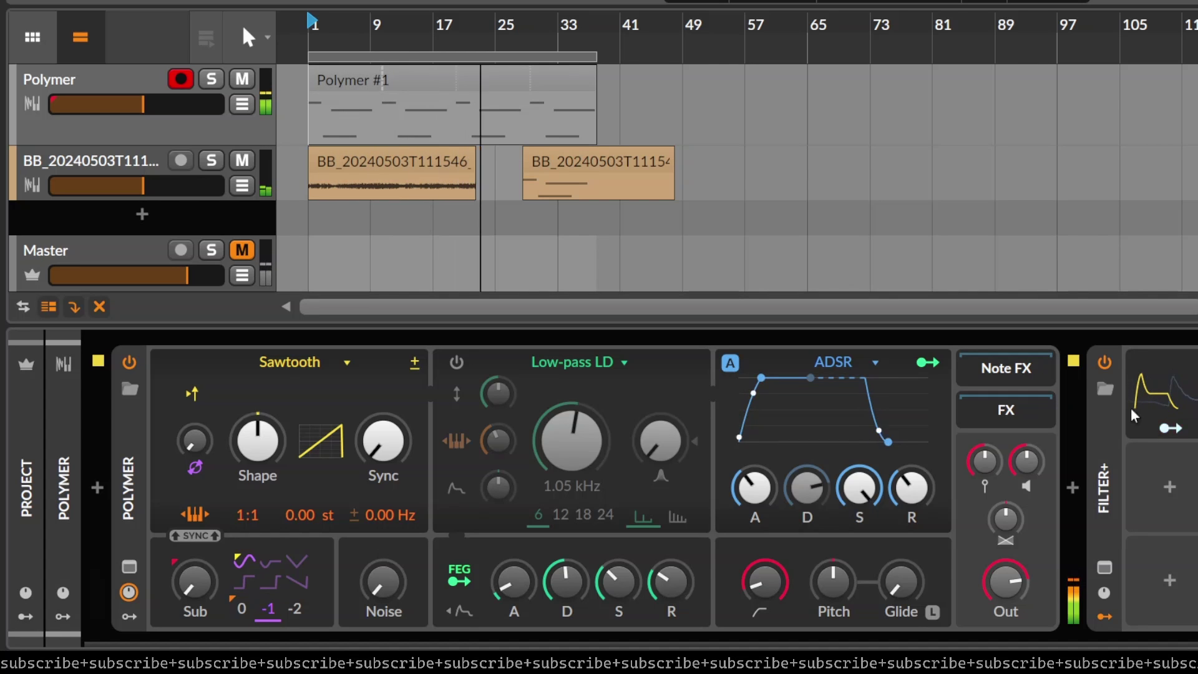
Group the Polymer and audio tracks and hide the device view
right_click(62, 90)
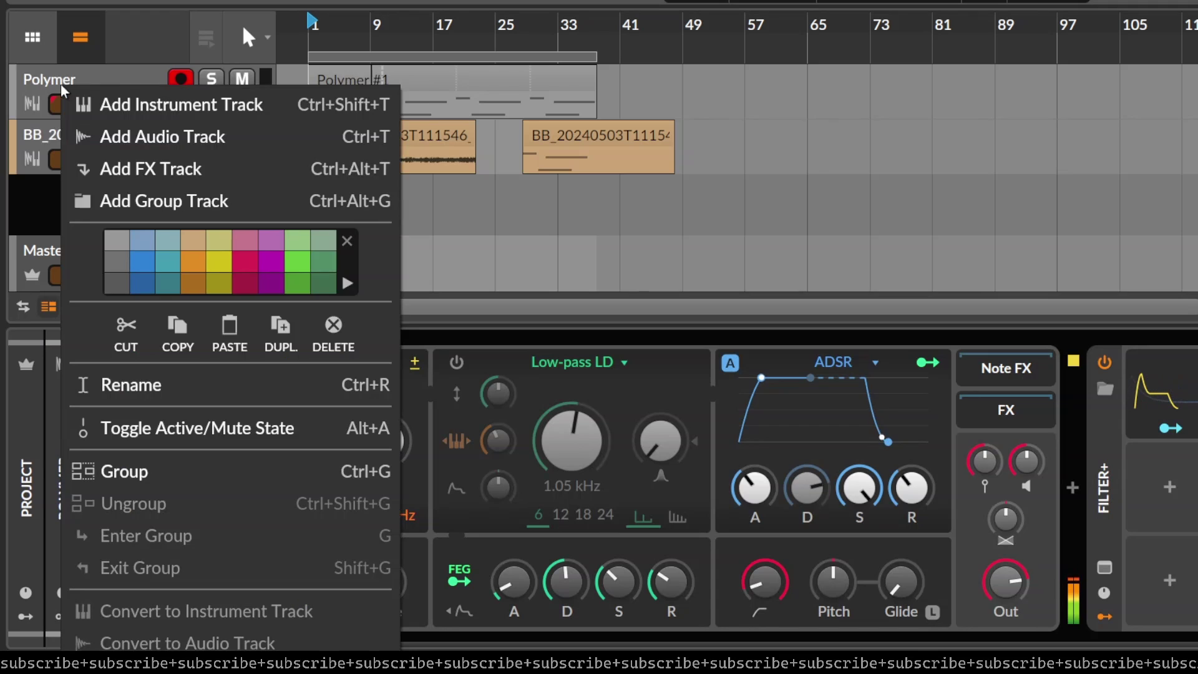
click(214, 484)
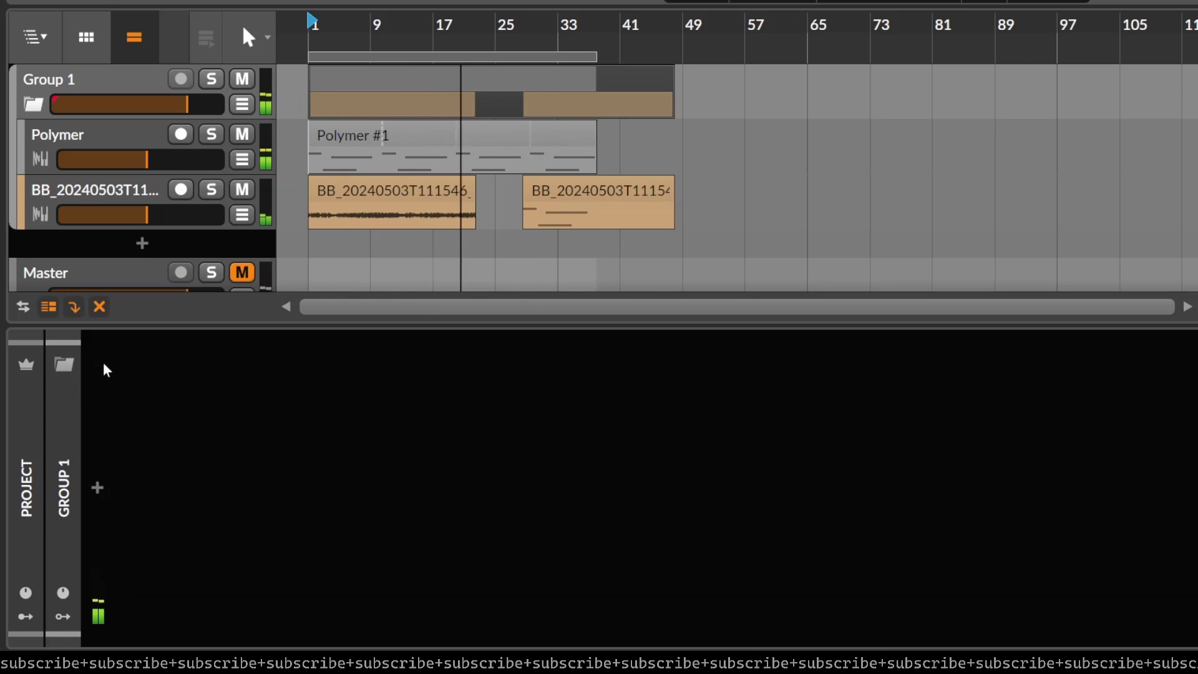
key(d)
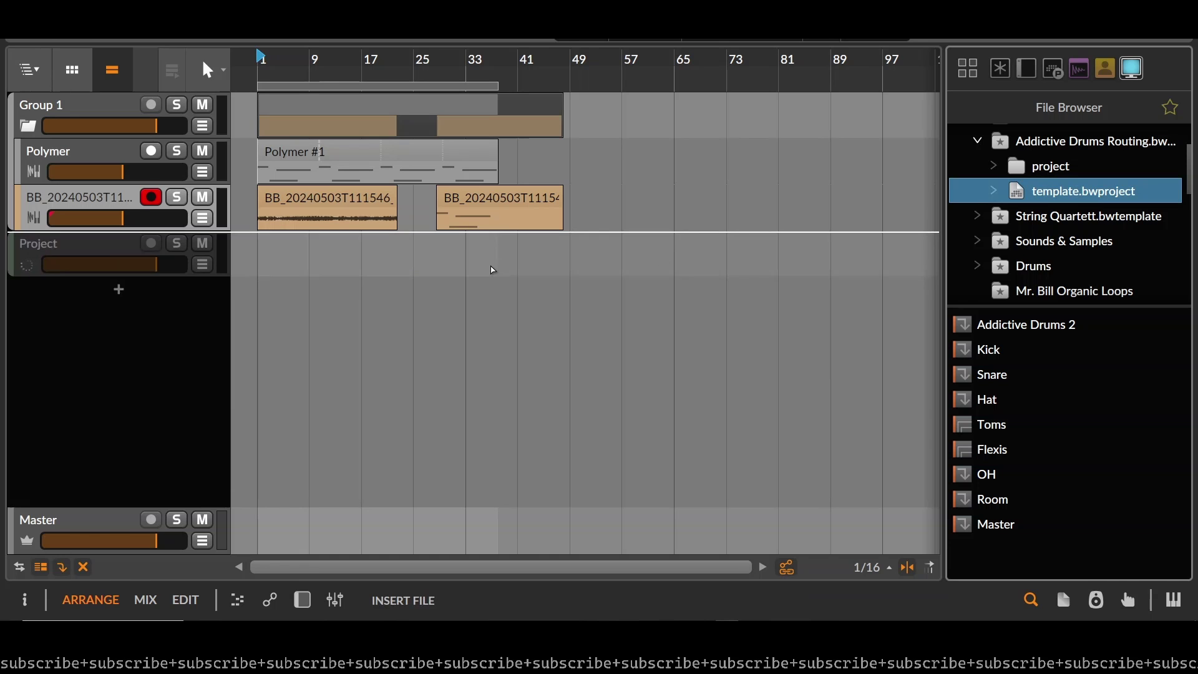
Insert template.bwproject as a group track below Group 1 and unfold its tracks
drag(150, 249, 148, 249)
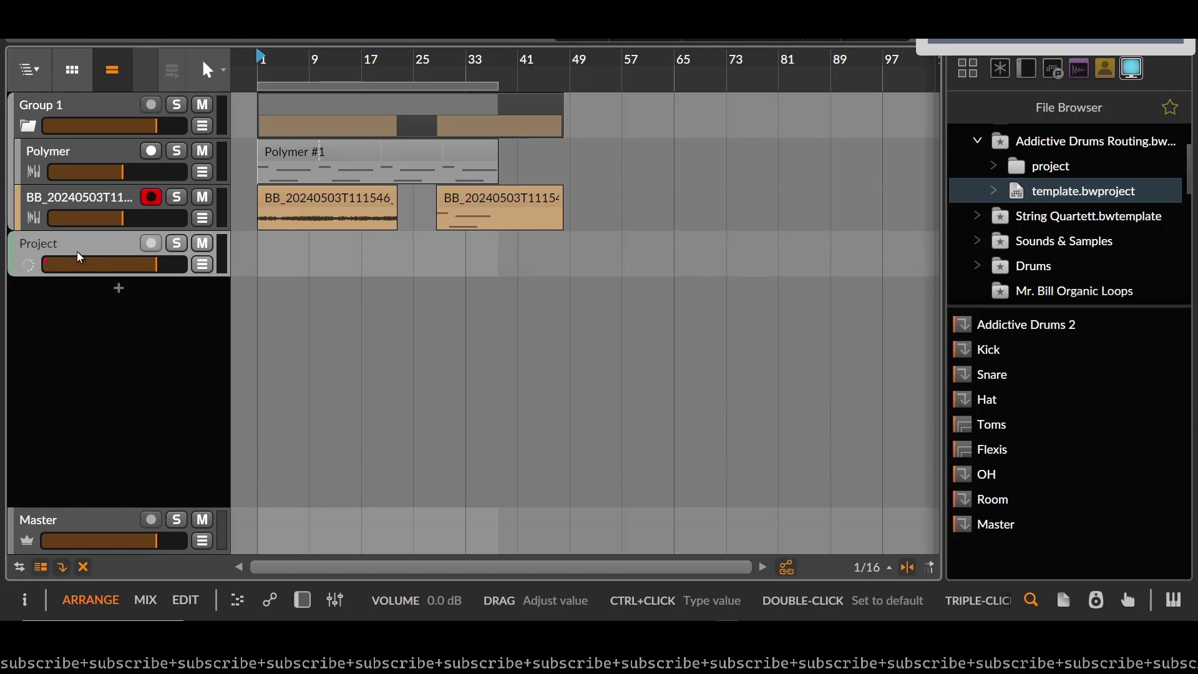
click(29, 264)
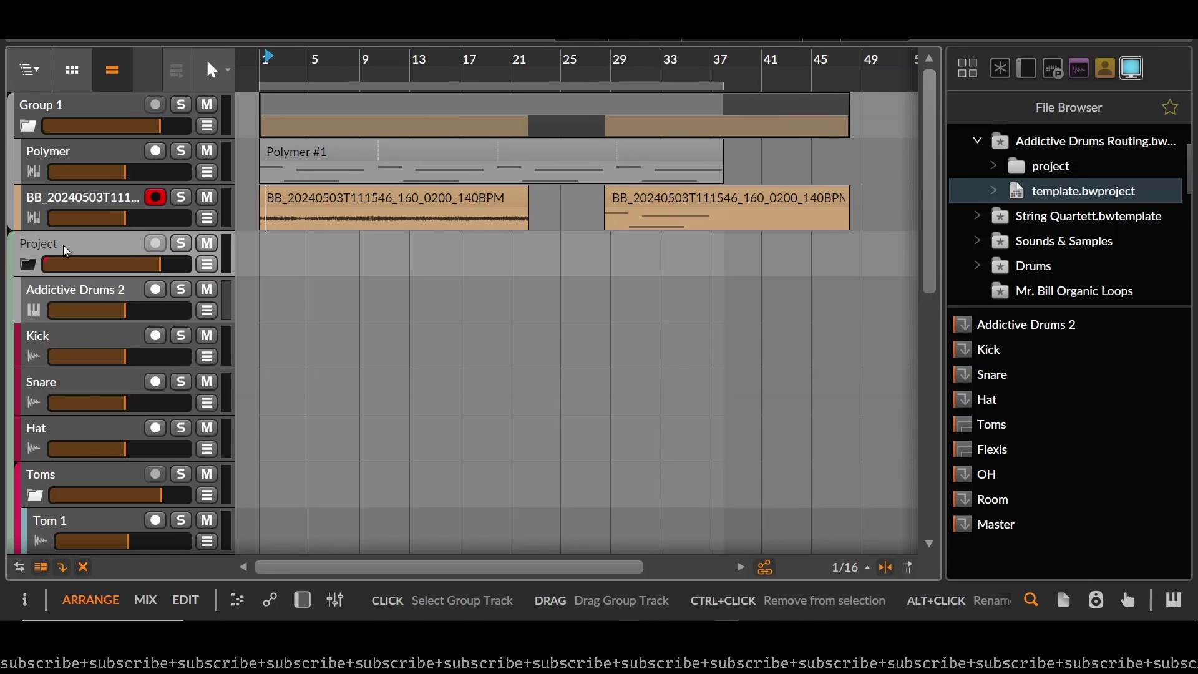
Enter the Project group, look through its tracks down to the group master, and return to the top level
right_click(66, 250)
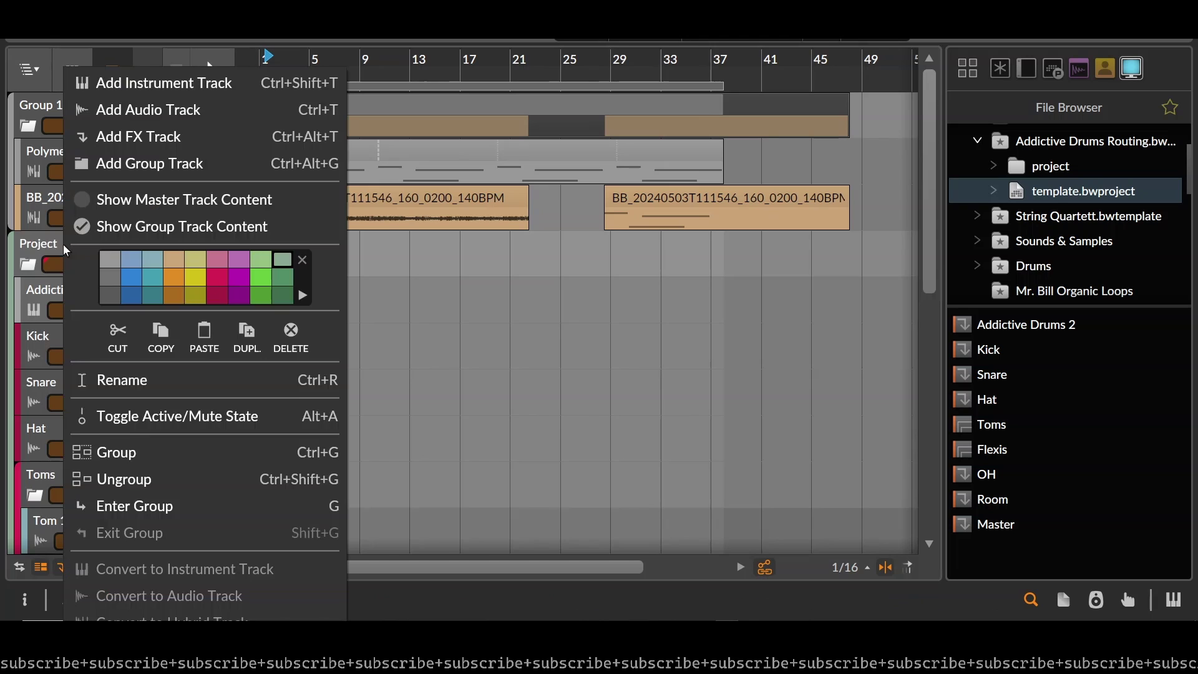
click(166, 505)
scroll(125, 375, down, 5)
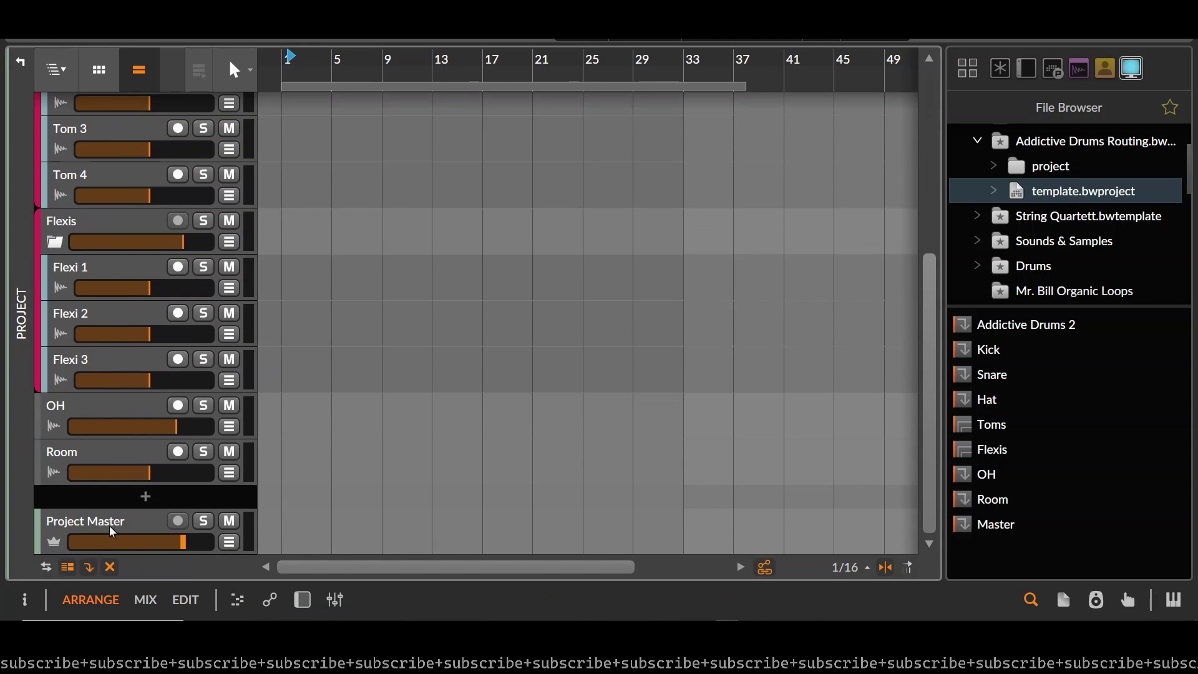
click(23, 63)
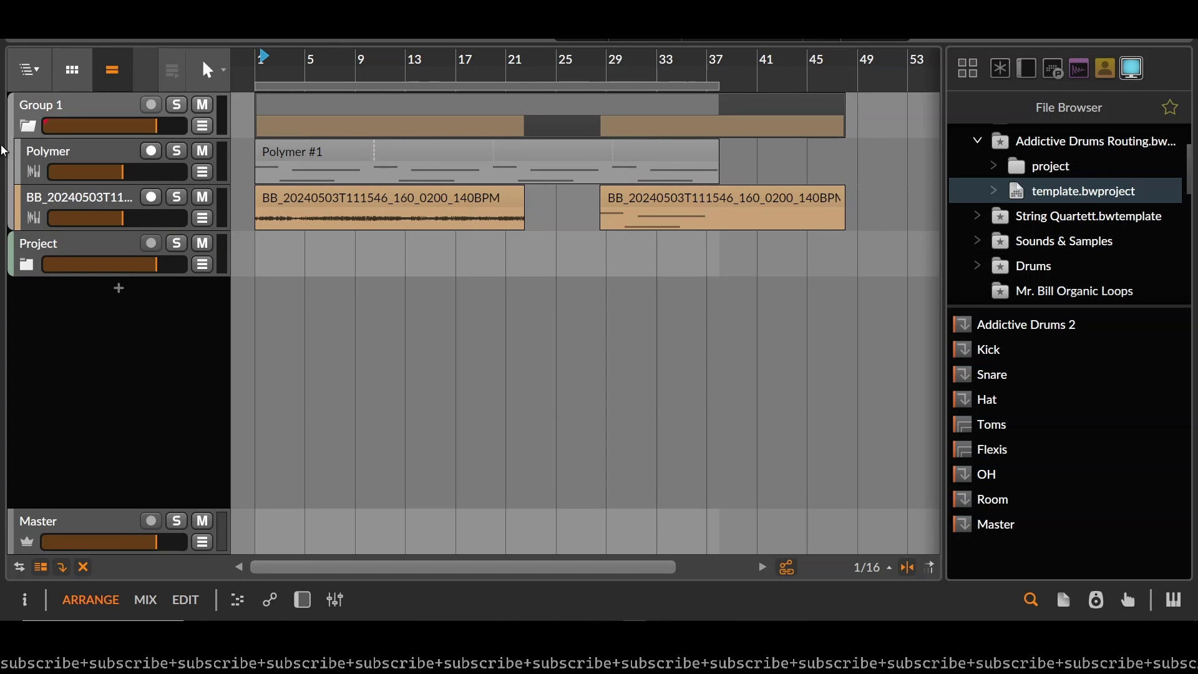
Add an FX track inside Group 1 and start playback
right_click(106, 112)
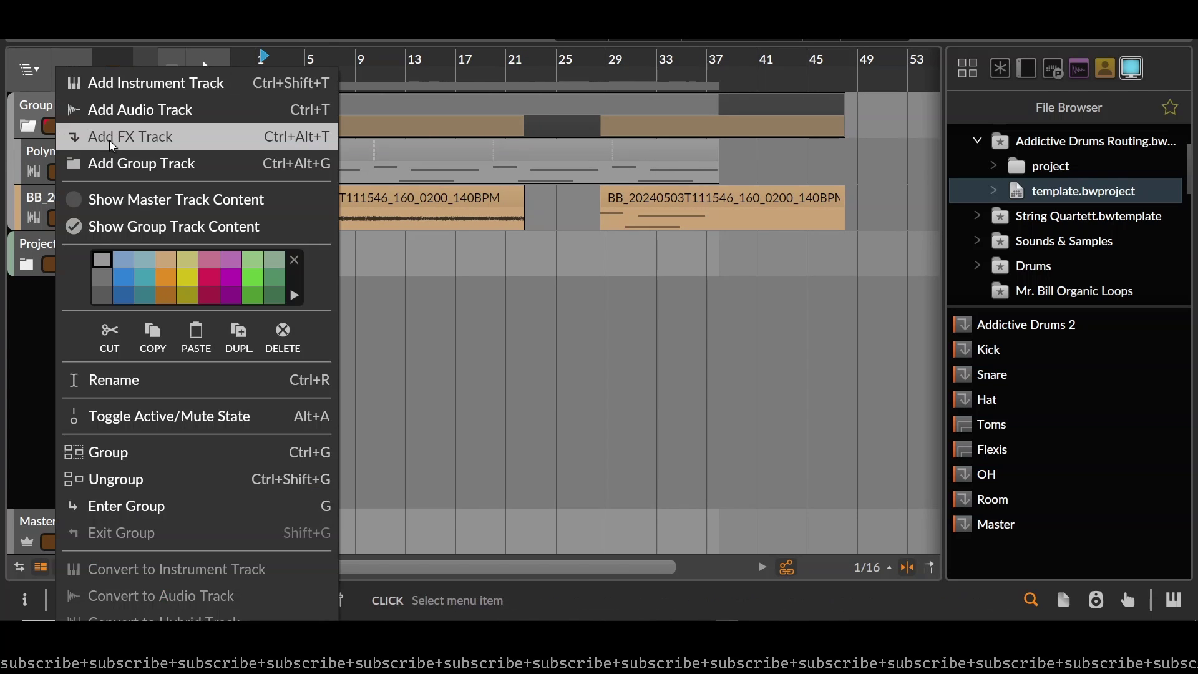
click(111, 145)
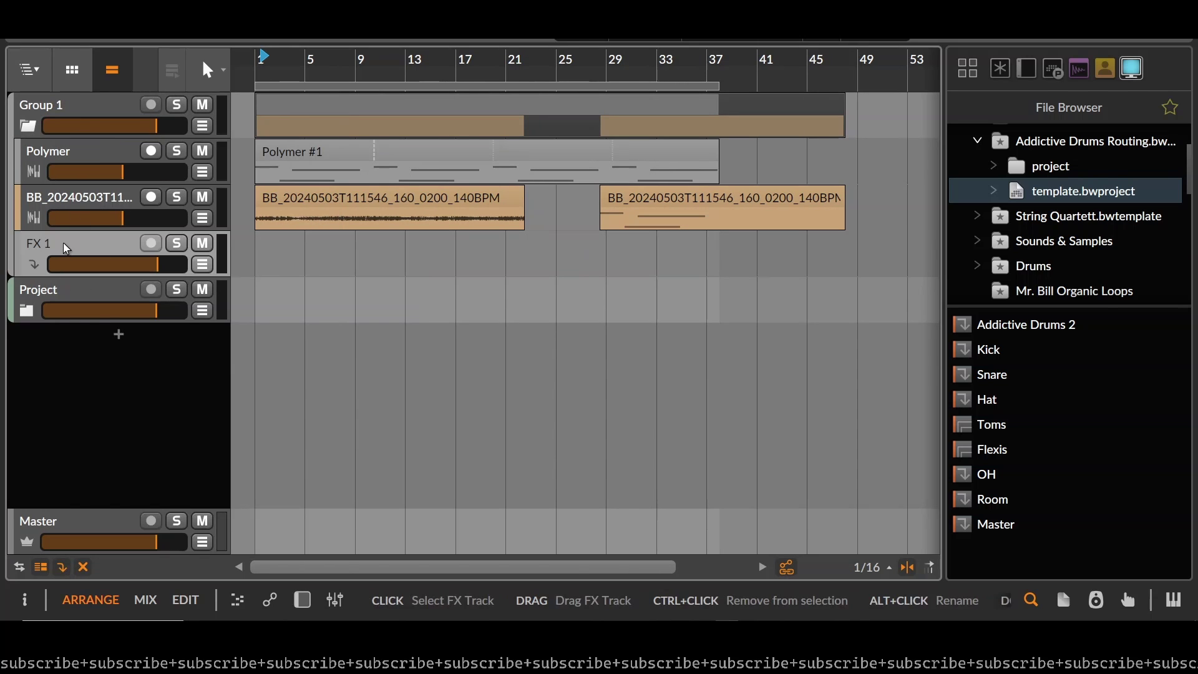
key(space)
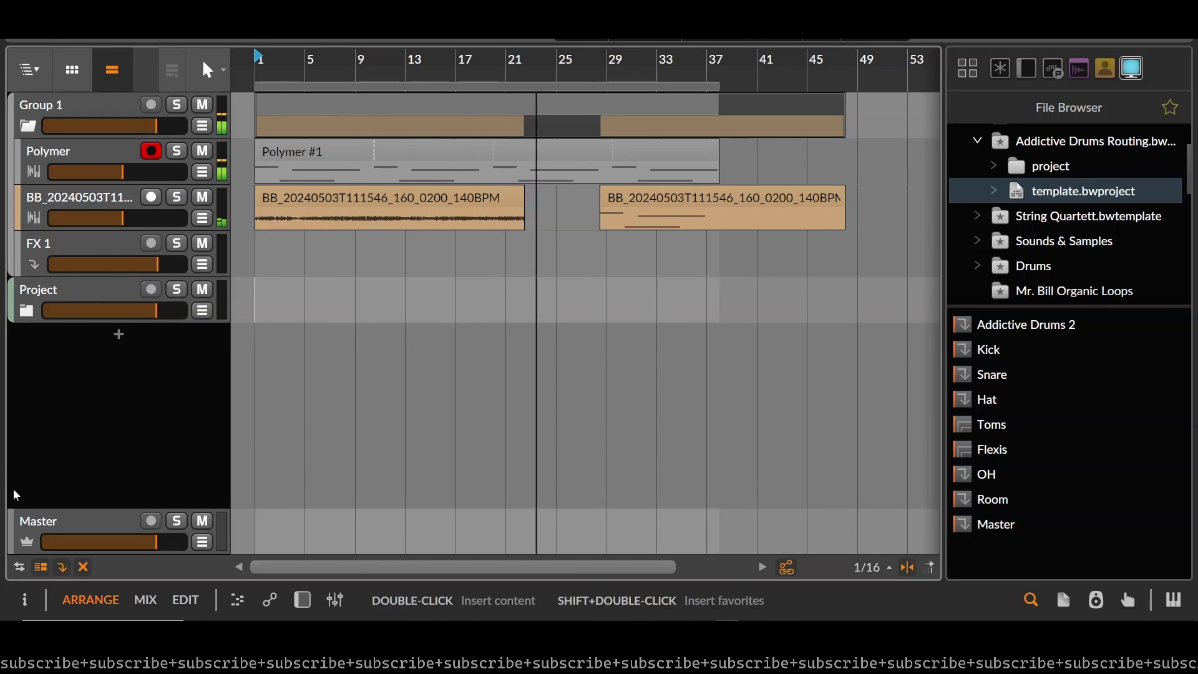
Show the Polymer track in the inspector and raise its send to FX 1
click(22, 601)
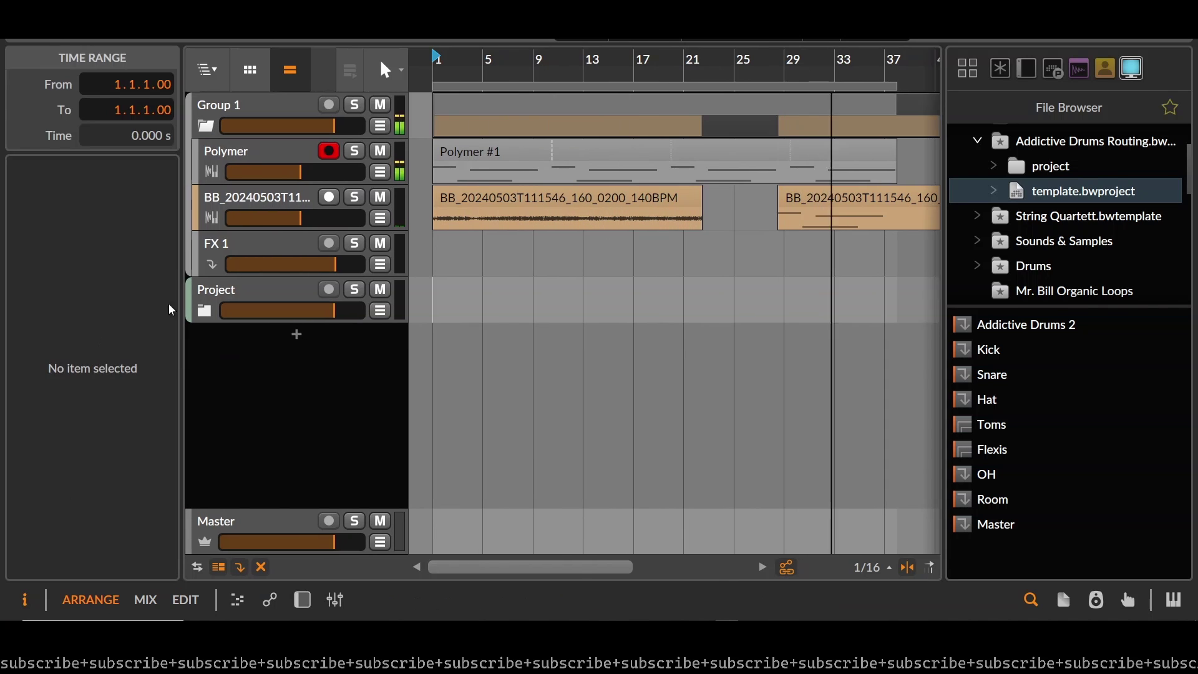
click(268, 181)
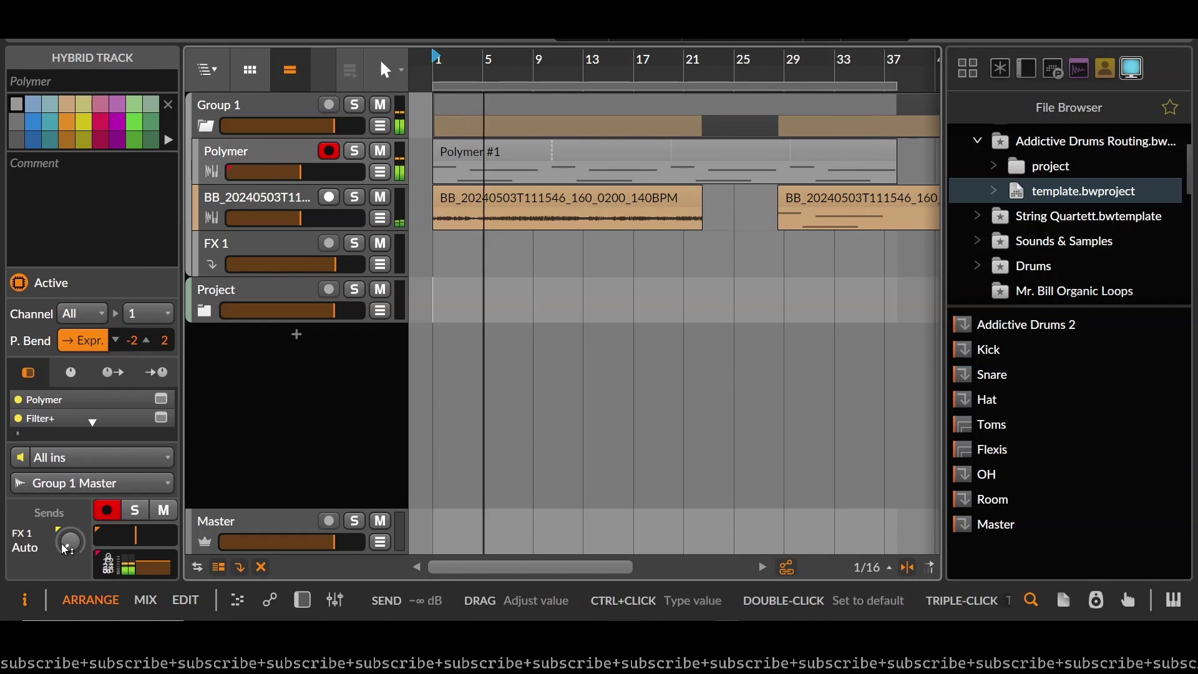
drag(68, 546, 68, 506)
Show the FX 1 track's device chain and raise the Polymer send level in its list of sources
double_click(249, 249)
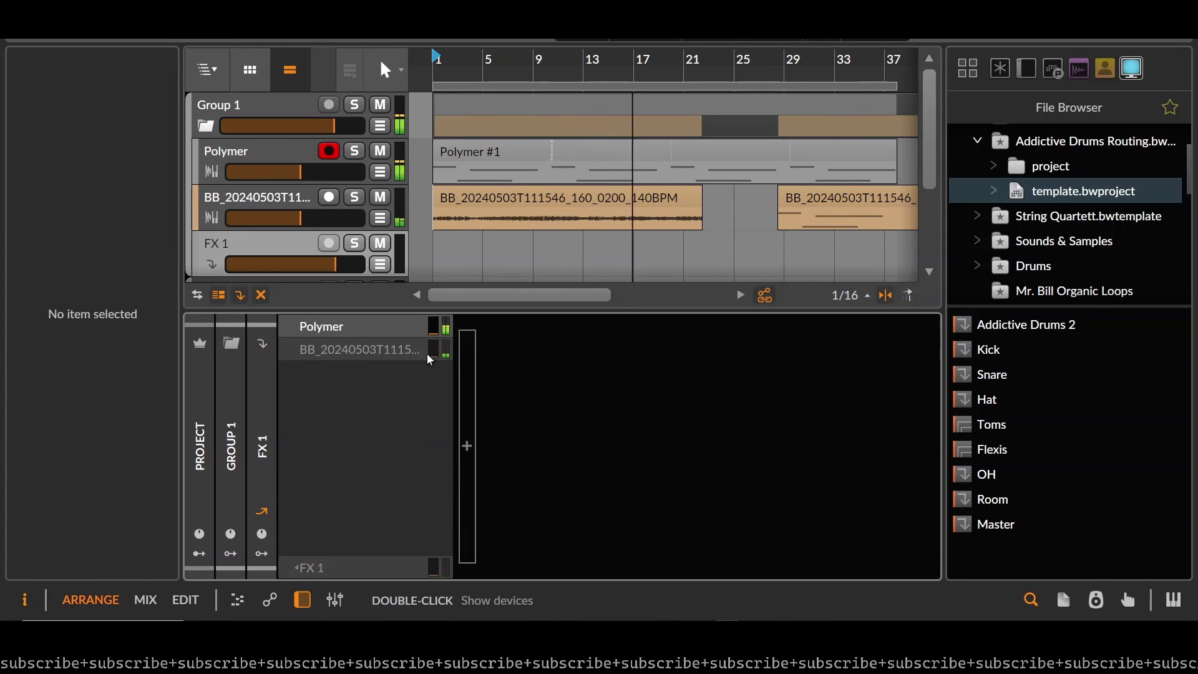
drag(435, 332, 435, 328)
Show the automation lanes of the FX 1 track and of Polymer's send to FX 1
click(380, 264)
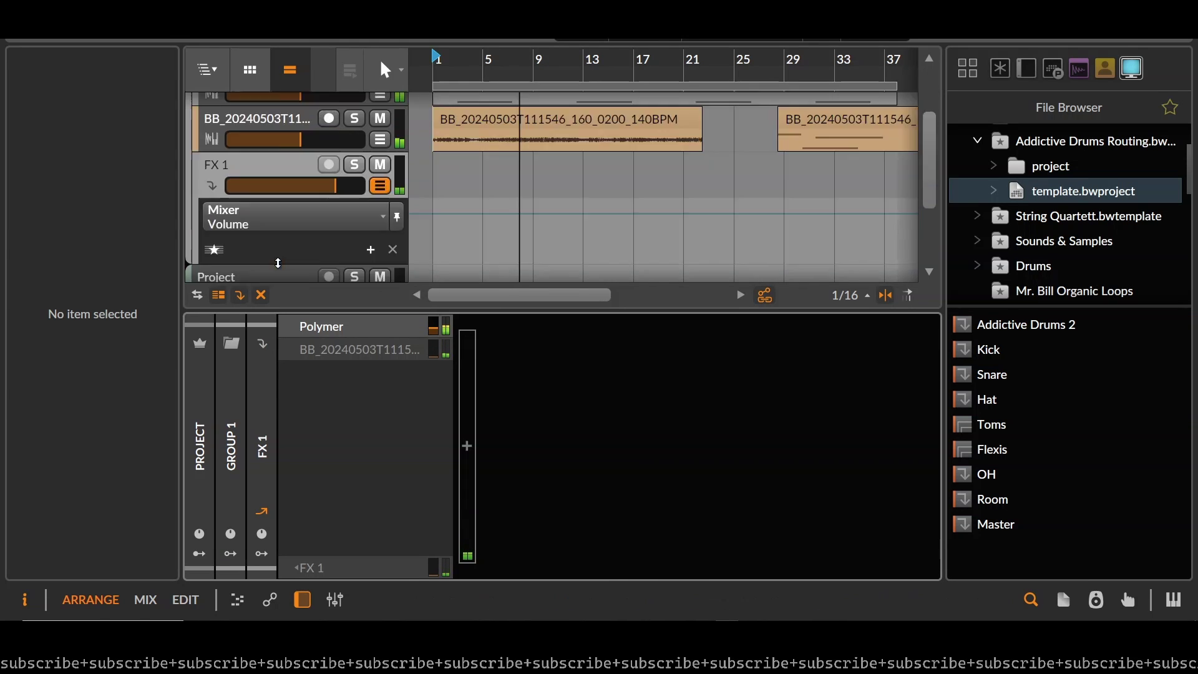
scroll(257, 130, up, 2)
click(281, 150)
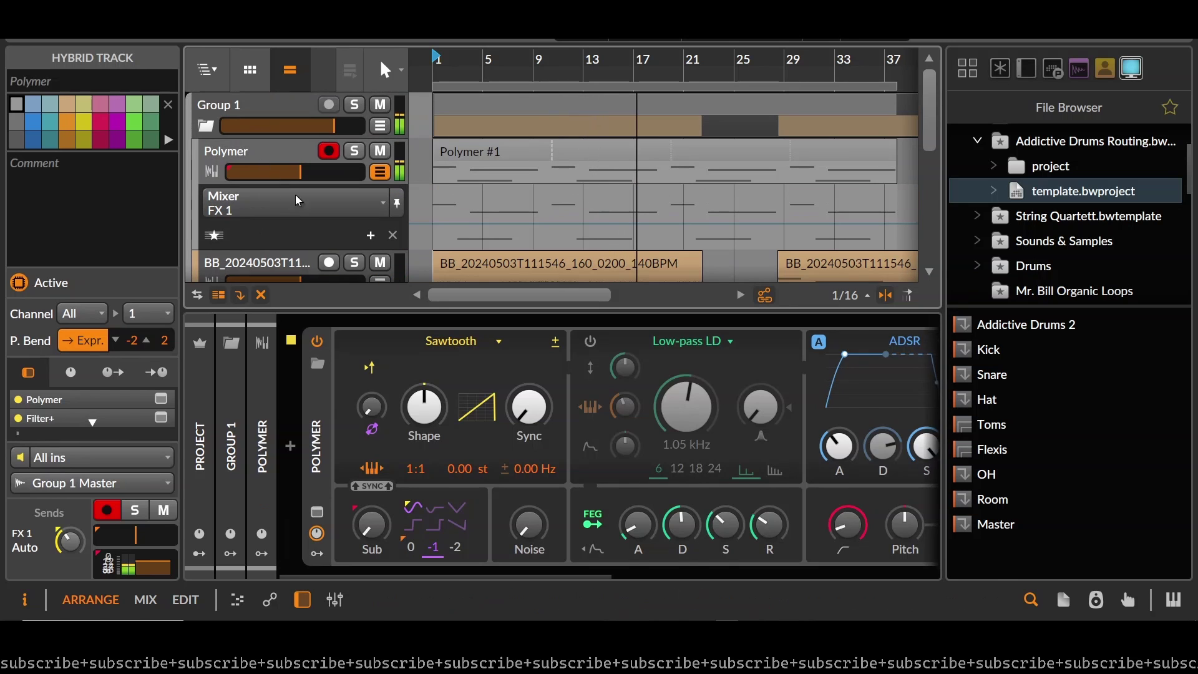
scroll(283, 145, down, 2)
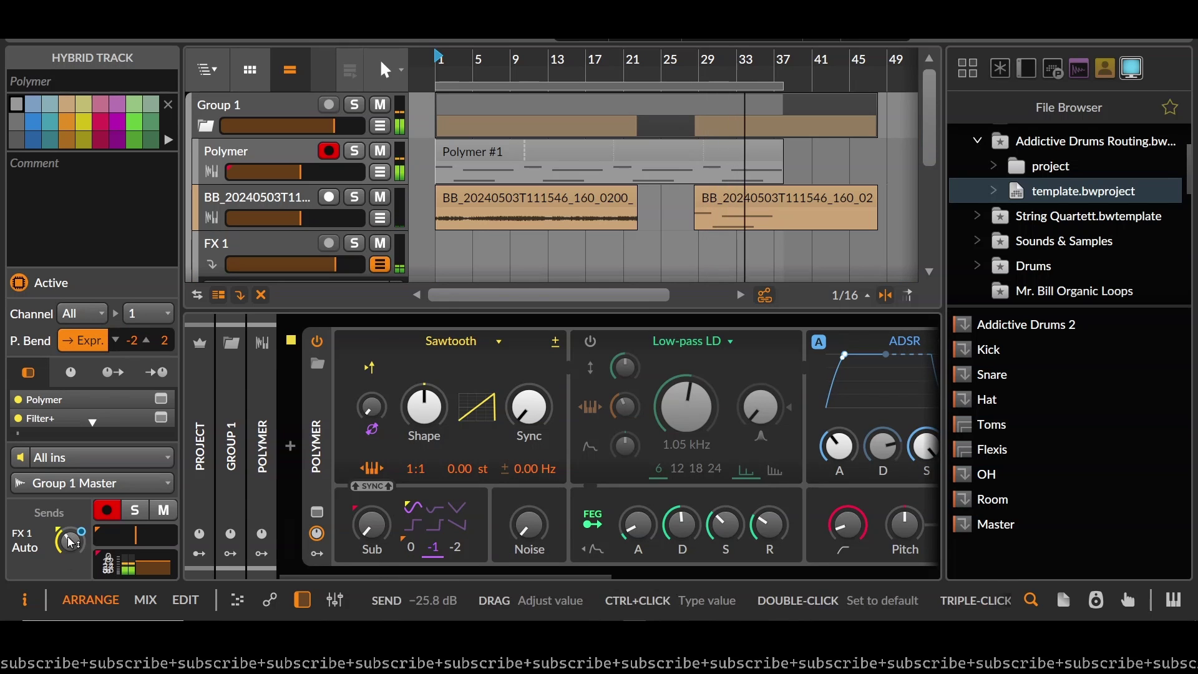
Show the Auto, Pre and Post options of Polymer's FX 1 send and toggle the FX 1 track's Pre-fader (Cue) setting
right_click(70, 541)
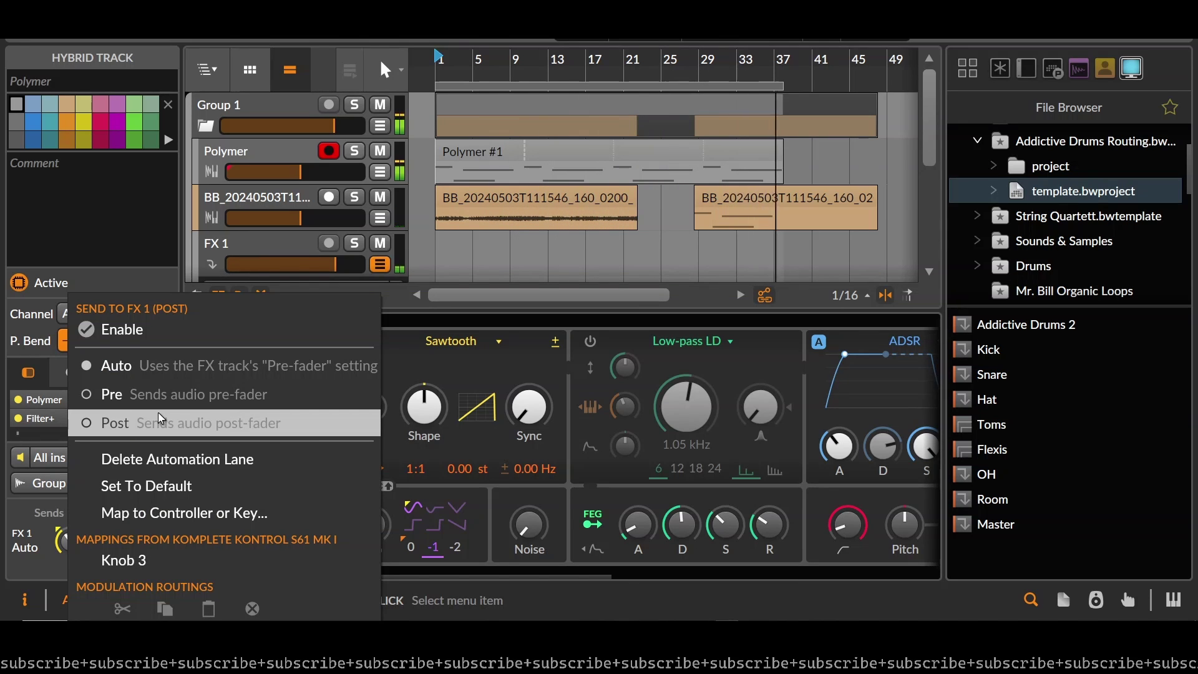
click(248, 245)
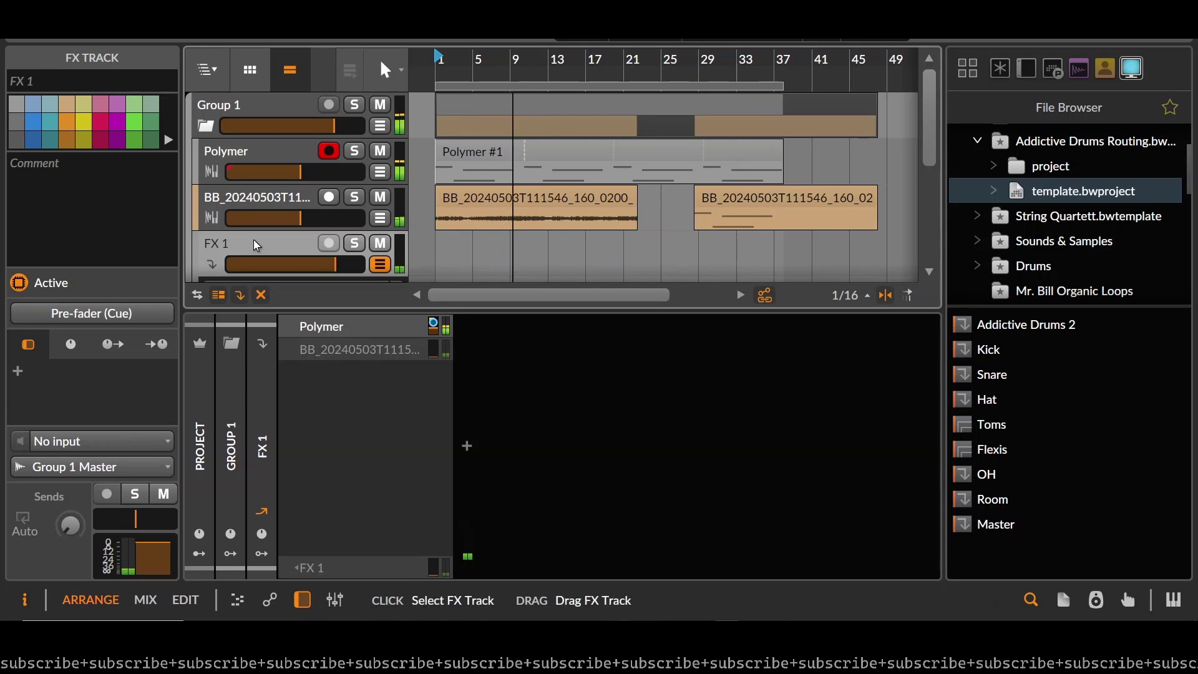
click(108, 318)
Add a second FX track to Group 1 and raise the FX 1 track's send to FX 2
right_click(252, 100)
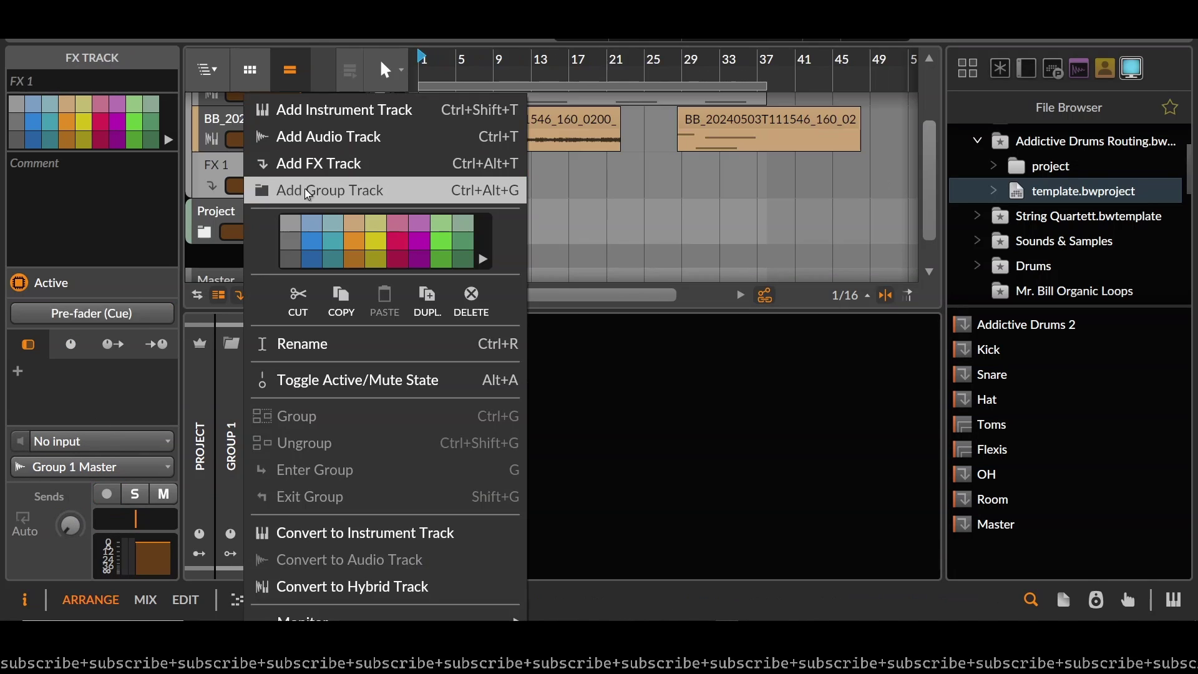
click(275, 160)
click(218, 176)
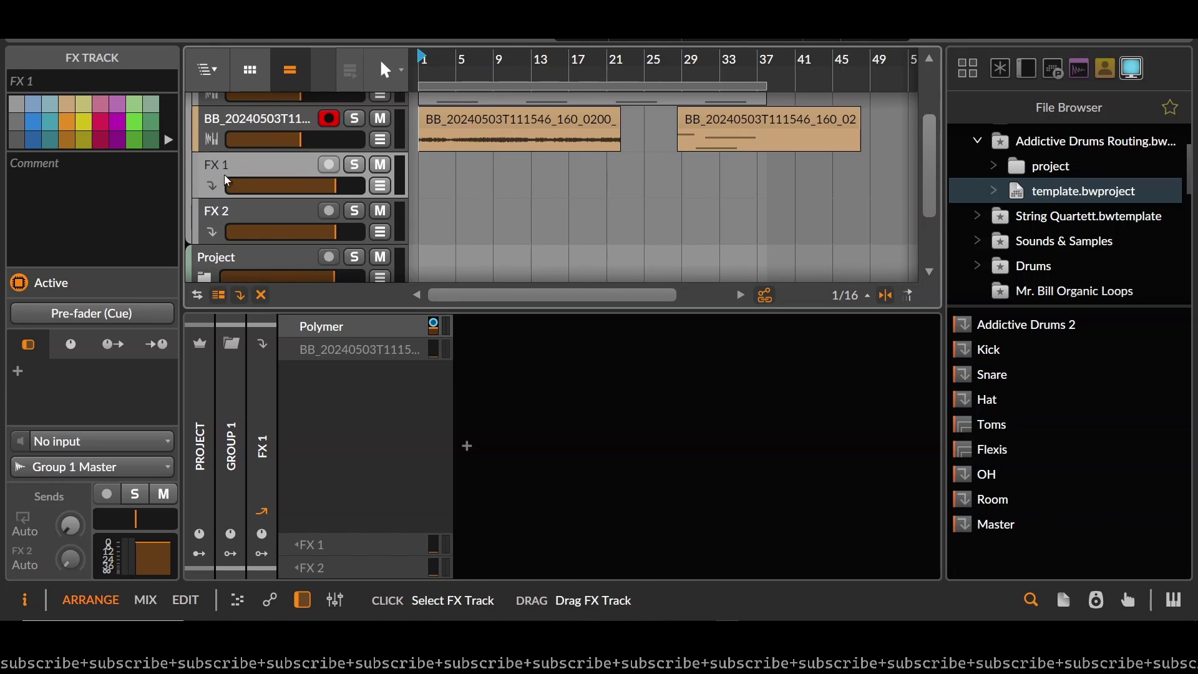
drag(73, 555, 69, 531)
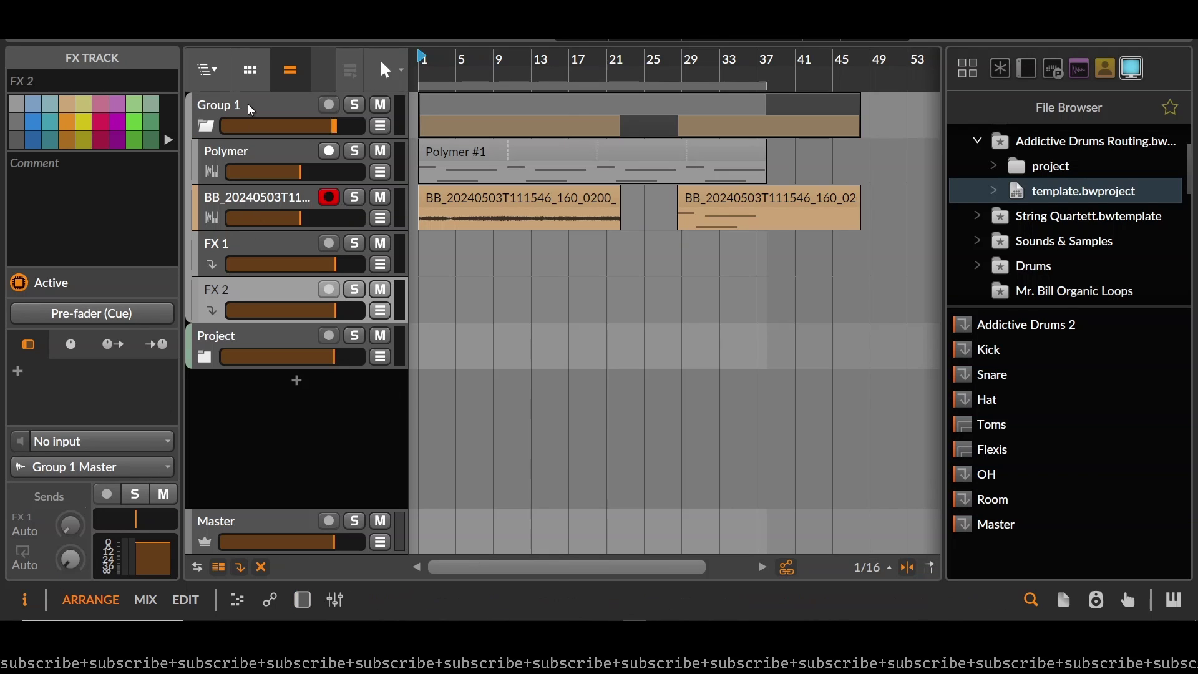
Bounce the Polymer #1 clip in place to audio
click(213, 180)
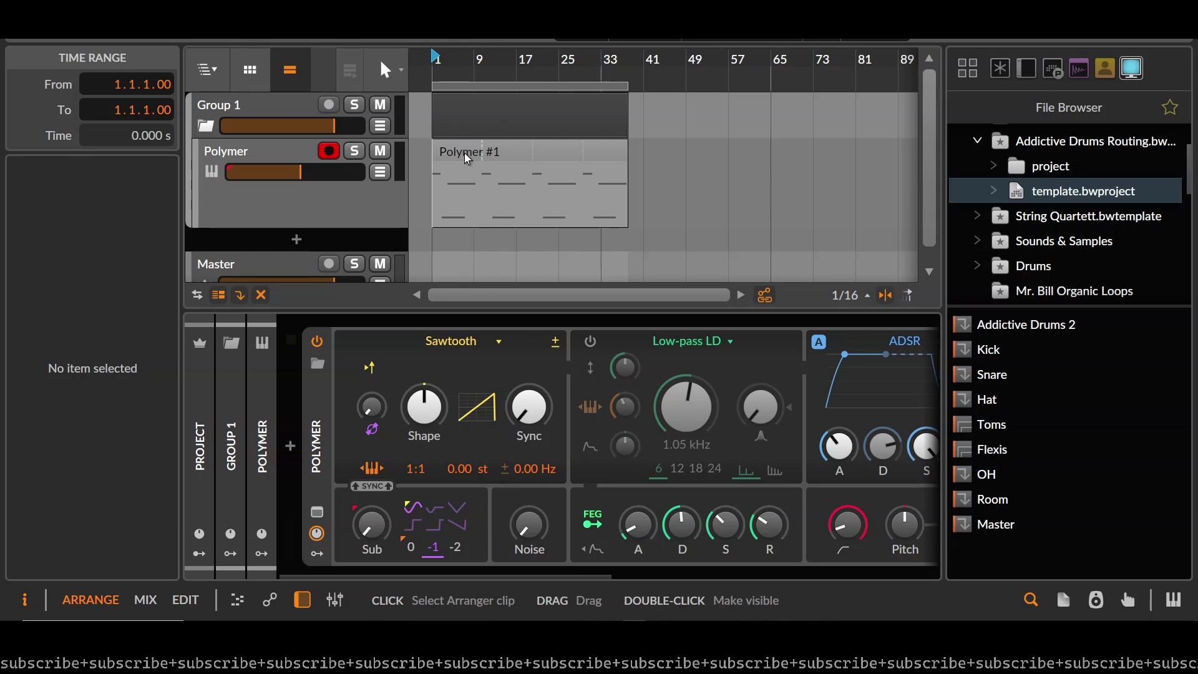
right_click(464, 158)
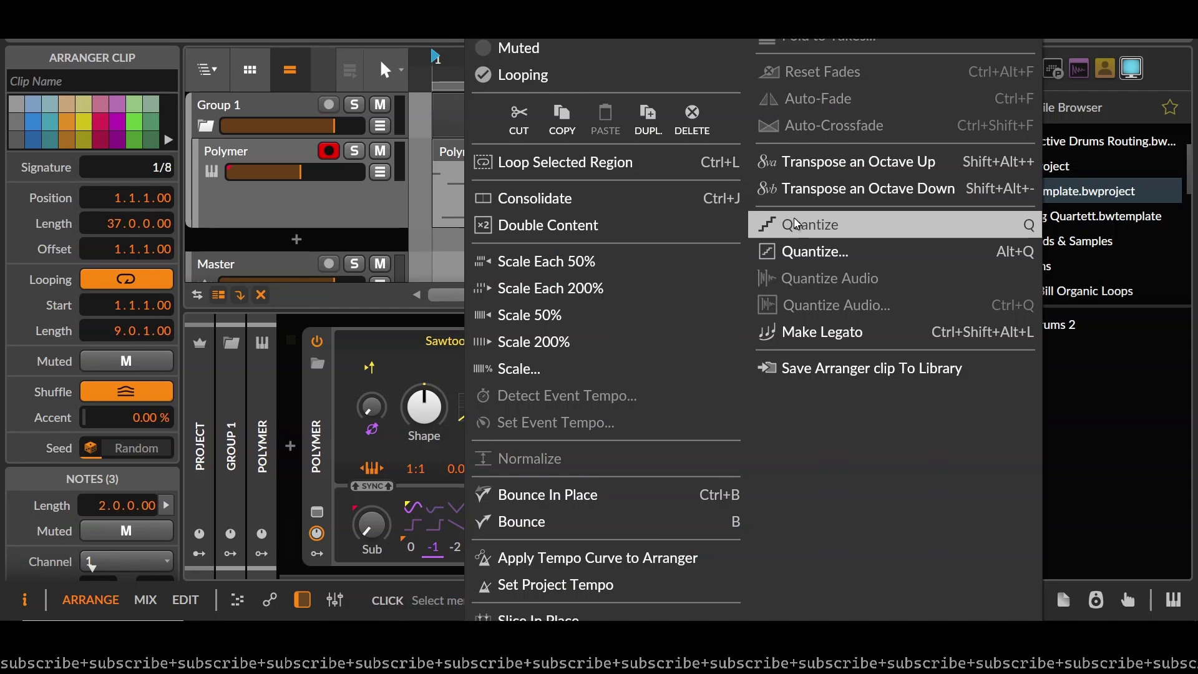
click(542, 496)
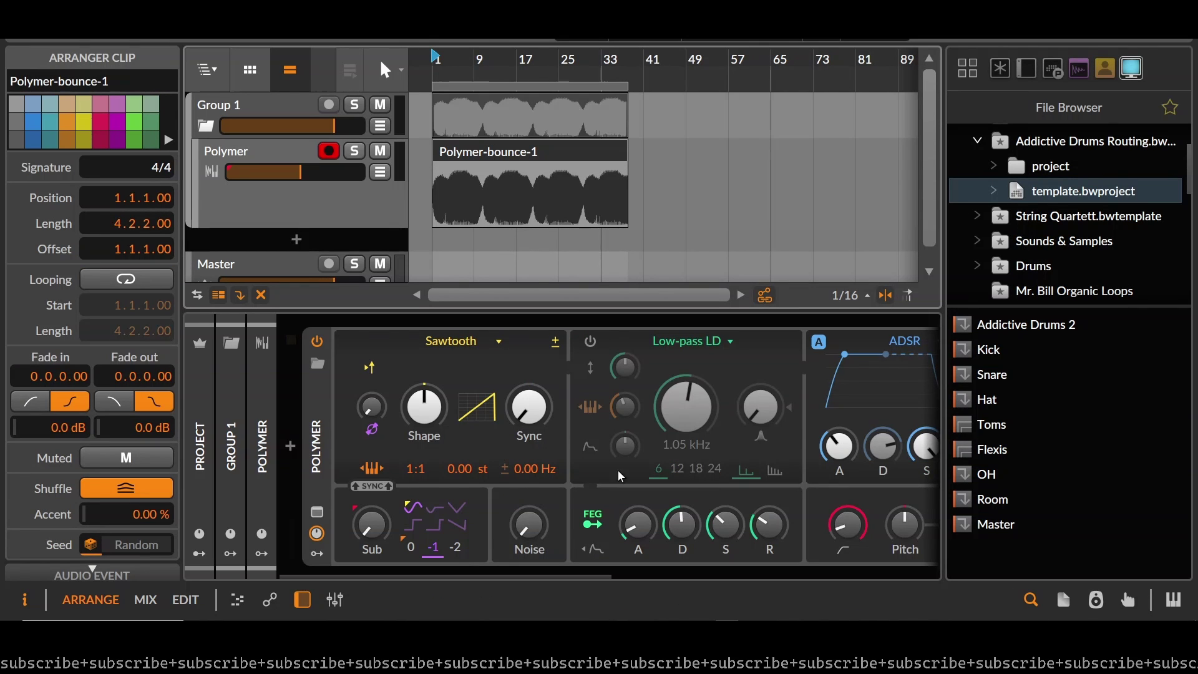
scroll(736, 465, down, 5)
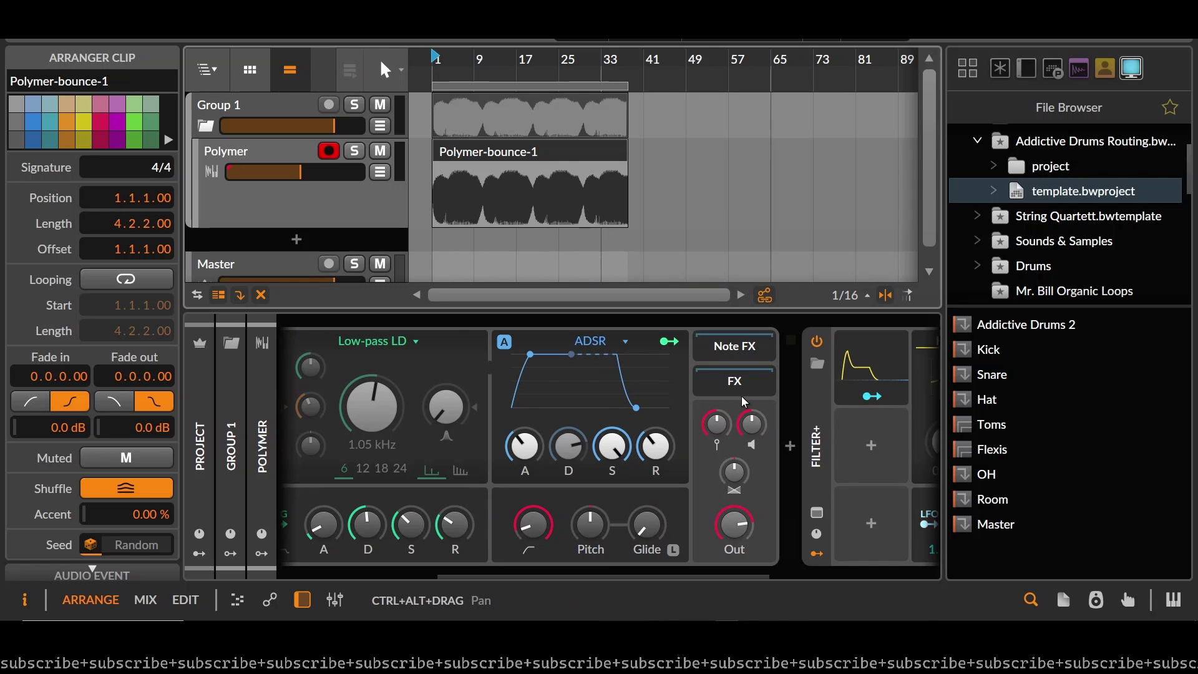
Look through the Polymer track's device chain from the synth to its Filter+ effect
scroll(722, 404, down, 1)
scroll(605, 440, down, 1)
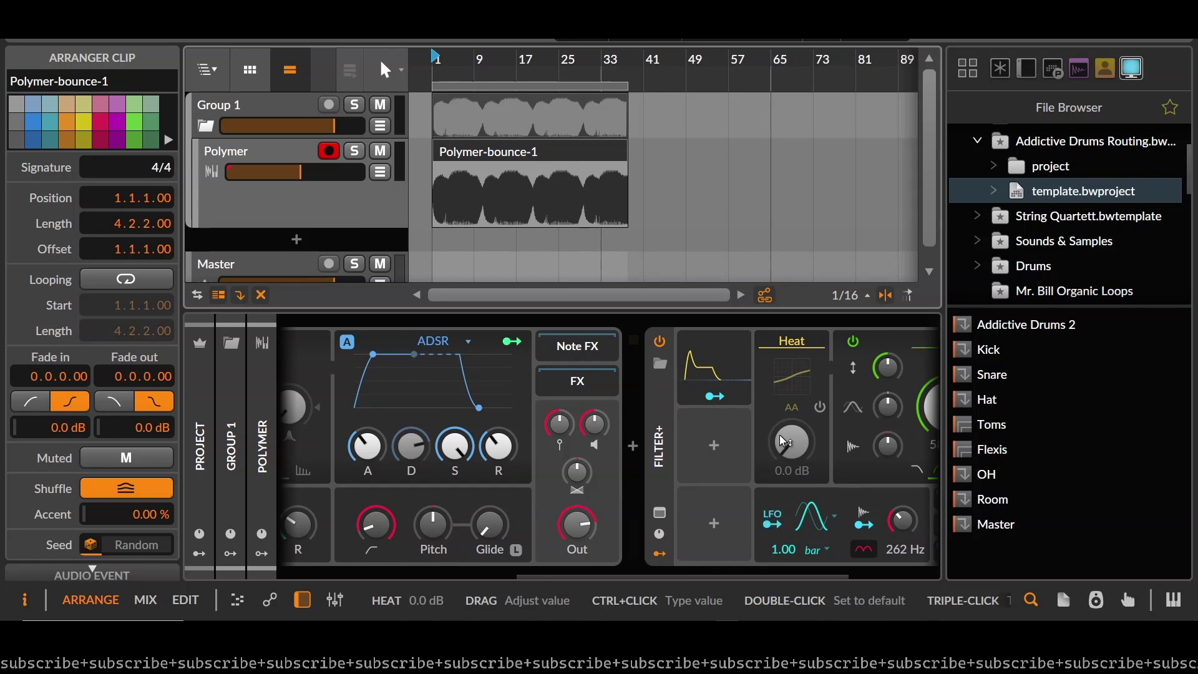
scroll(437, 443, up, 5)
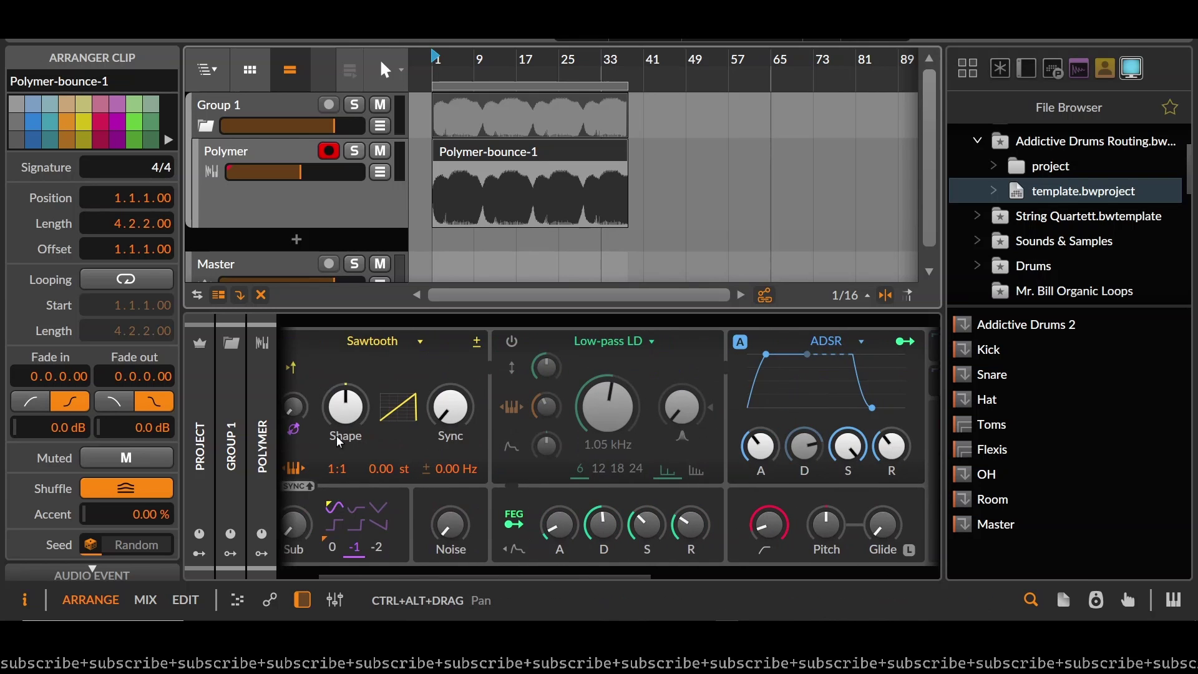
scroll(337, 441, down, 7)
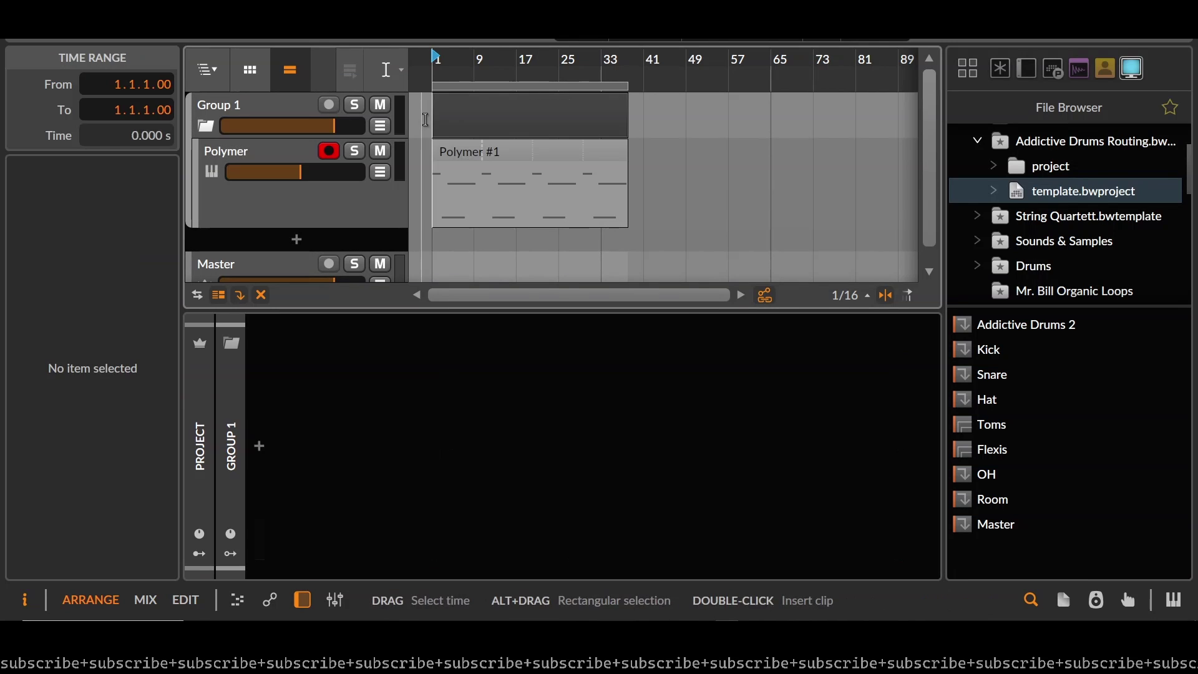
Bounce the time range from bar 1 to bar 13 on the Group 1 track to audio
drag(430, 120, 496, 113)
right_click(472, 112)
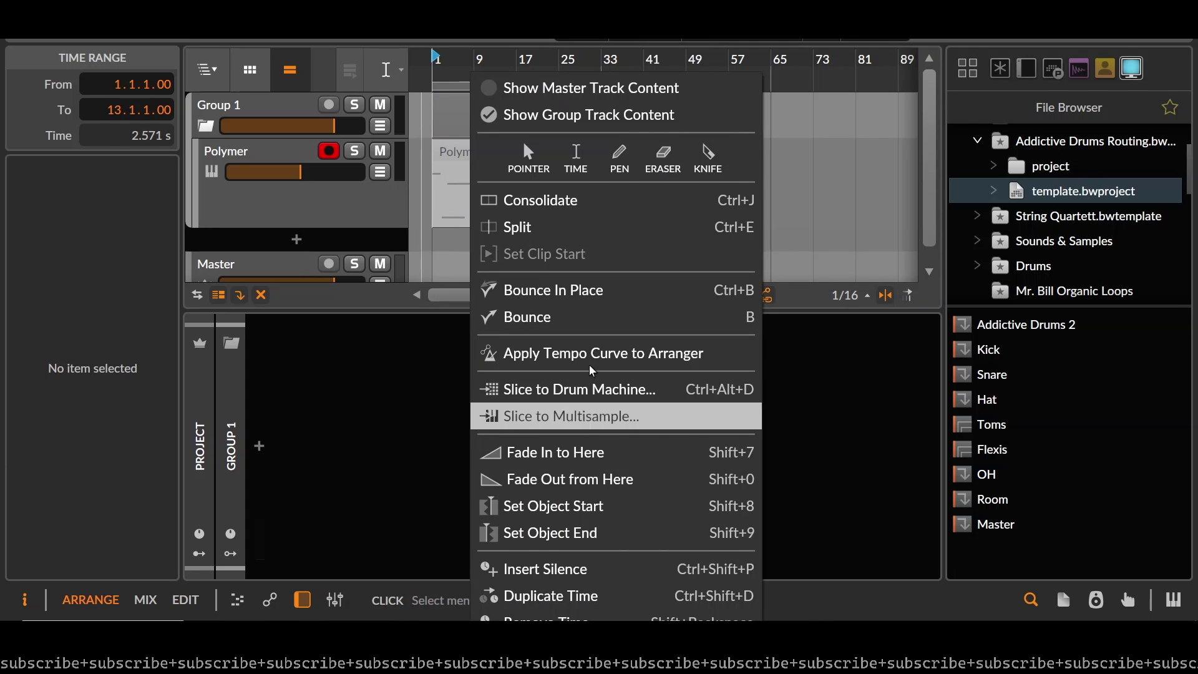
click(561, 317)
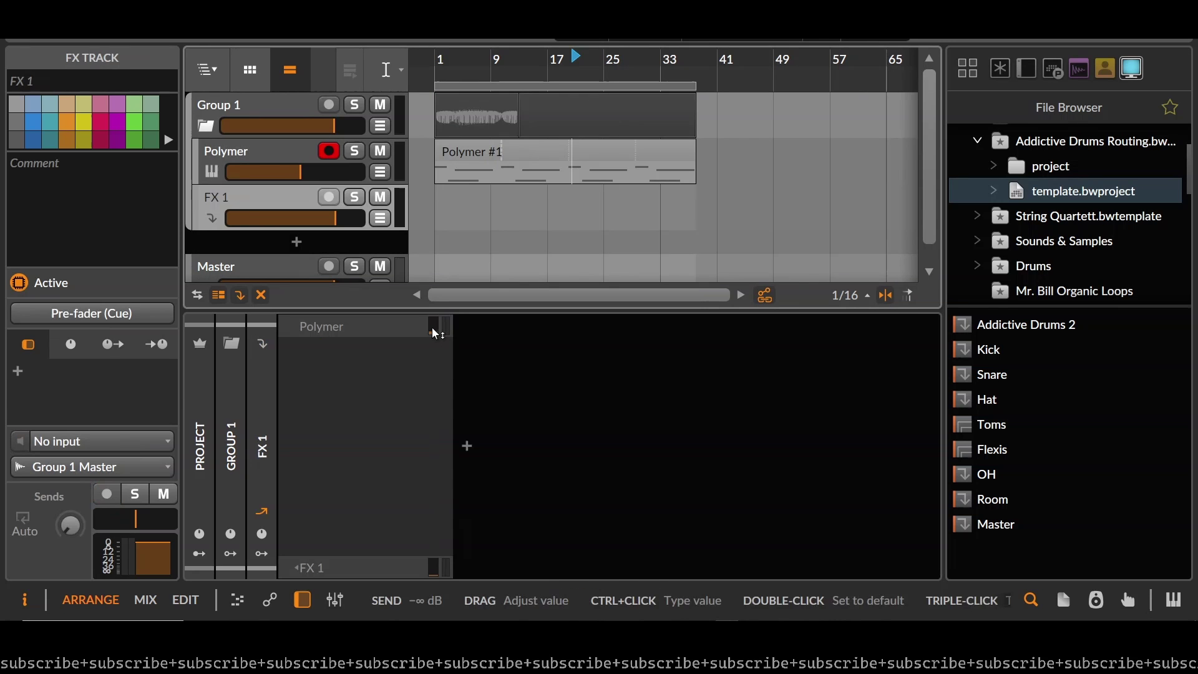
Bounce bars 1 to 31 of the FX 1 track in place and move that track above Polymer
drag(435, 332, 435, 323)
drag(435, 206, 646, 205)
right_click(517, 210)
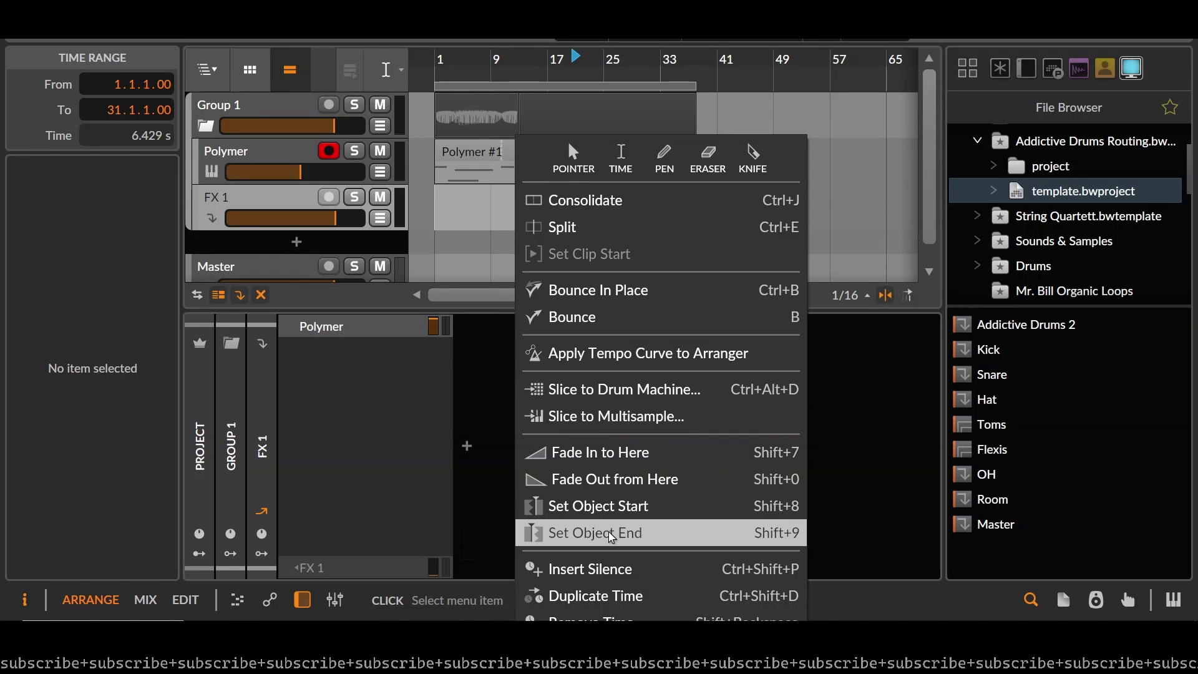
click(571, 291)
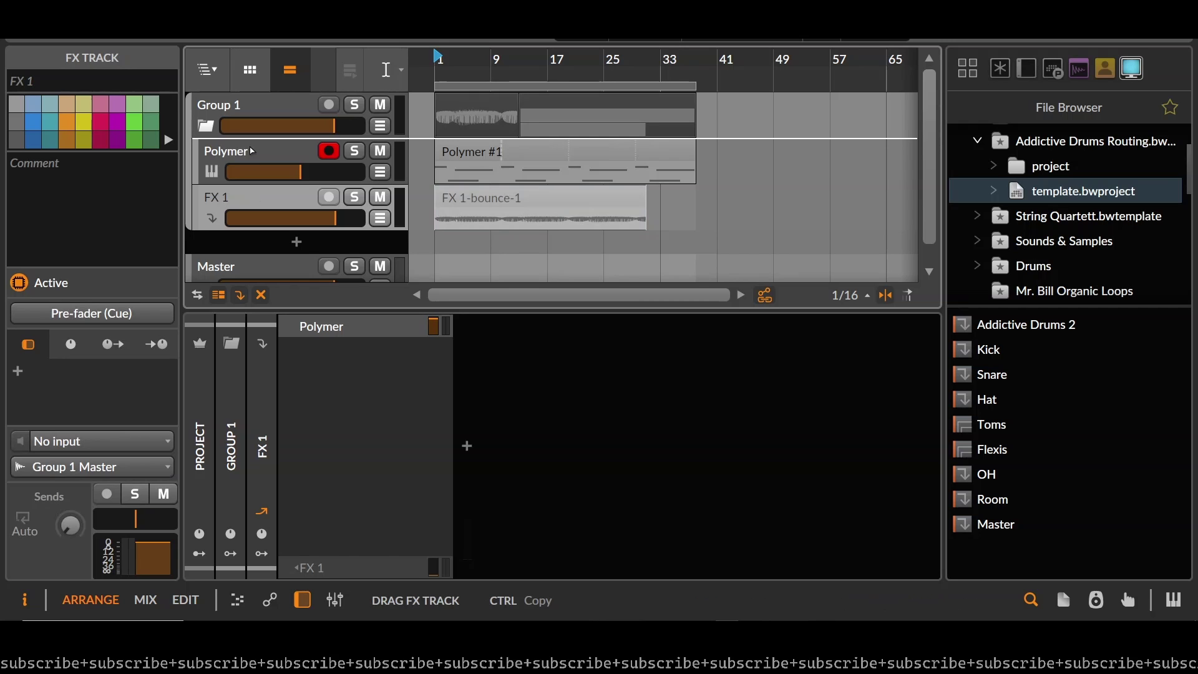
drag(252, 150, 253, 152)
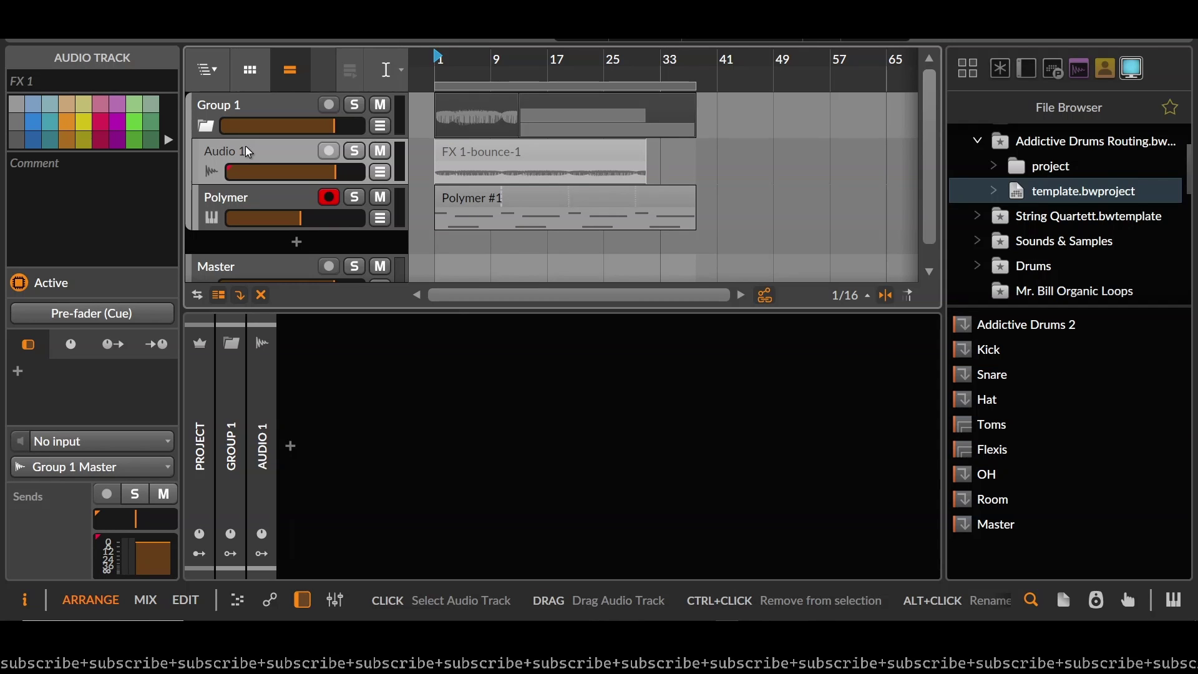
click(570, 171)
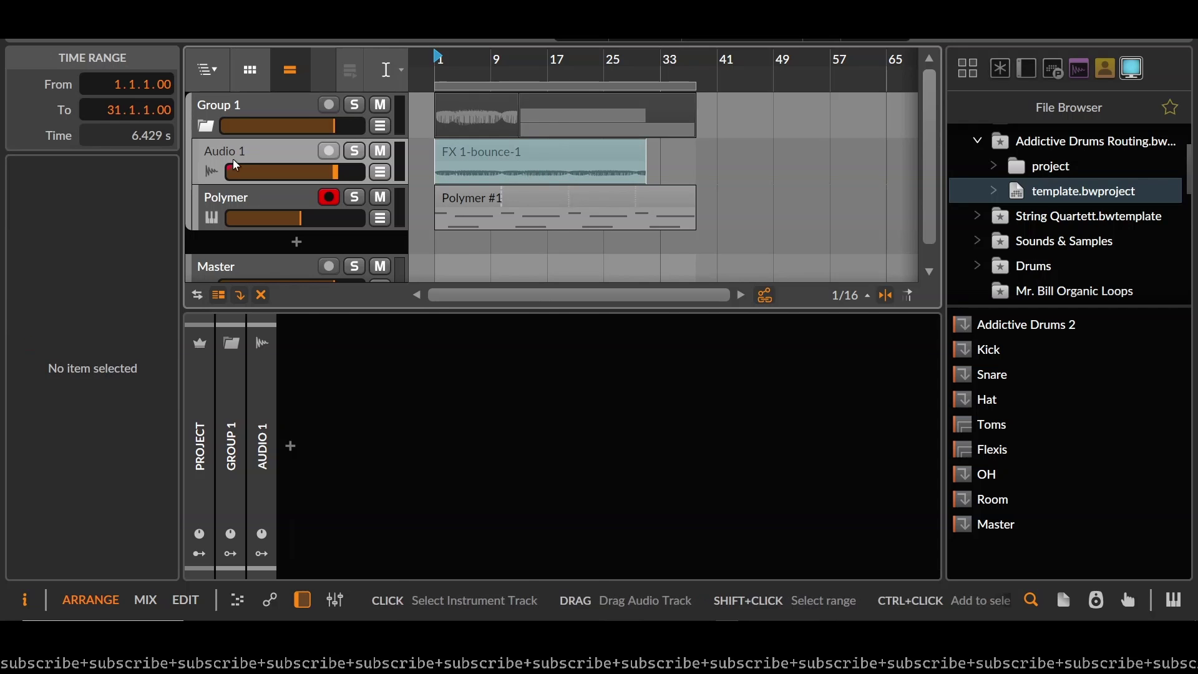
Insert an FX Layer device on the Audio 1 track
click(292, 448)
text(fx)
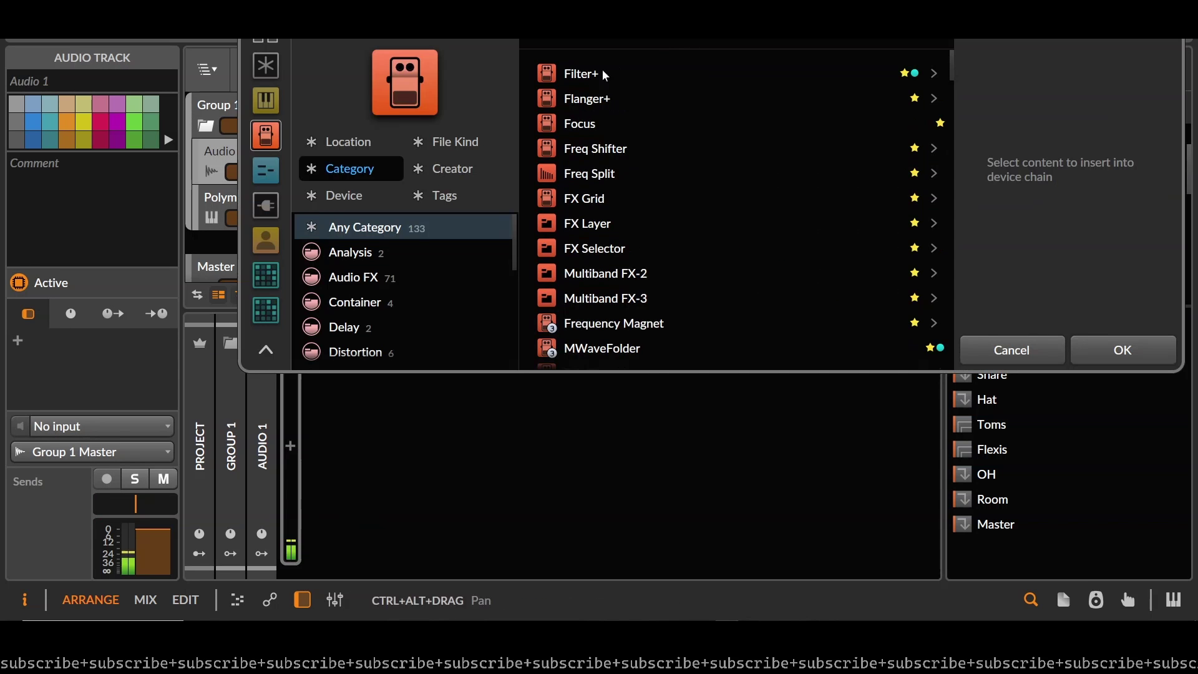
click(601, 101)
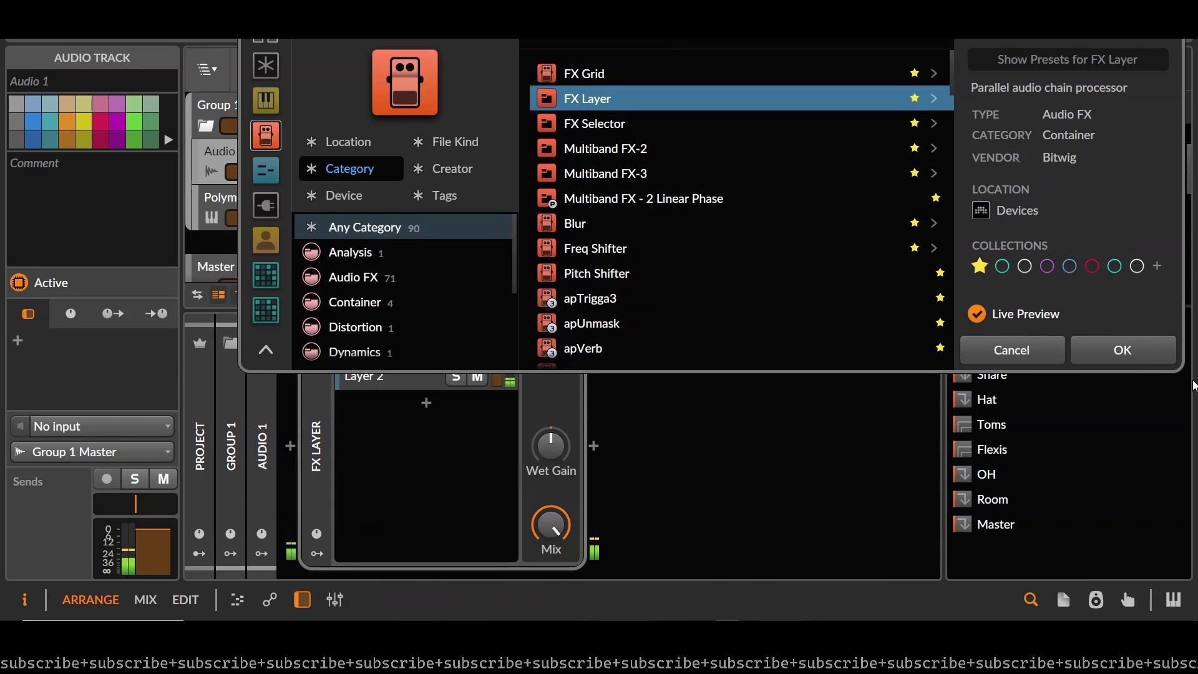
click(1136, 359)
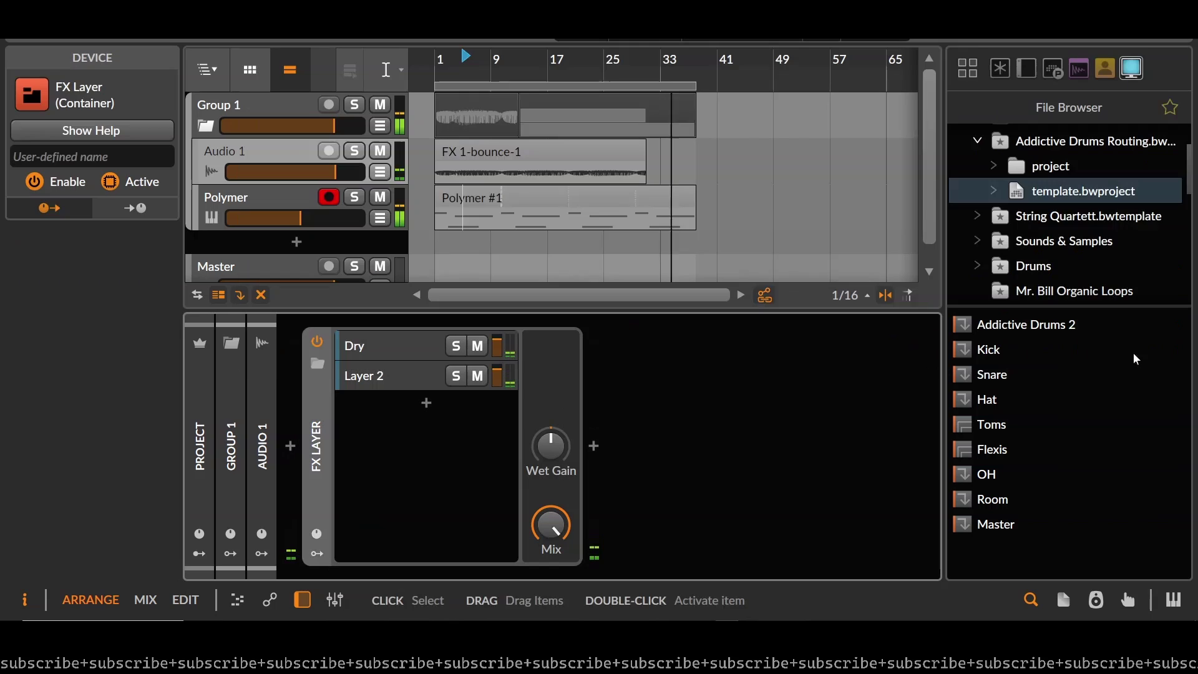
Show the channel settings of the FX Layer's Layer 2, stop playback and delete the FX Layer device from Audio 1
click(368, 376)
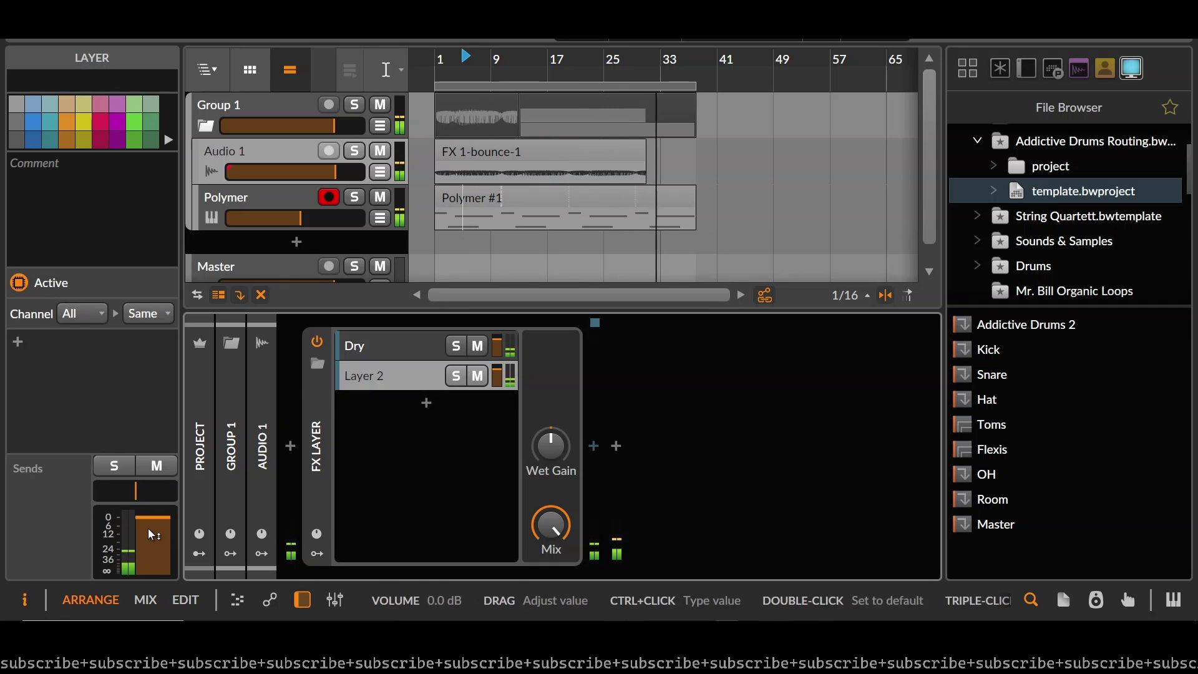
mouse_move(150, 530)
mouse_down()
mouse_move(150, 541)
mouse_move(150, 529)
mouse_up()
key(space)
click(315, 441)
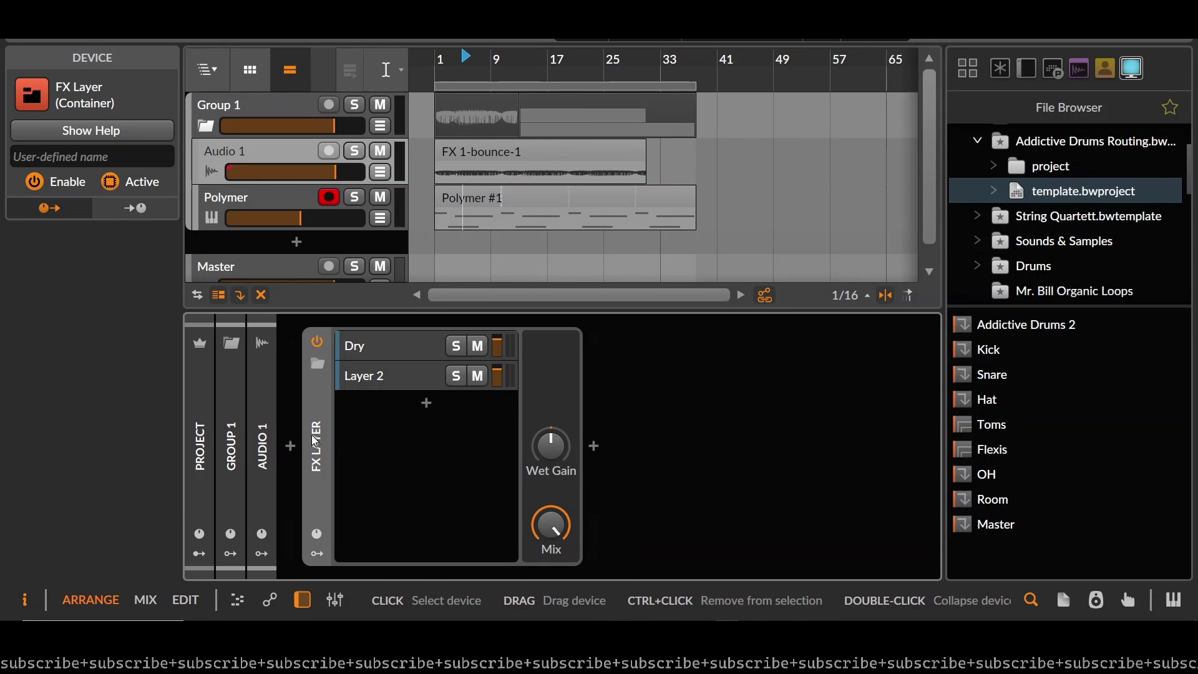
key(Delete)
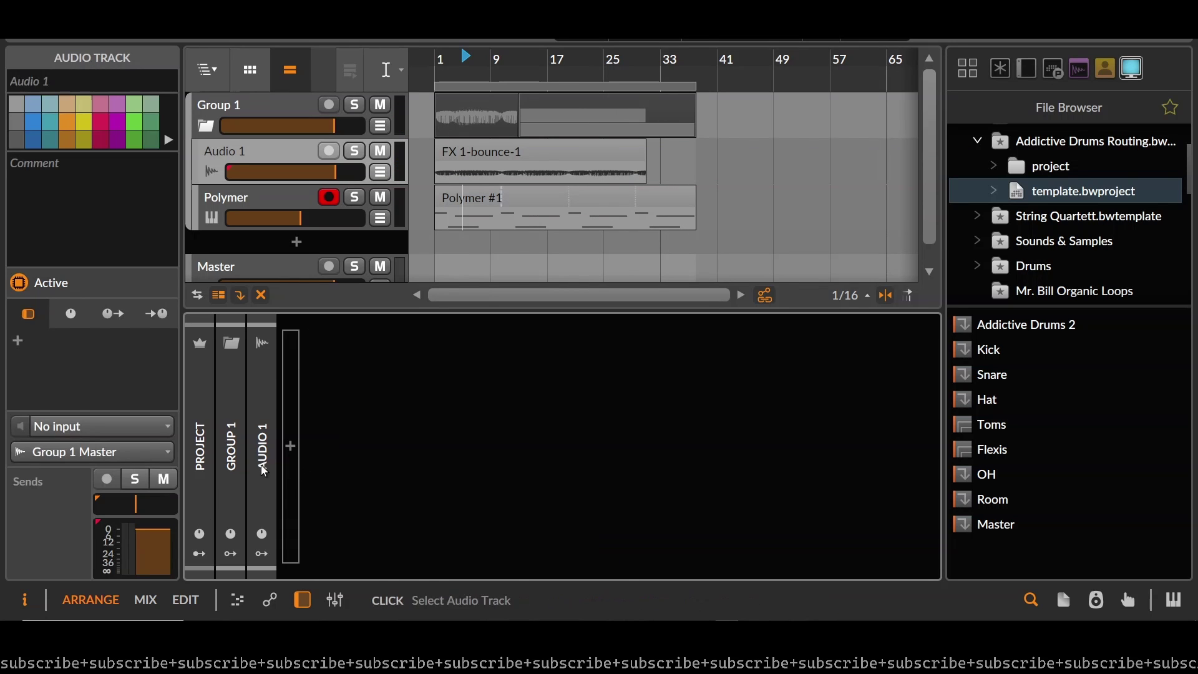
Insert a Multiband FX-2 device on the Audio 1 track
click(290, 446)
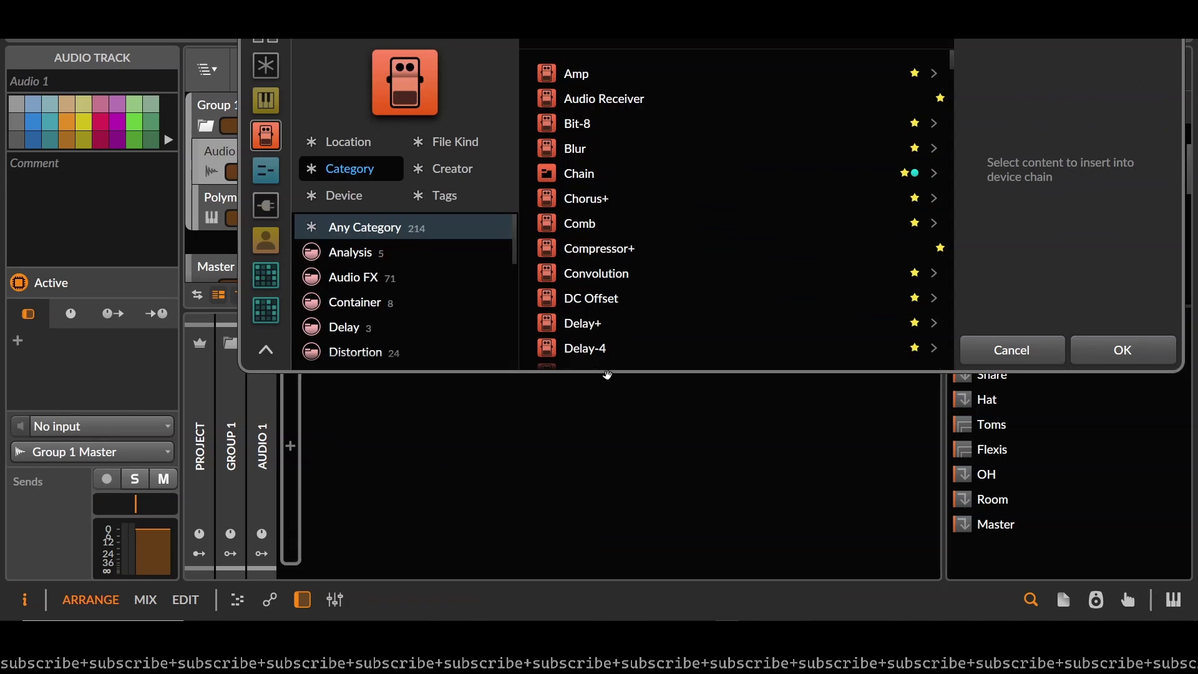
click(620, 150)
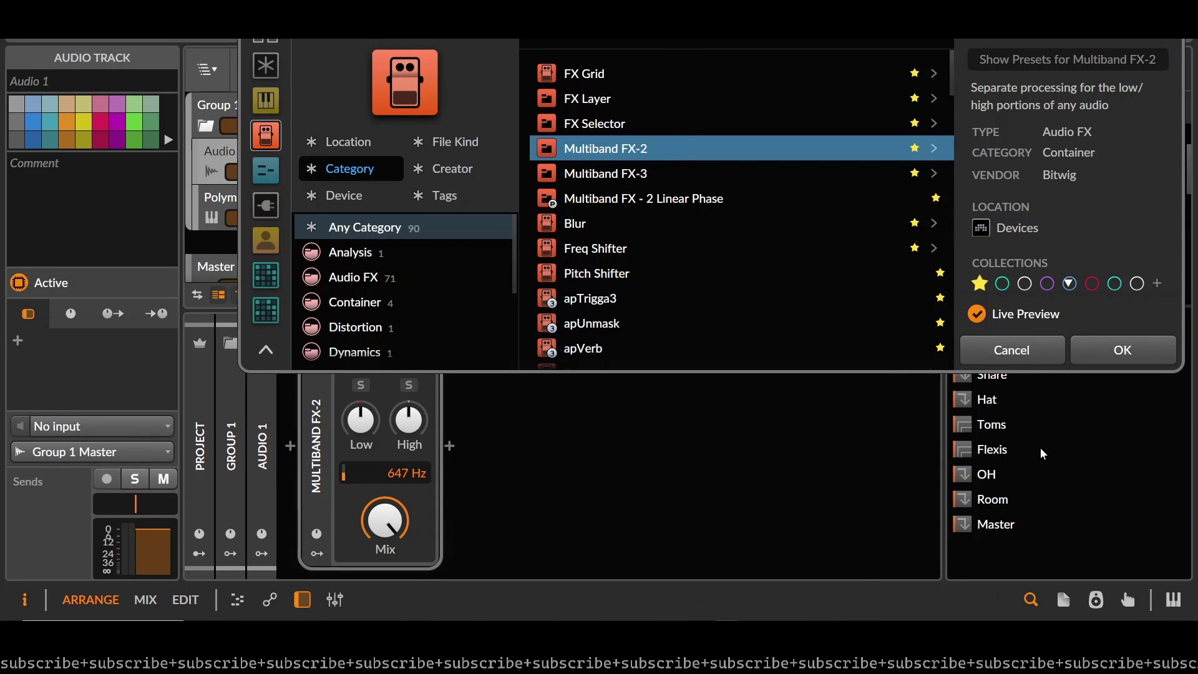
click(1099, 361)
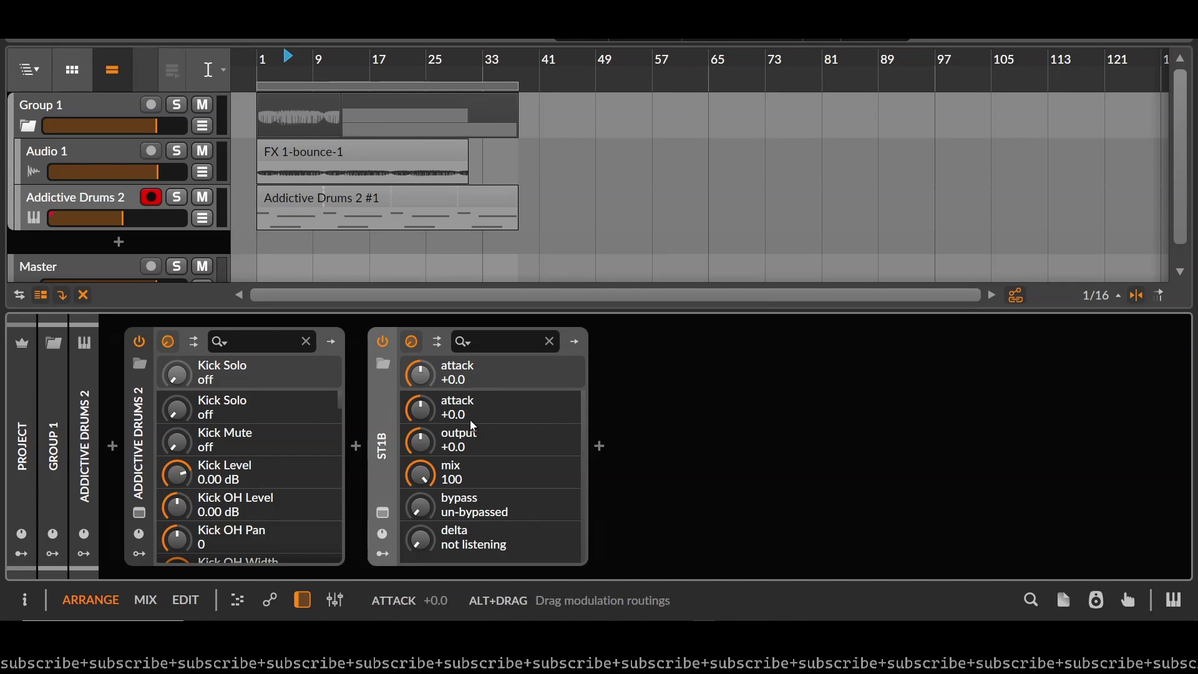
Add the missing output chains to both the Addictive Drums 2 and ST1B plug-ins
click(194, 342)
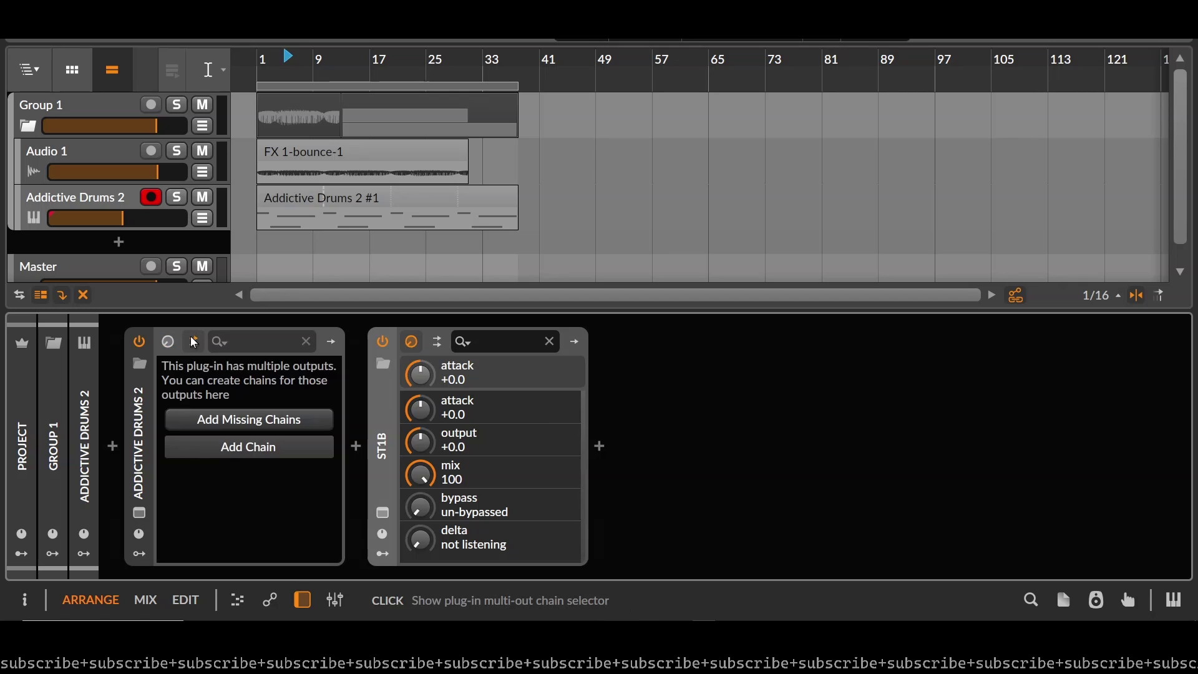
click(261, 420)
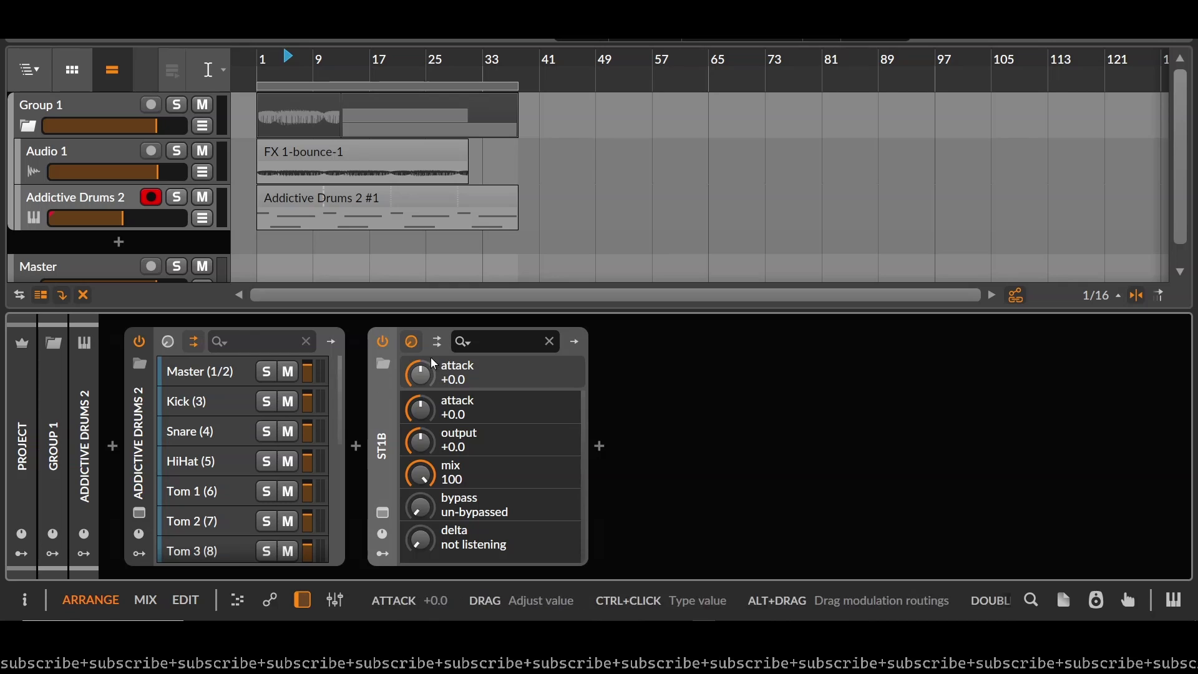
click(437, 342)
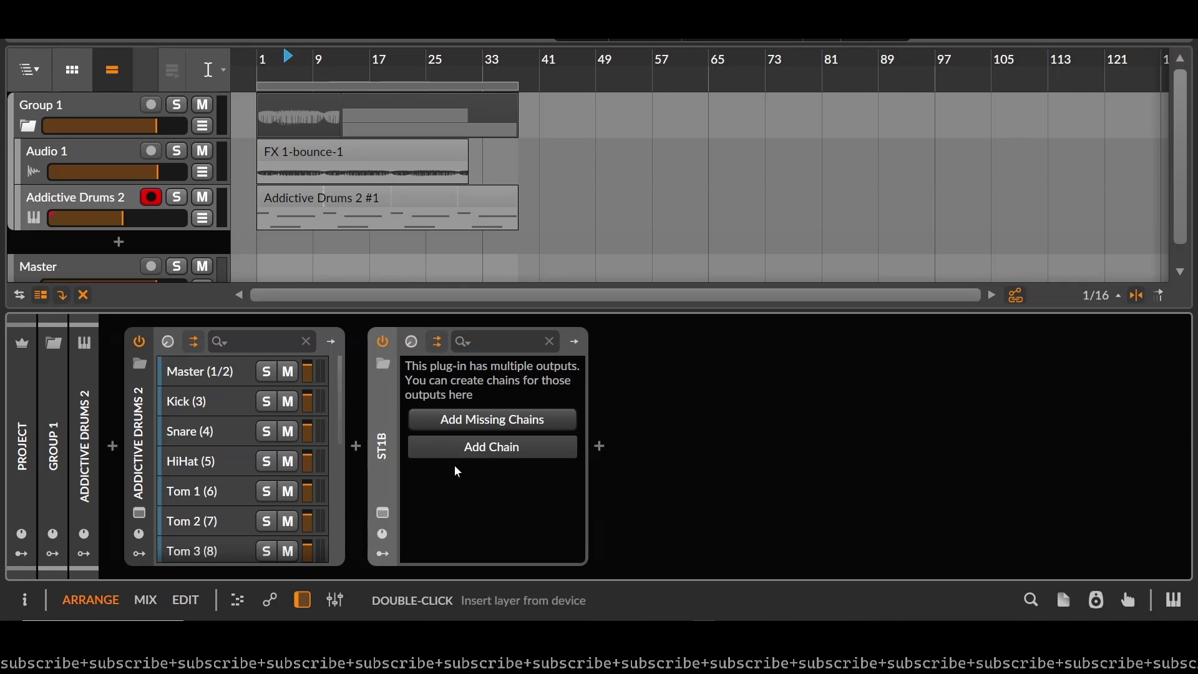
click(477, 421)
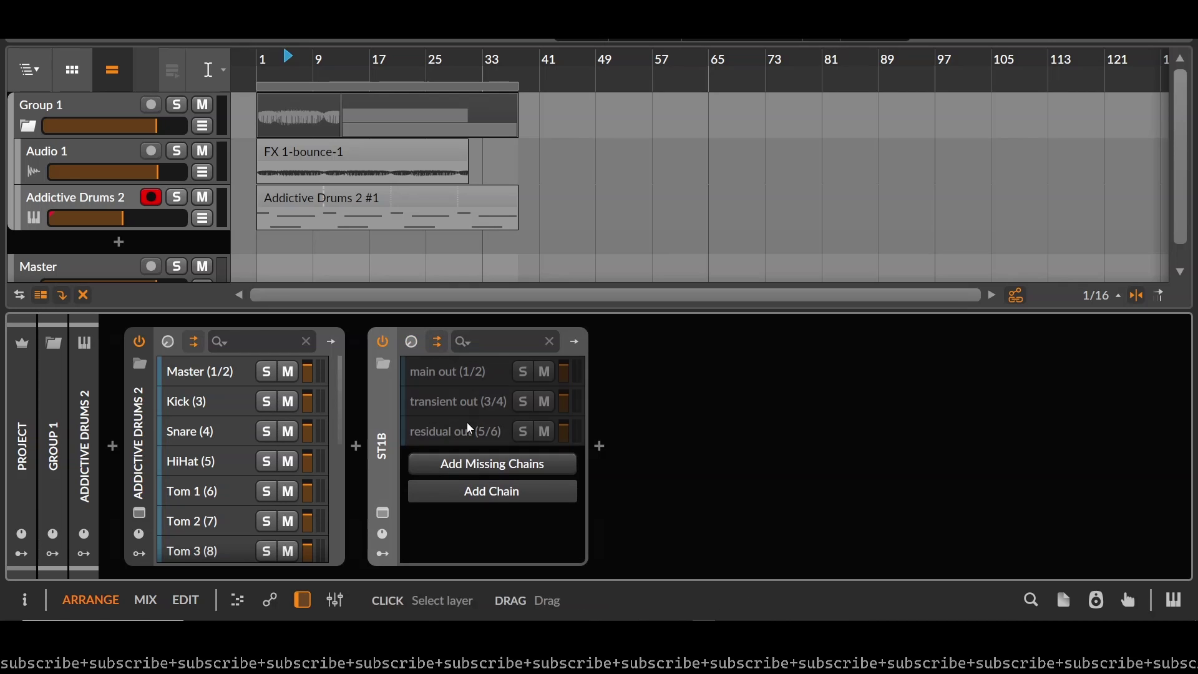
Open the Addictive Drums 2 plug-in window, compare its mixer channels with the device's output chains, and close the window
click(168, 341)
click(139, 512)
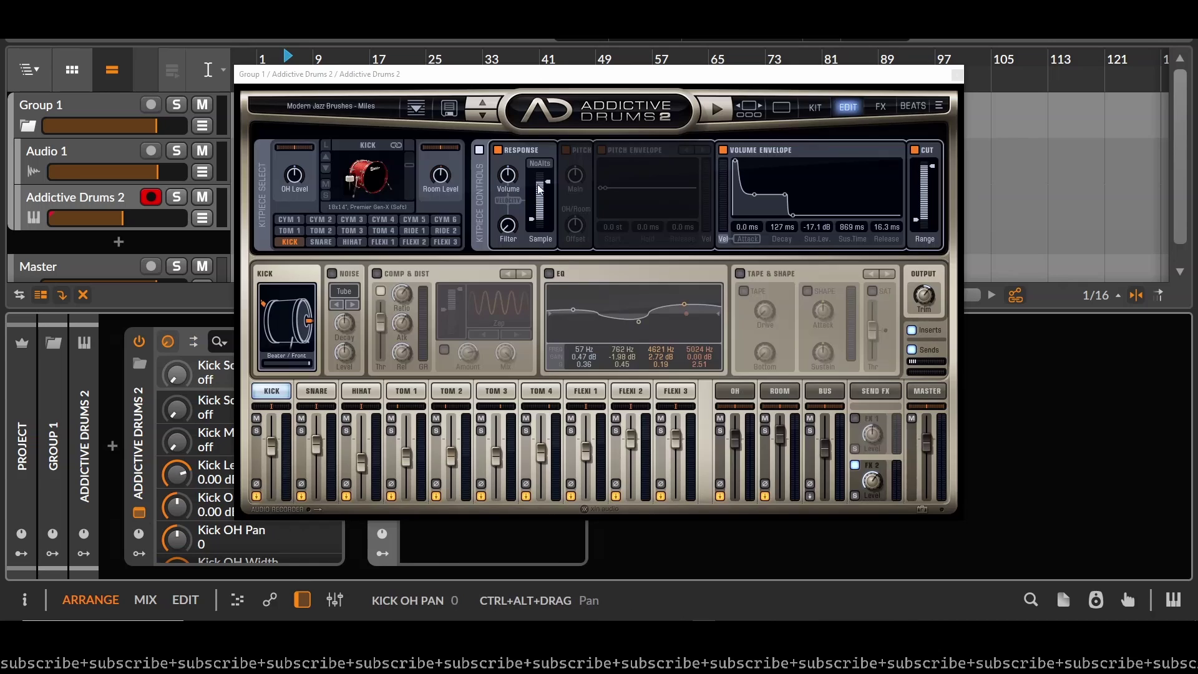
drag(550, 76, 661, 0)
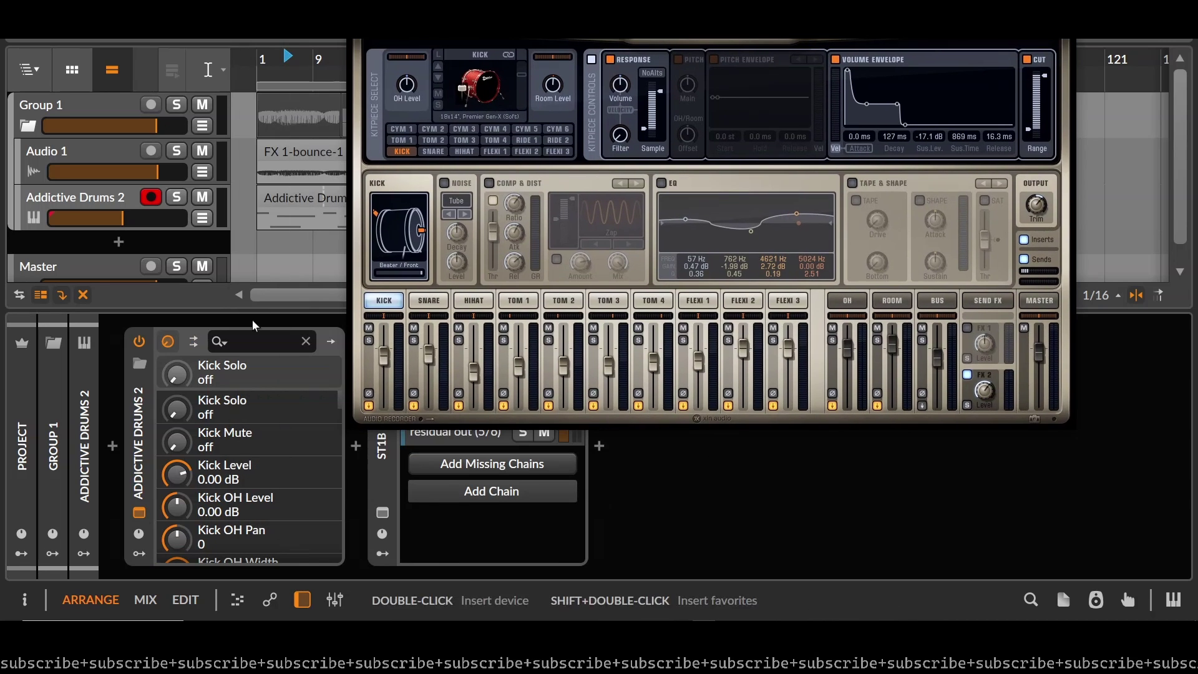
click(194, 341)
scroll(187, 474, down, 5)
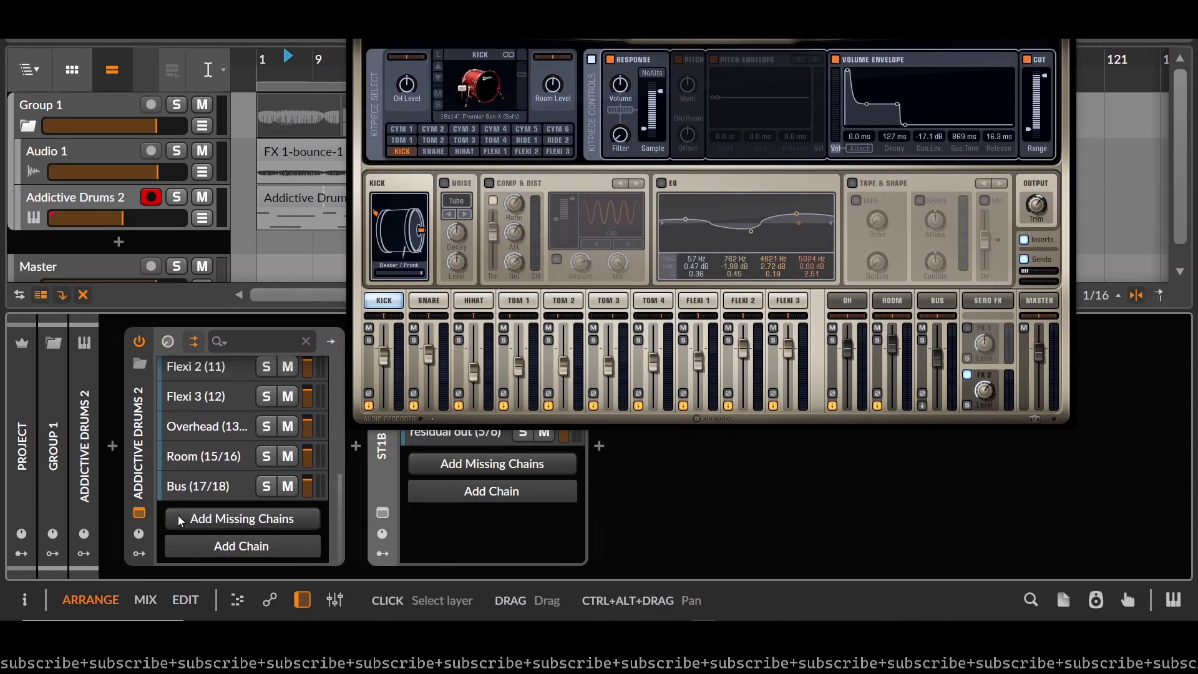
click(139, 512)
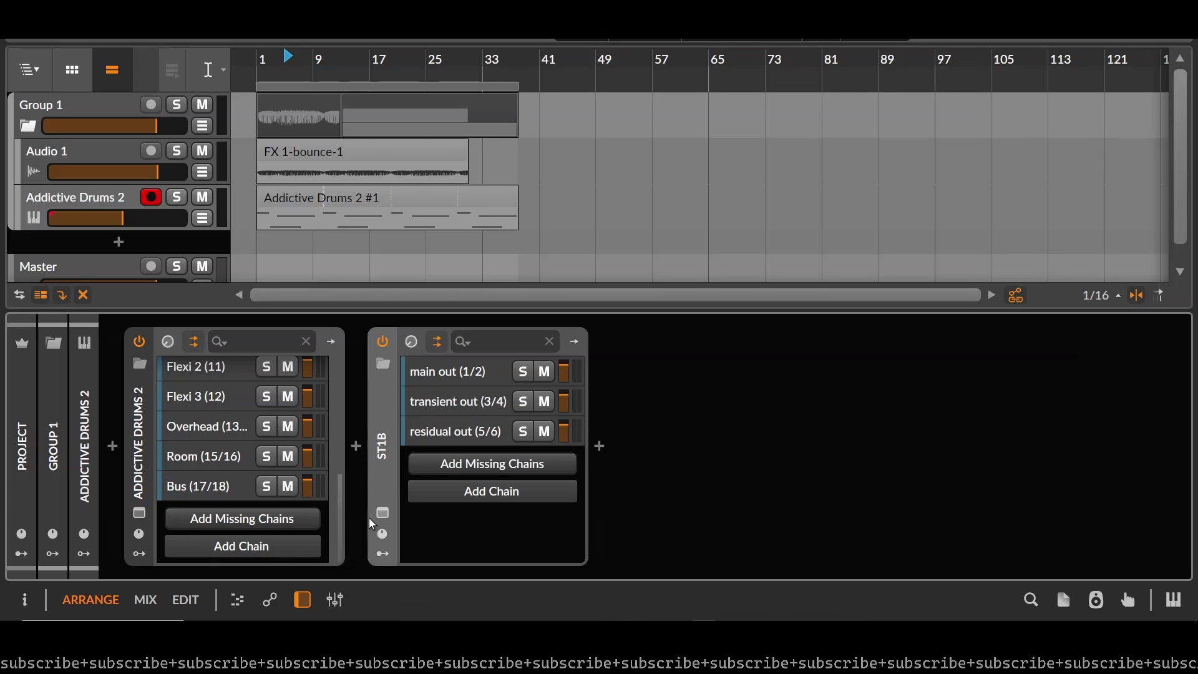
Open the ST1b plug-in window and look at its residual out and transient out chains
click(383, 512)
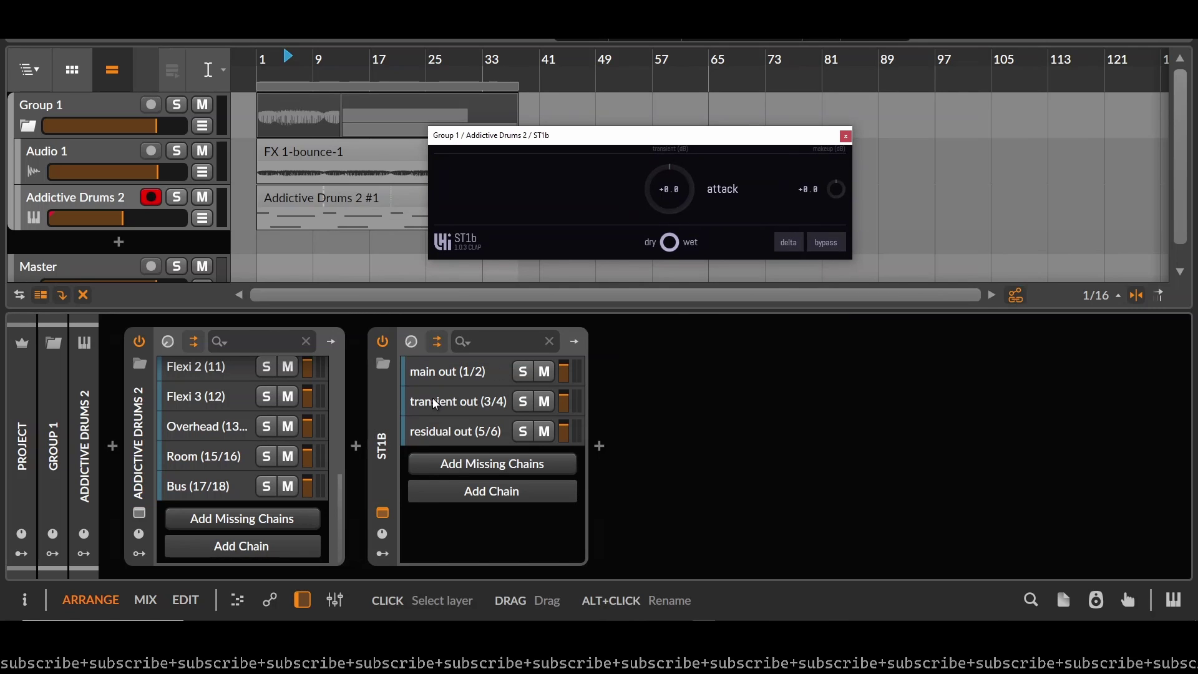
click(453, 432)
click(457, 402)
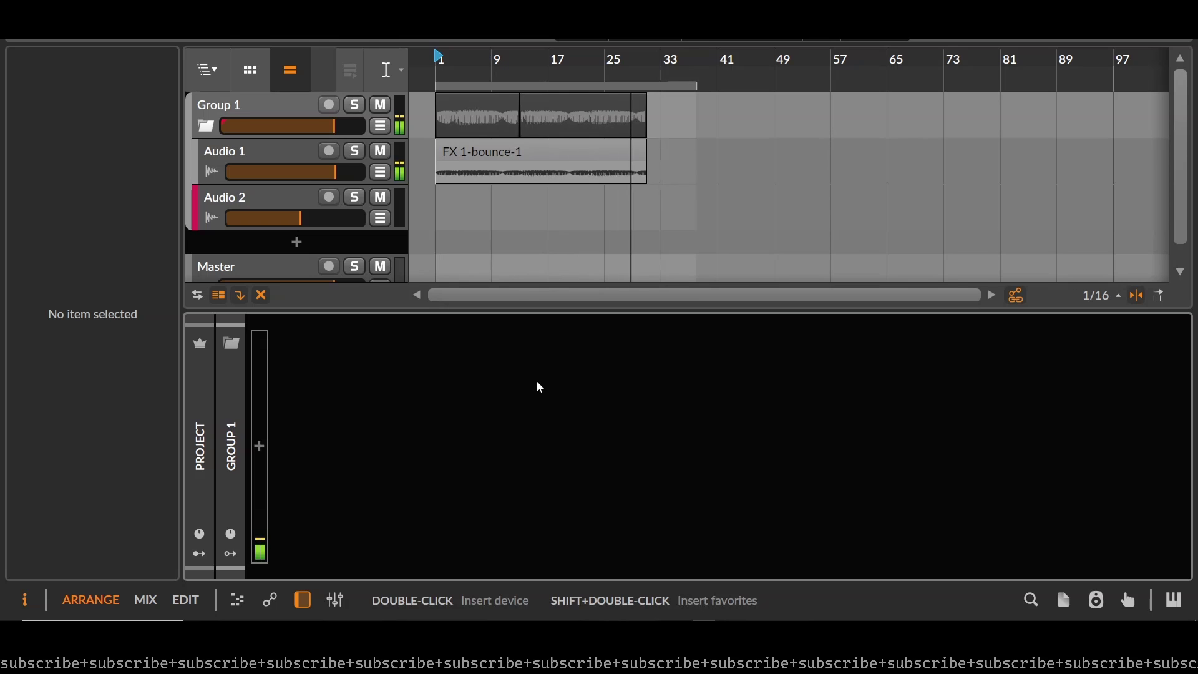
Set the Audio 2 track's input source to Audio 1 (POST) from Group 1
click(262, 201)
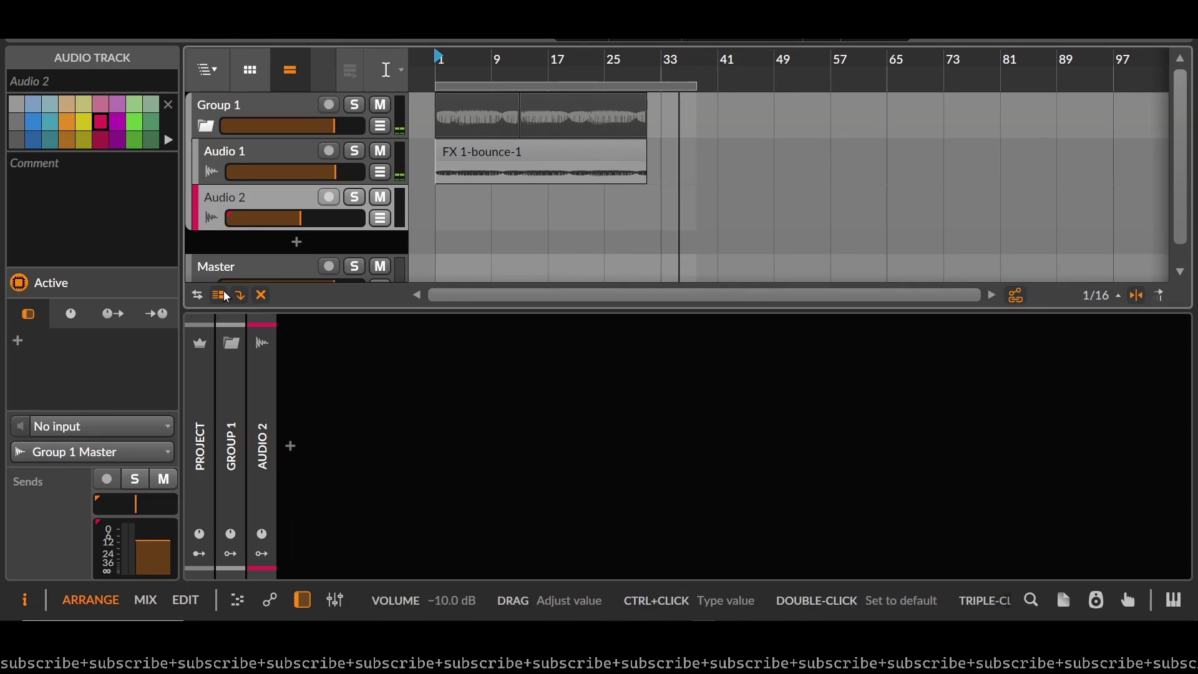
click(136, 425)
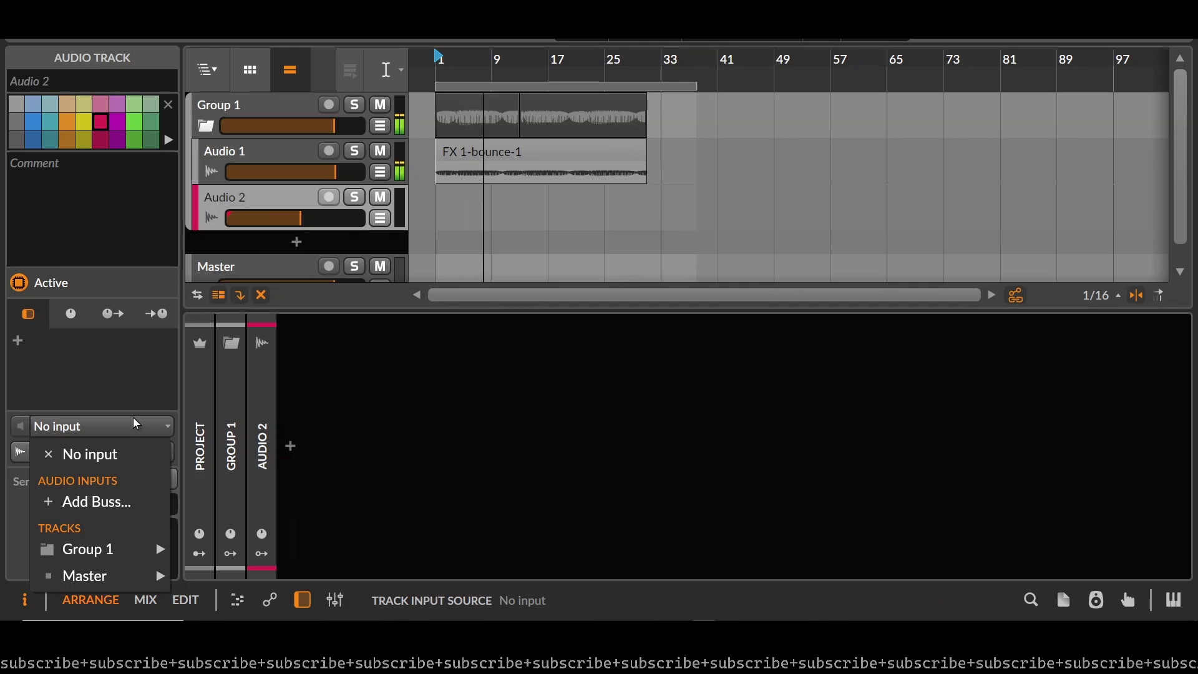
mouse_move(99, 550)
mouse_move(236, 549)
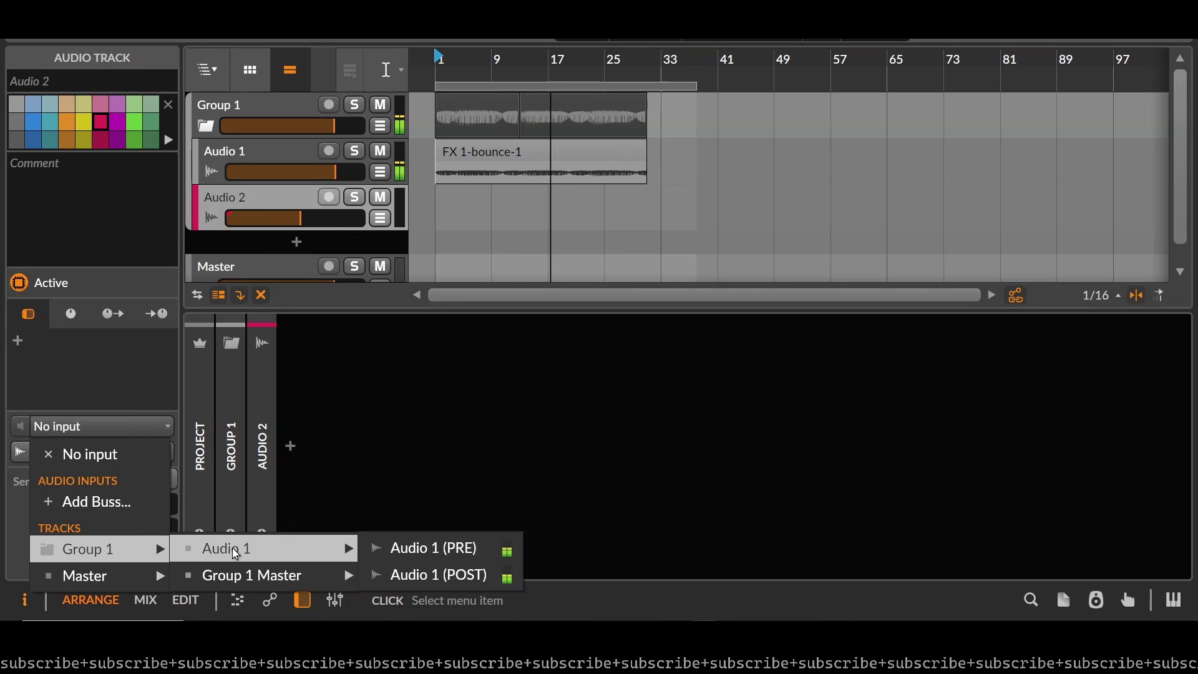
click(418, 573)
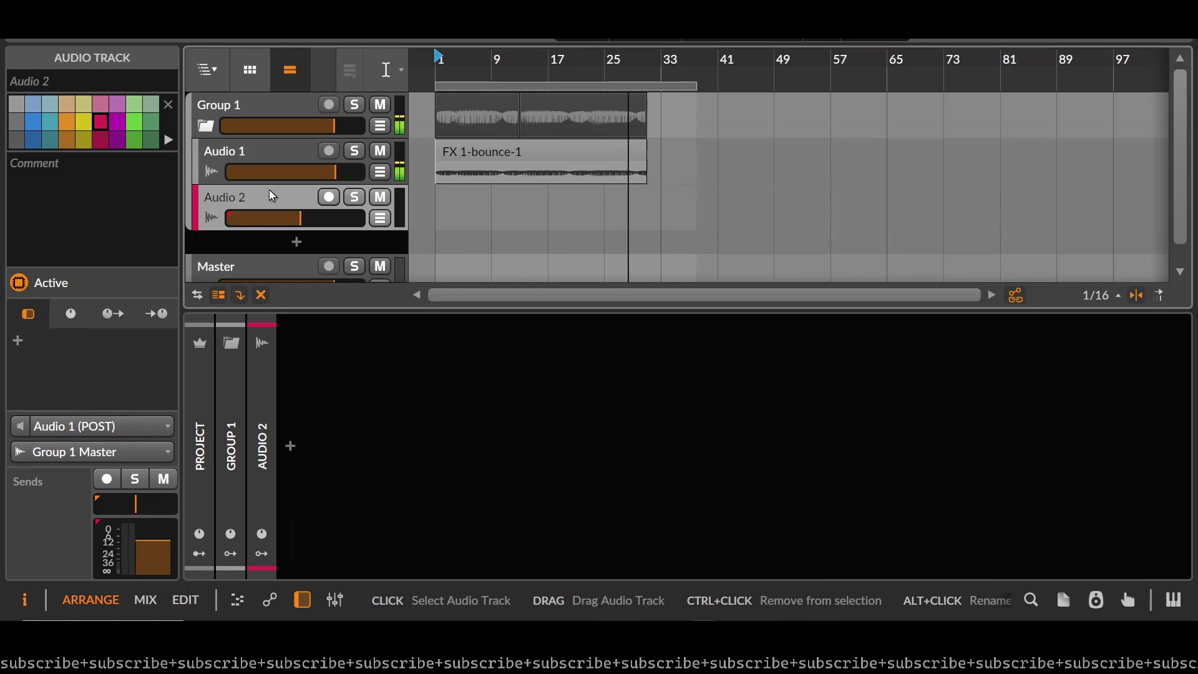
Switch Audio 2's input monitoring on and off, and record-arm and disarm the track
click(20, 425)
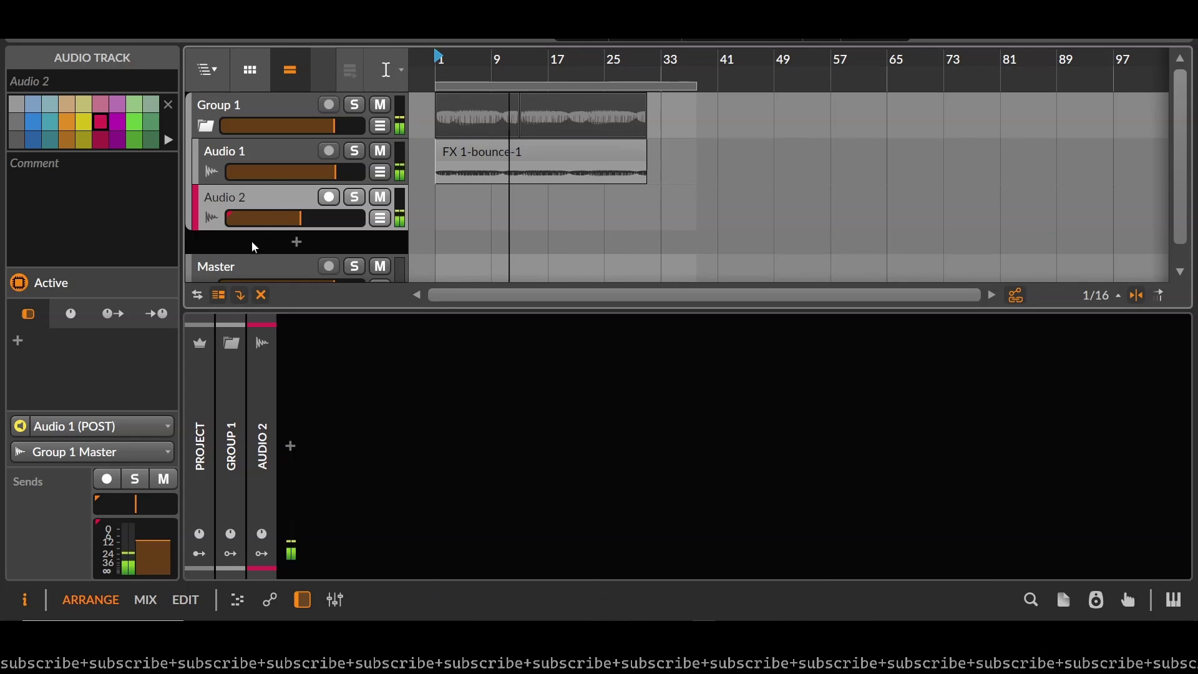
click(20, 426)
click(329, 196)
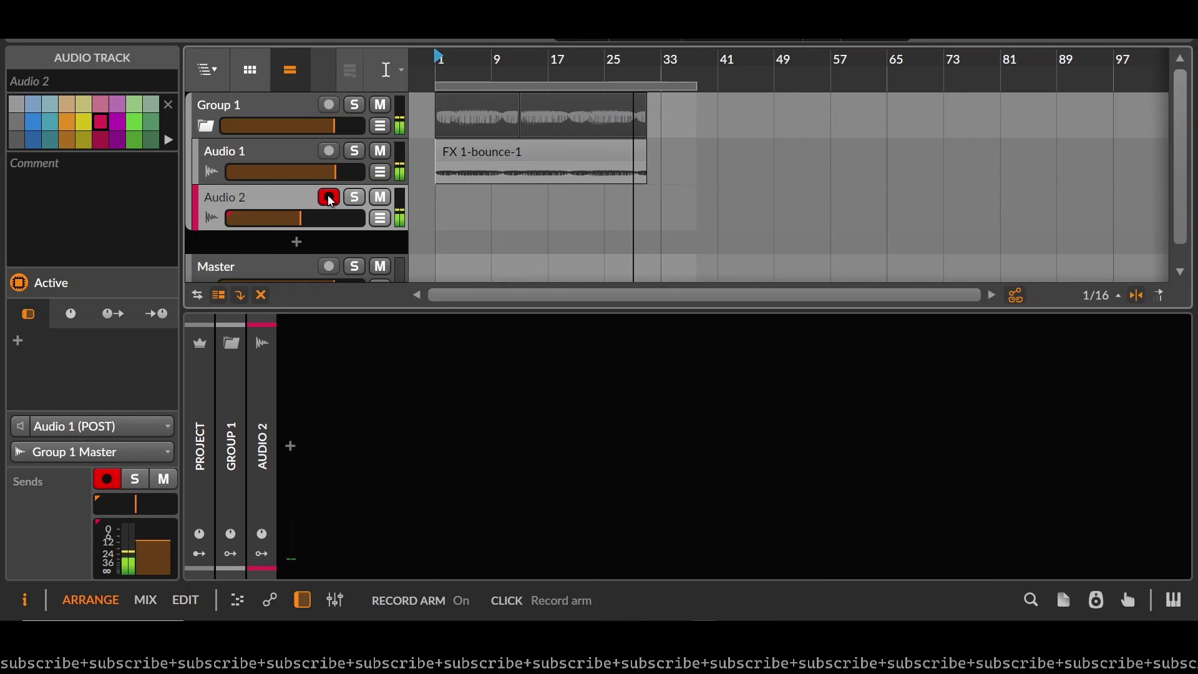
click(329, 196)
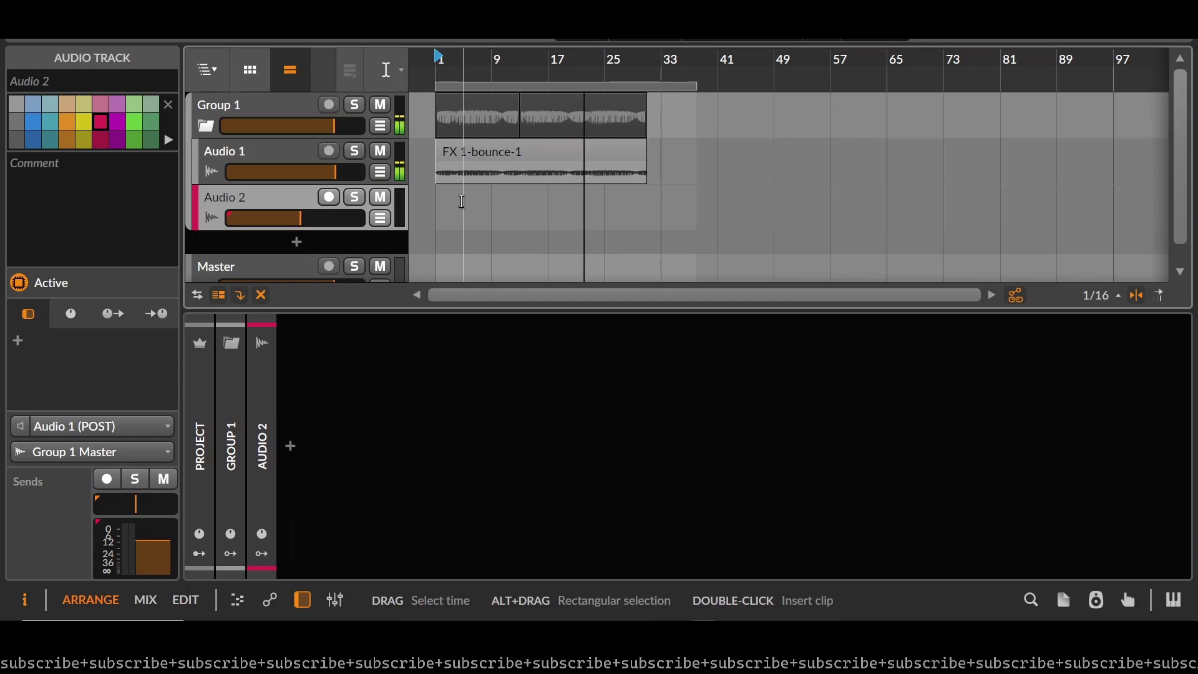
Turn on Audio 2's input monitoring and bounce its time range from 1.1.1.00 to 26.1.2.00 onto the same track
drag(452, 189, 615, 212)
click(19, 426)
click(439, 206)
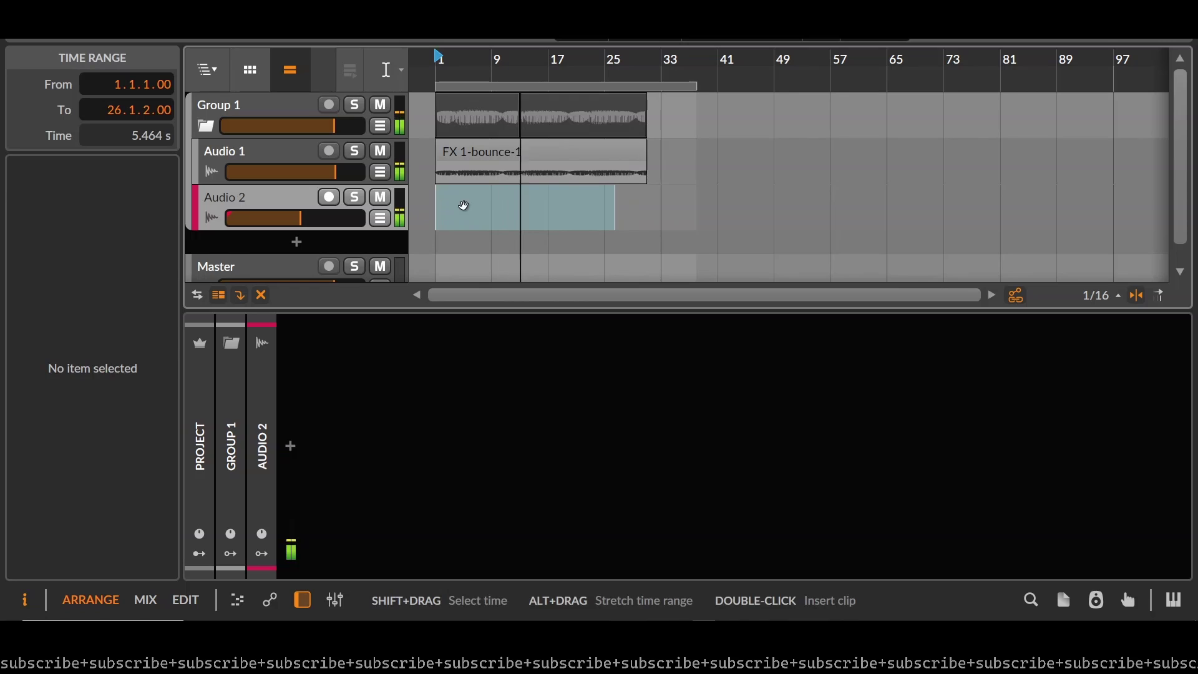
right_click(462, 206)
click(522, 298)
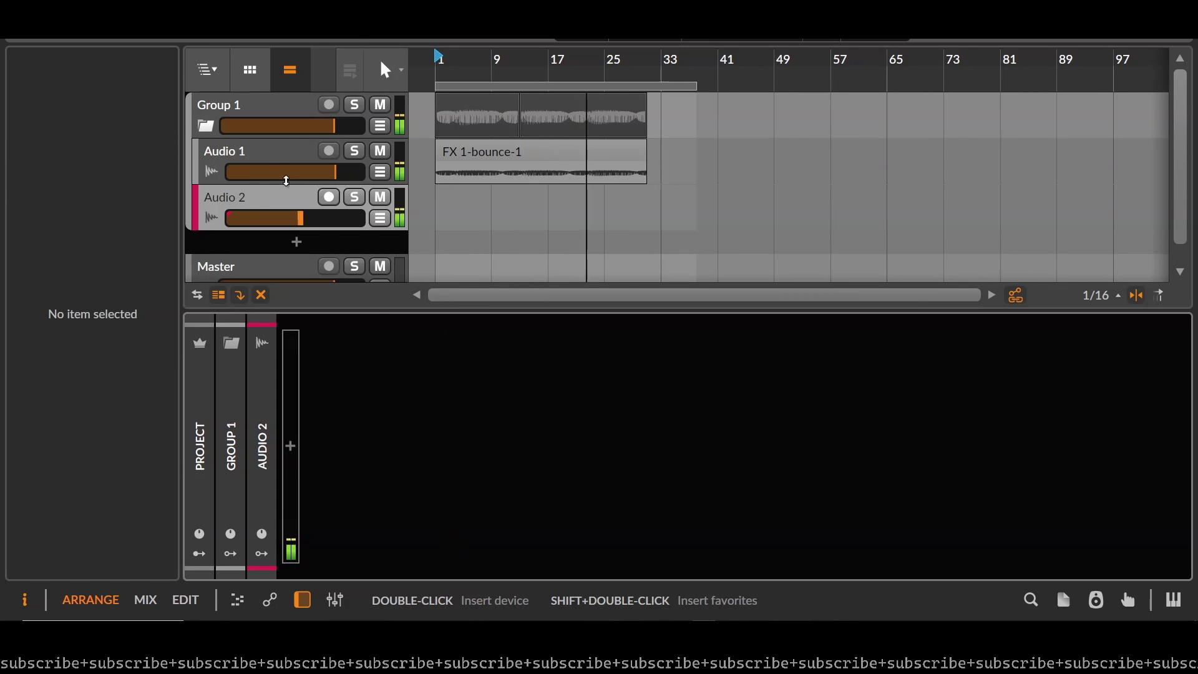
Look through Audio 2's input sources under Group 1, comparing the PRE, POST and device options of Audio 1
click(281, 198)
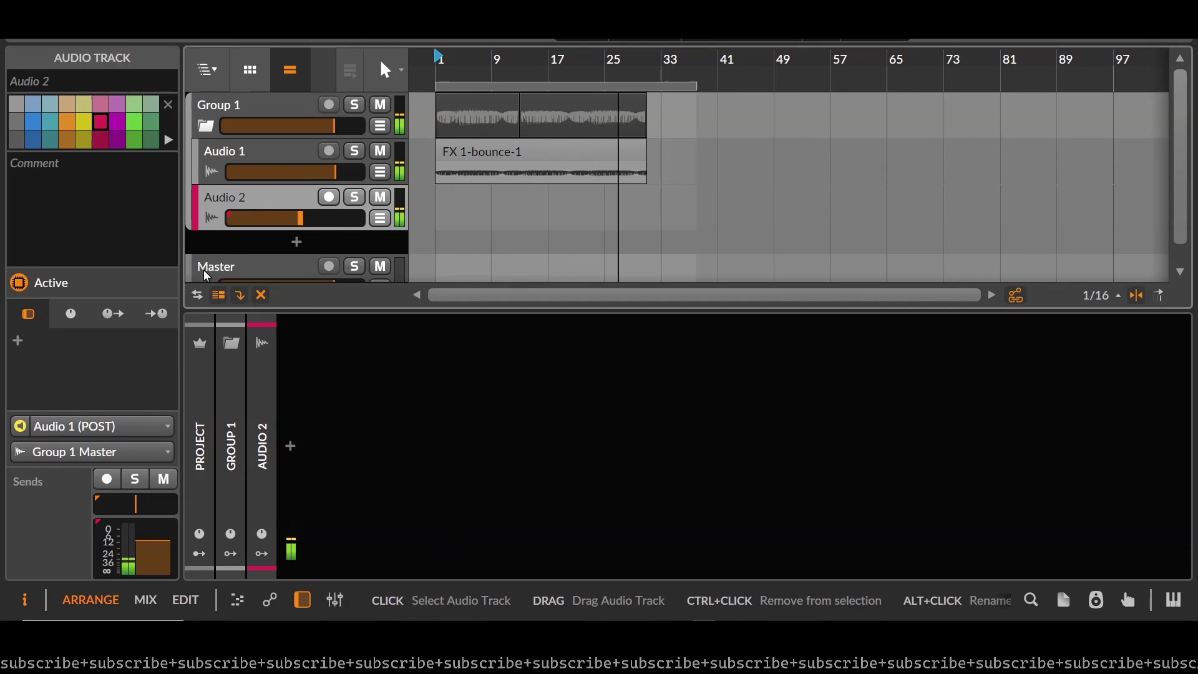
click(150, 427)
mouse_move(93, 549)
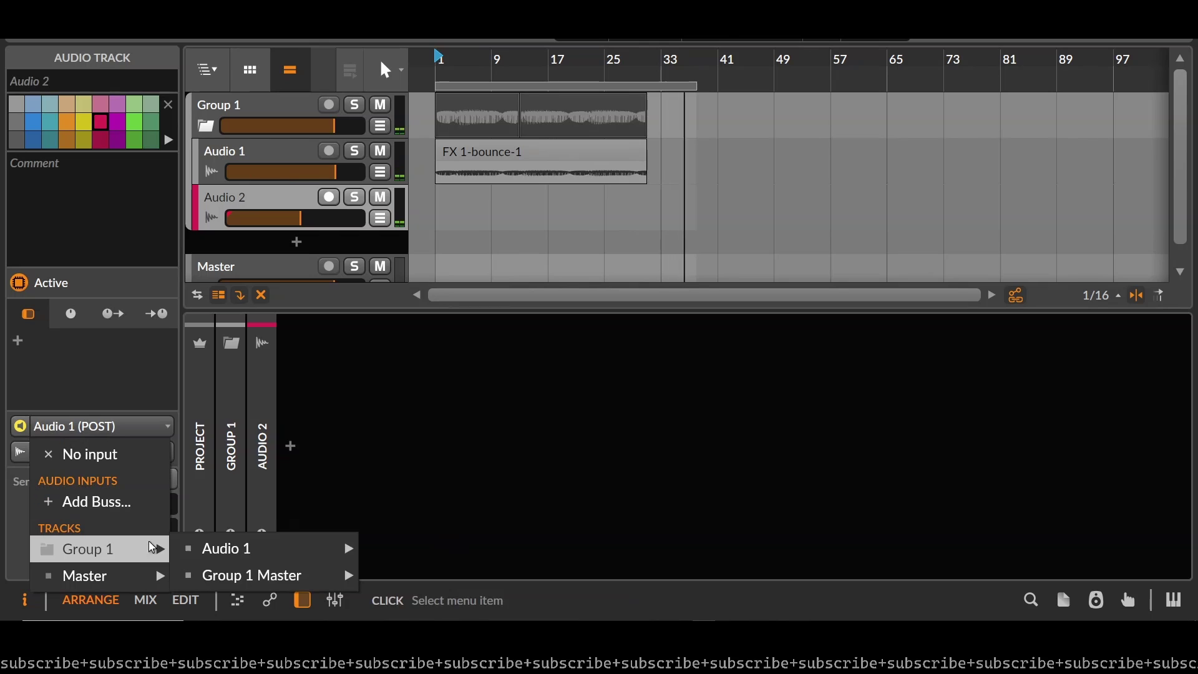
mouse_move(246, 548)
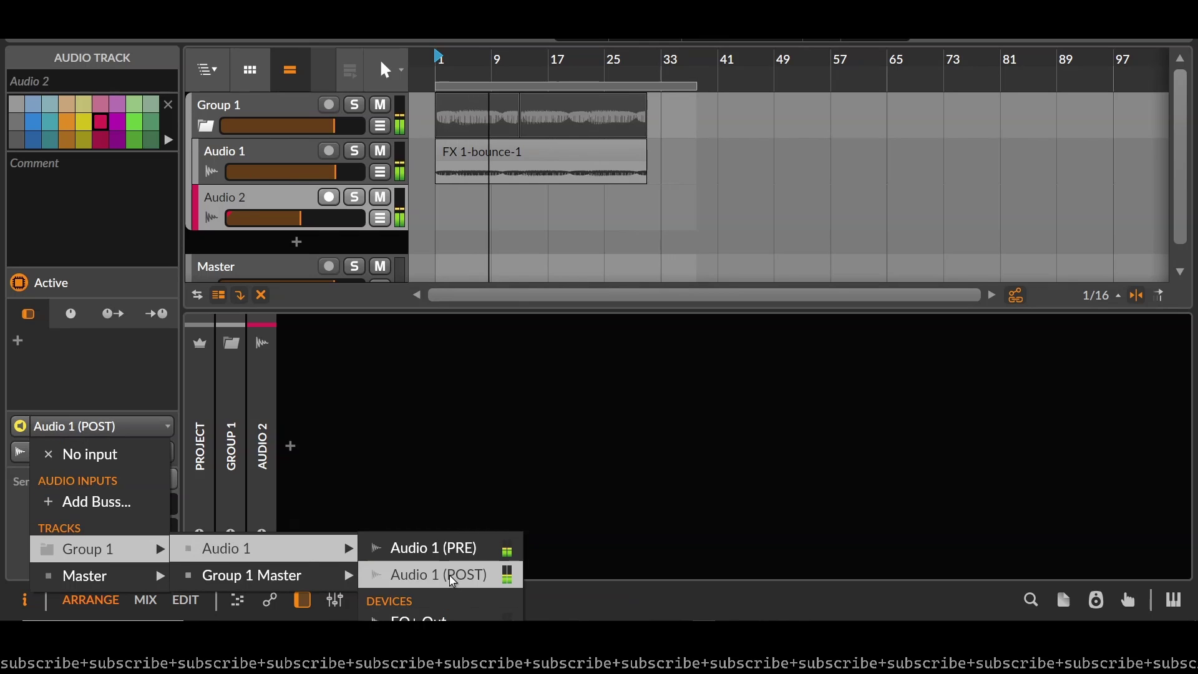
click(699, 503)
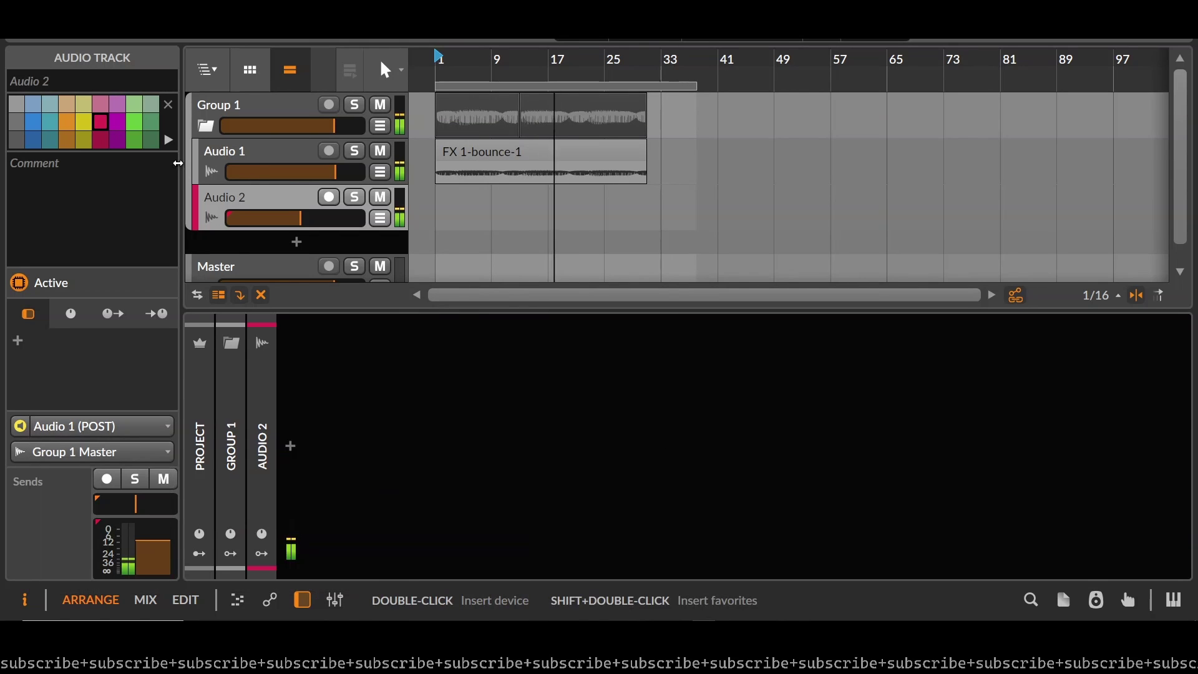
Insert a Tool device before EQ+ in the Audio 1 device chain
click(232, 156)
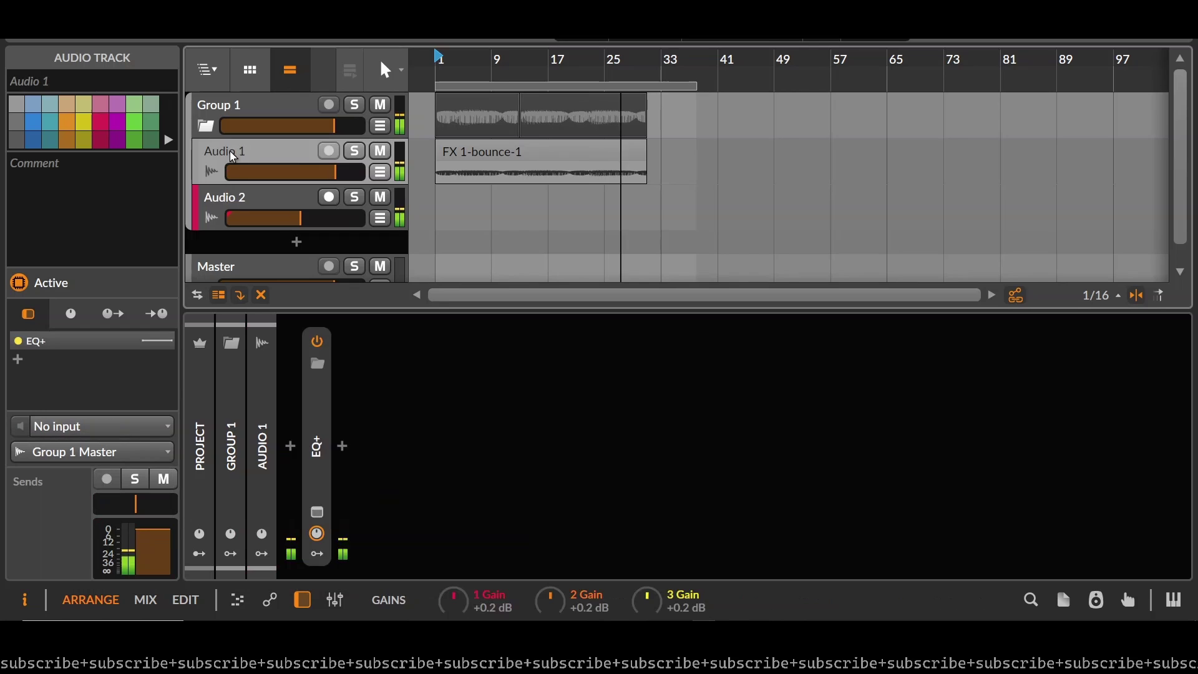
click(290, 446)
text(tool)
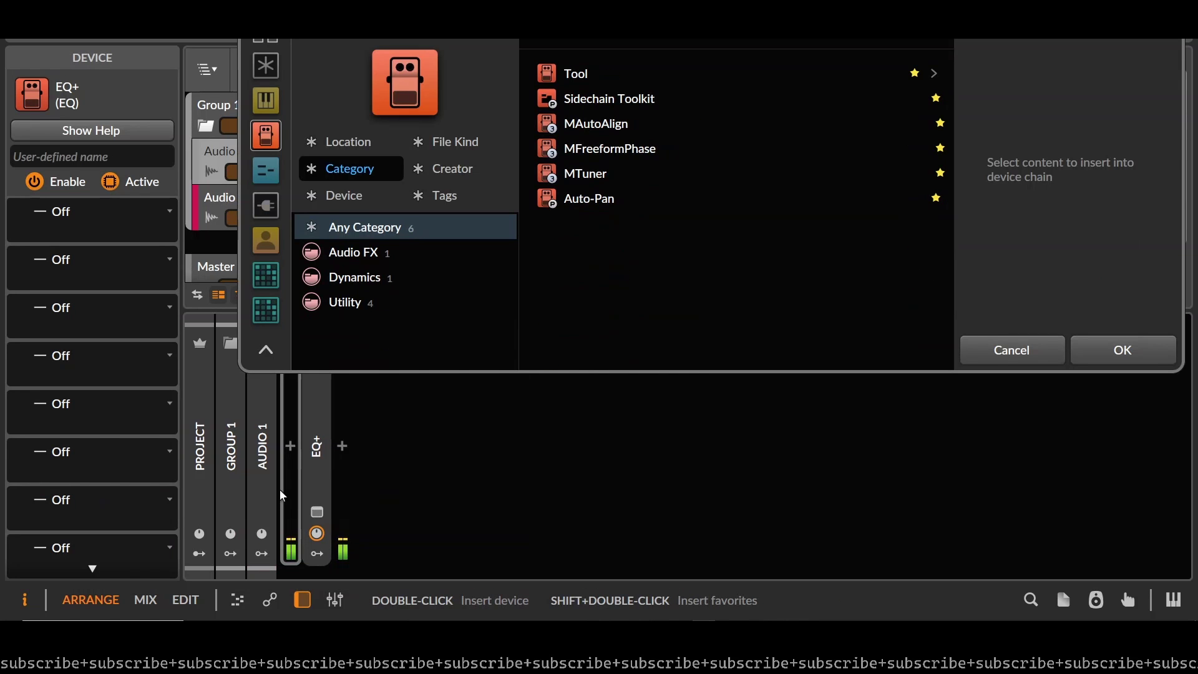
key(Return)
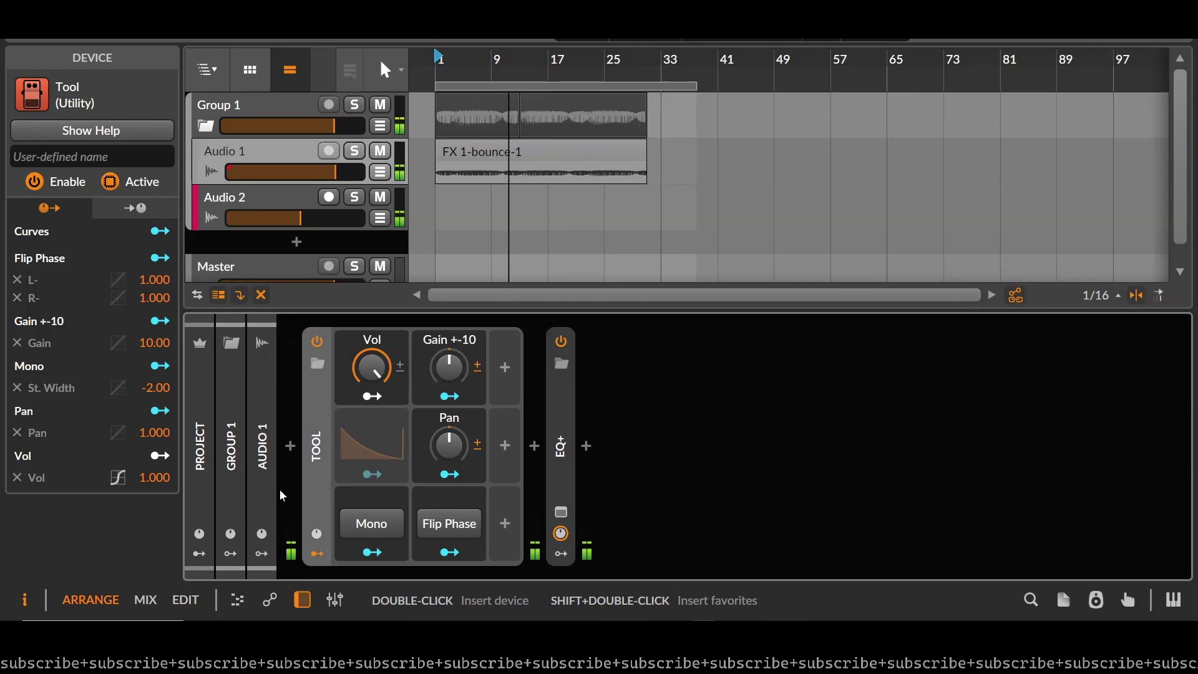
Set the Audio 2 track's input source to Tool Out from Audio 1 in Group 1
click(264, 199)
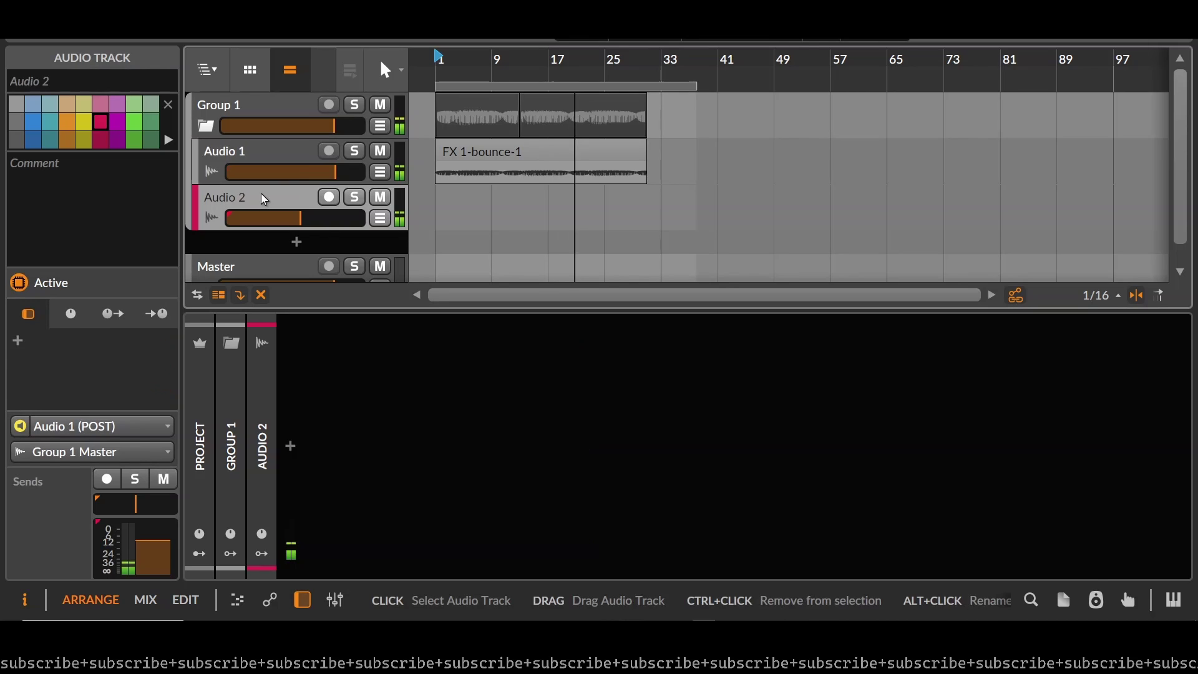
click(125, 428)
mouse_move(150, 549)
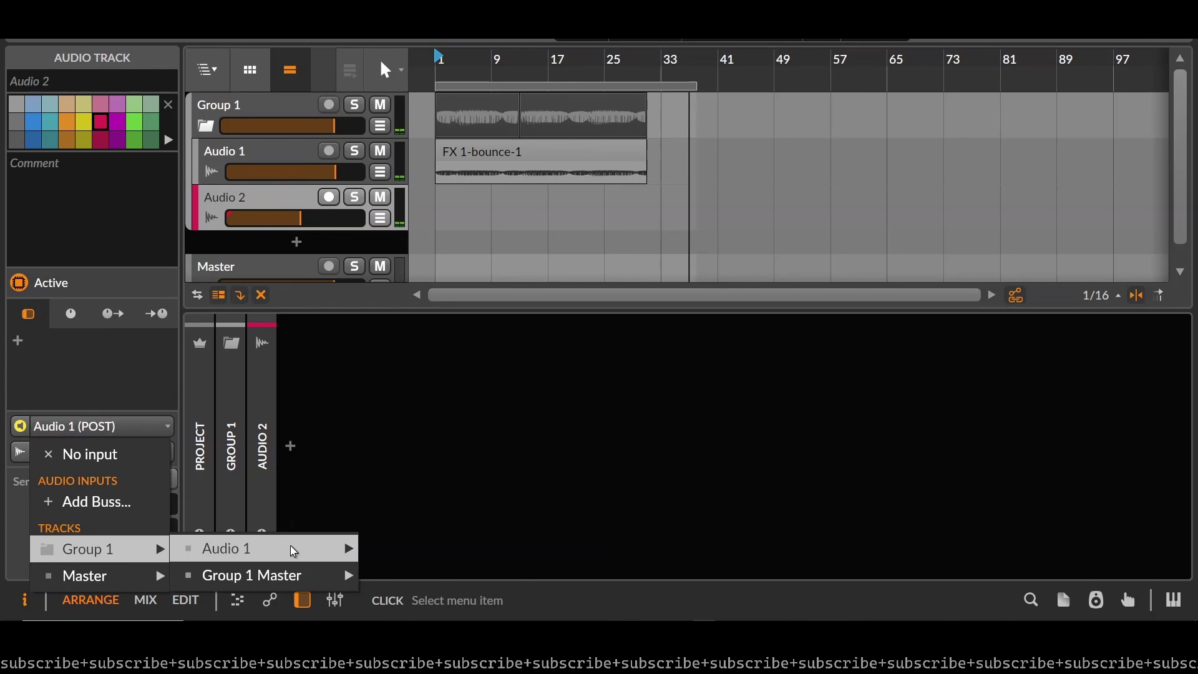
mouse_move(293, 551)
click(485, 596)
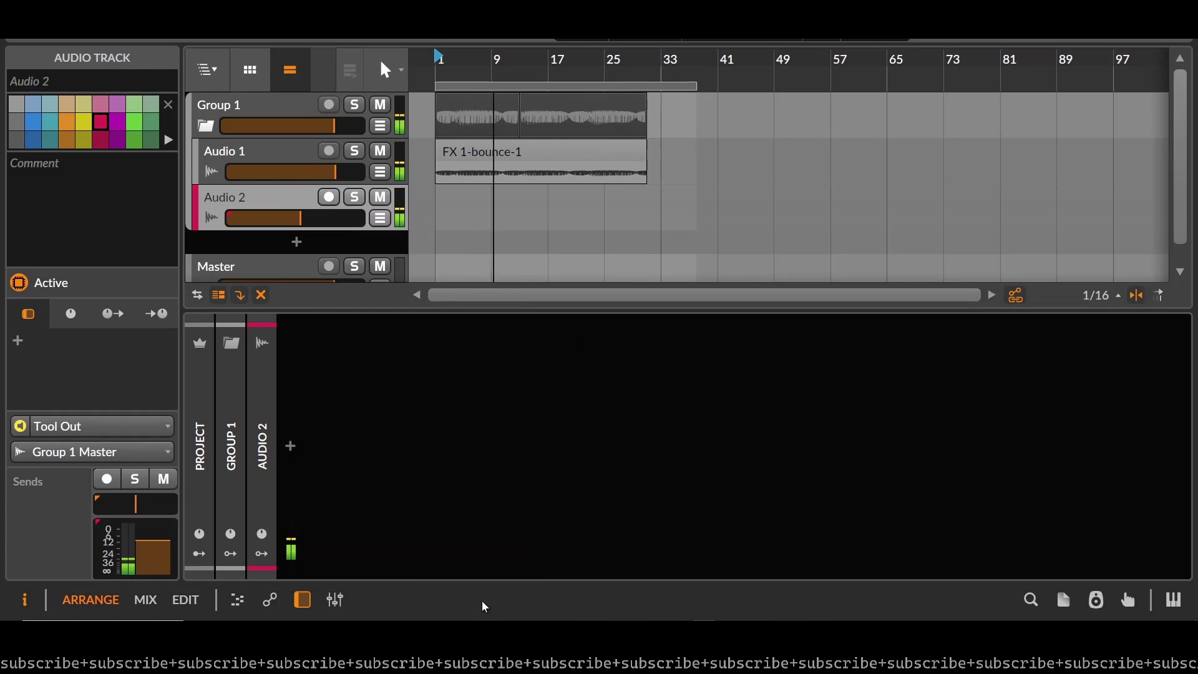
Insert an Audio Receiver device on the Audio 2 track
click(385, 362)
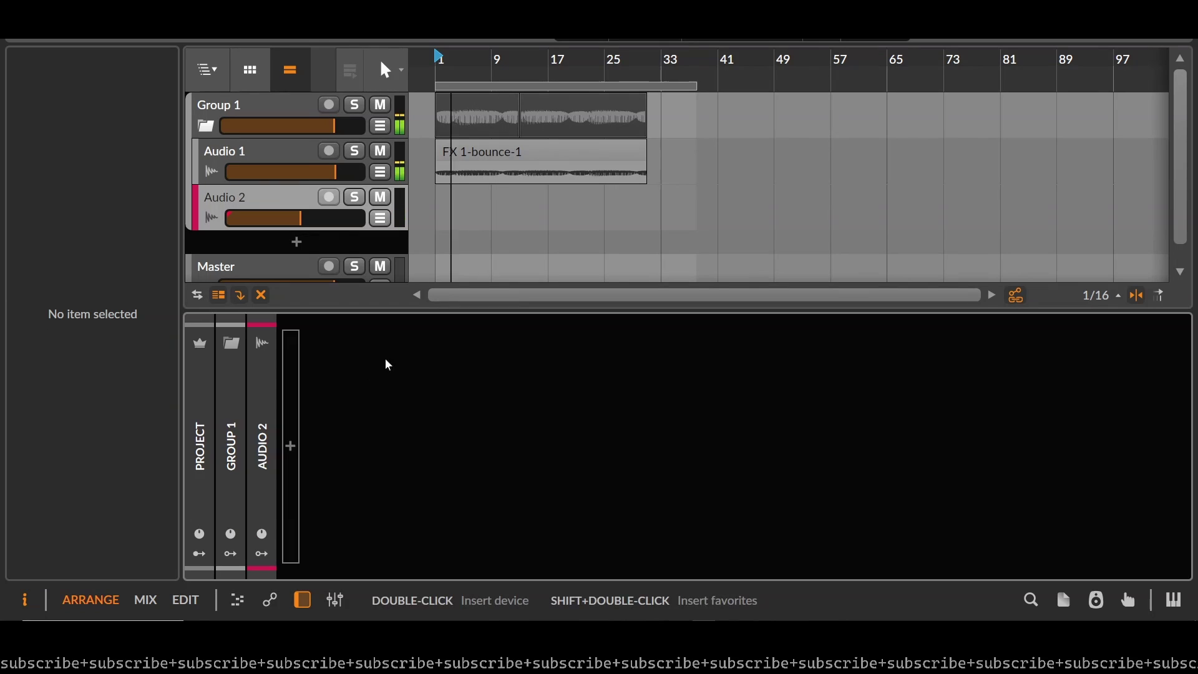
click(291, 444)
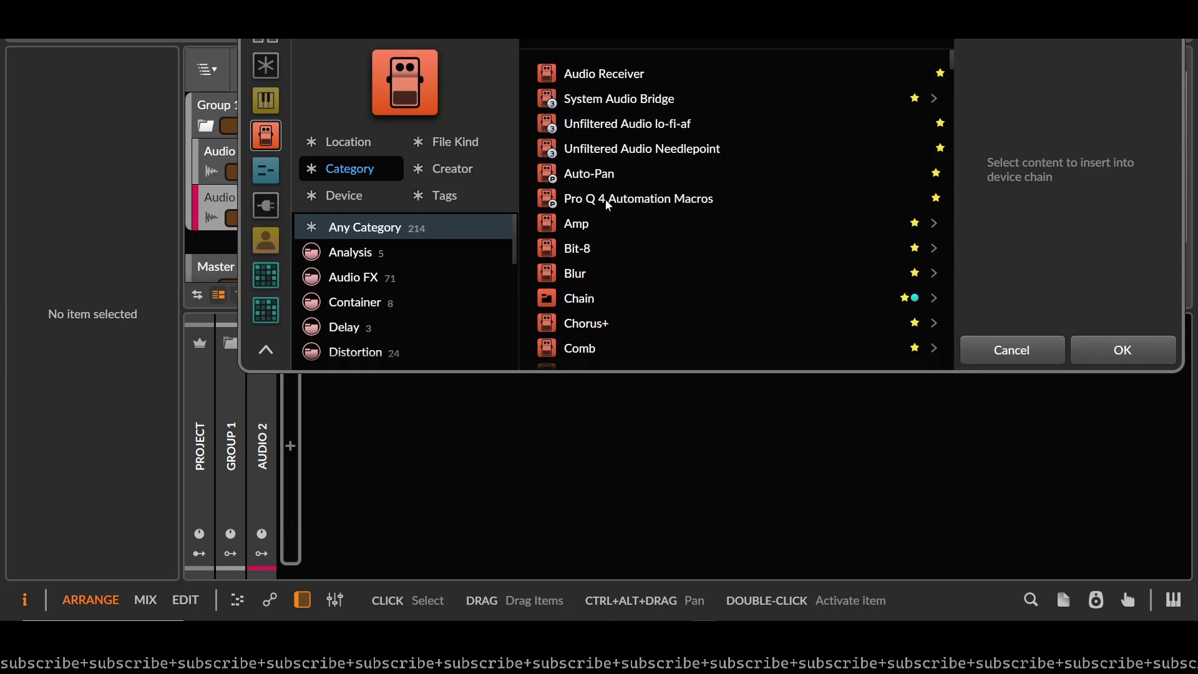
key(Down)
key(Return)
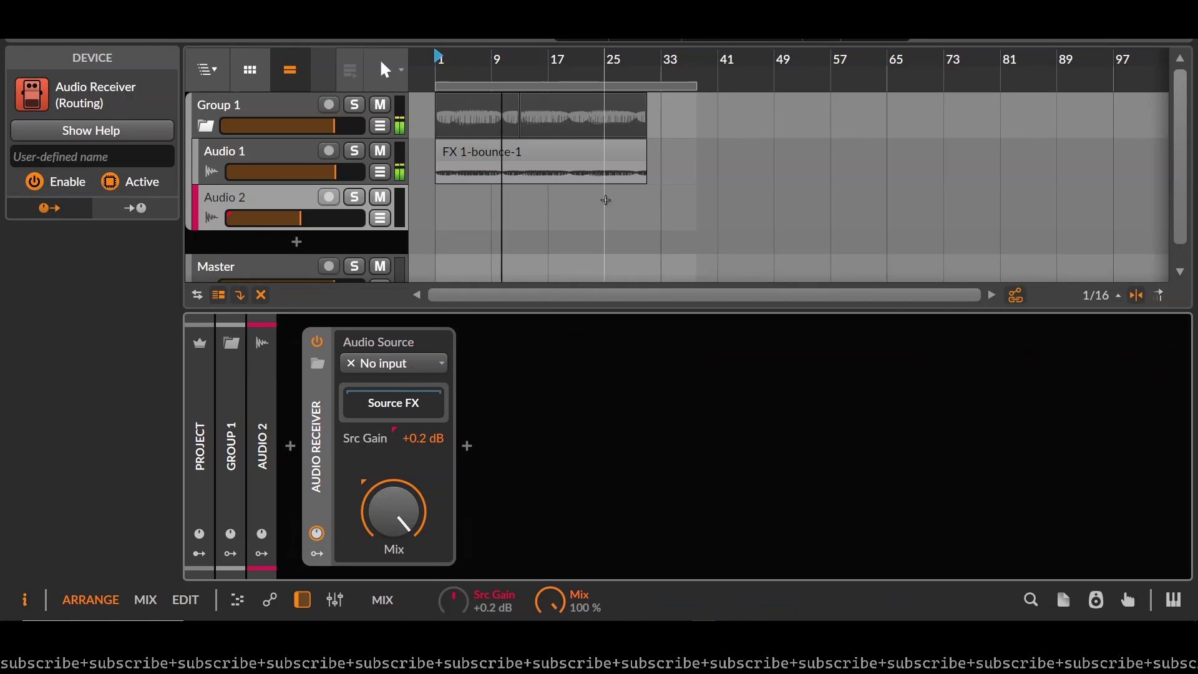
Wrap the Audio Receiver in an FX Layer and add a second layer containing a Tool device
mouse_move(387, 483)
mouse_down()
mouse_move(387, 640)
mouse_move(387, 483)
mouse_up()
key(ctrl+g)
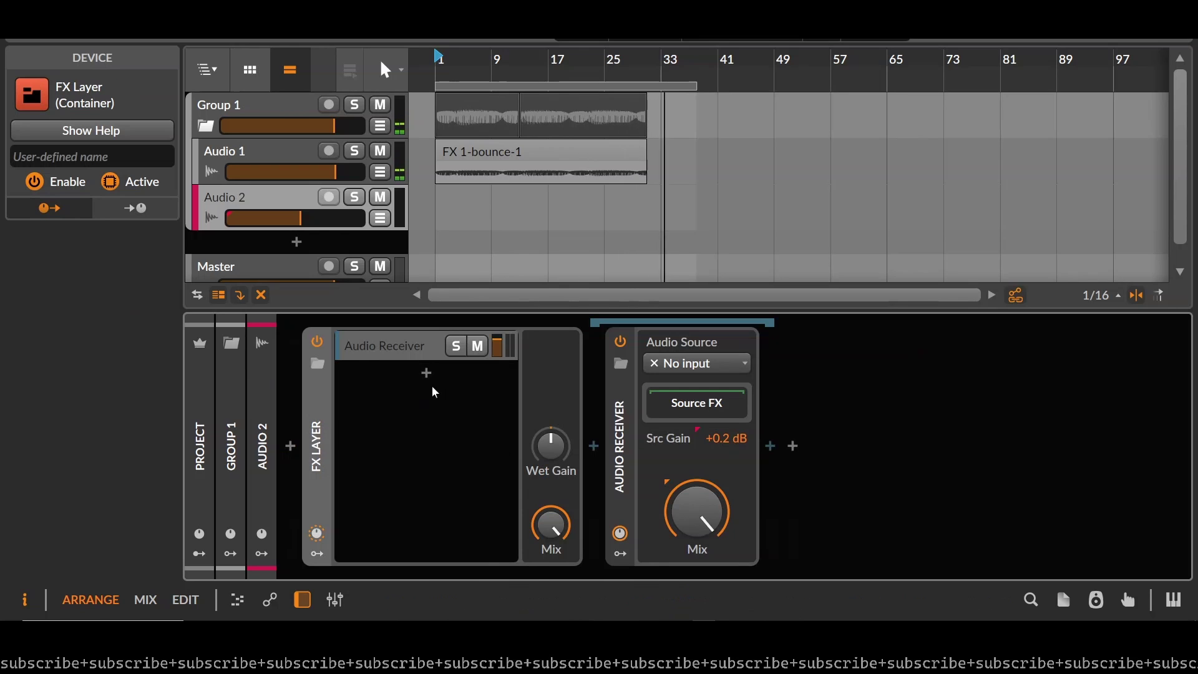
click(430, 382)
text(ool)
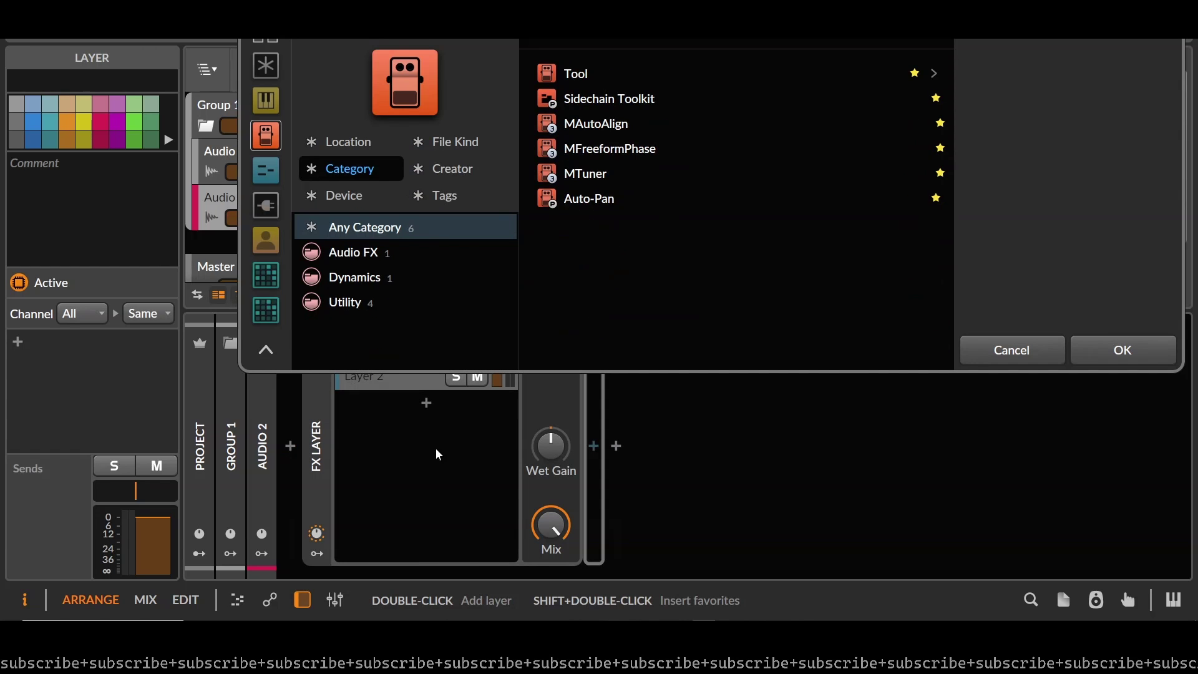
key(Return)
Insert an FX Grid device on the Audio 2 track and open its patch editor
click(291, 446)
text(fx)
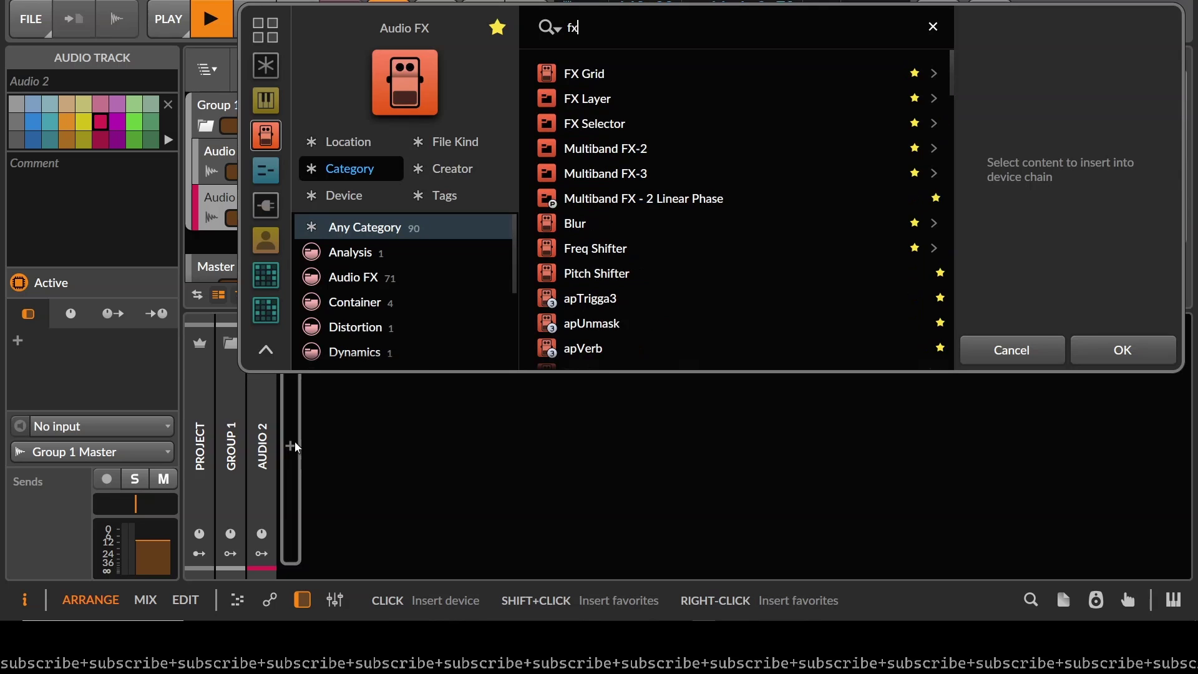
key(Return)
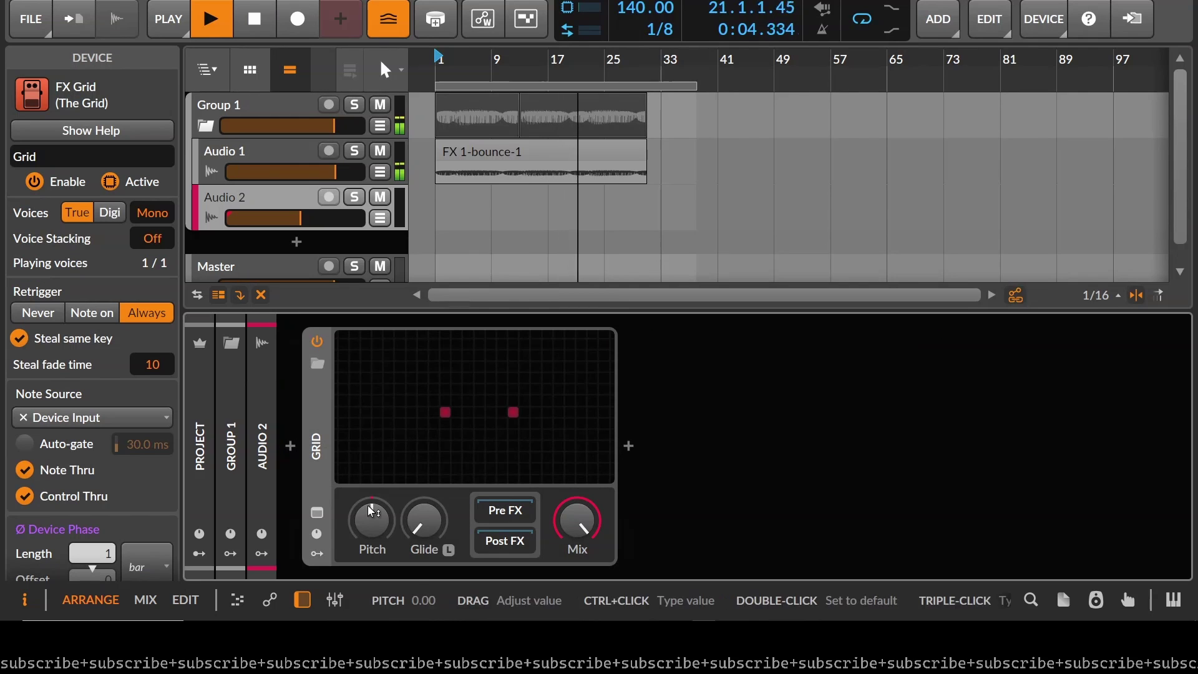
click(383, 442)
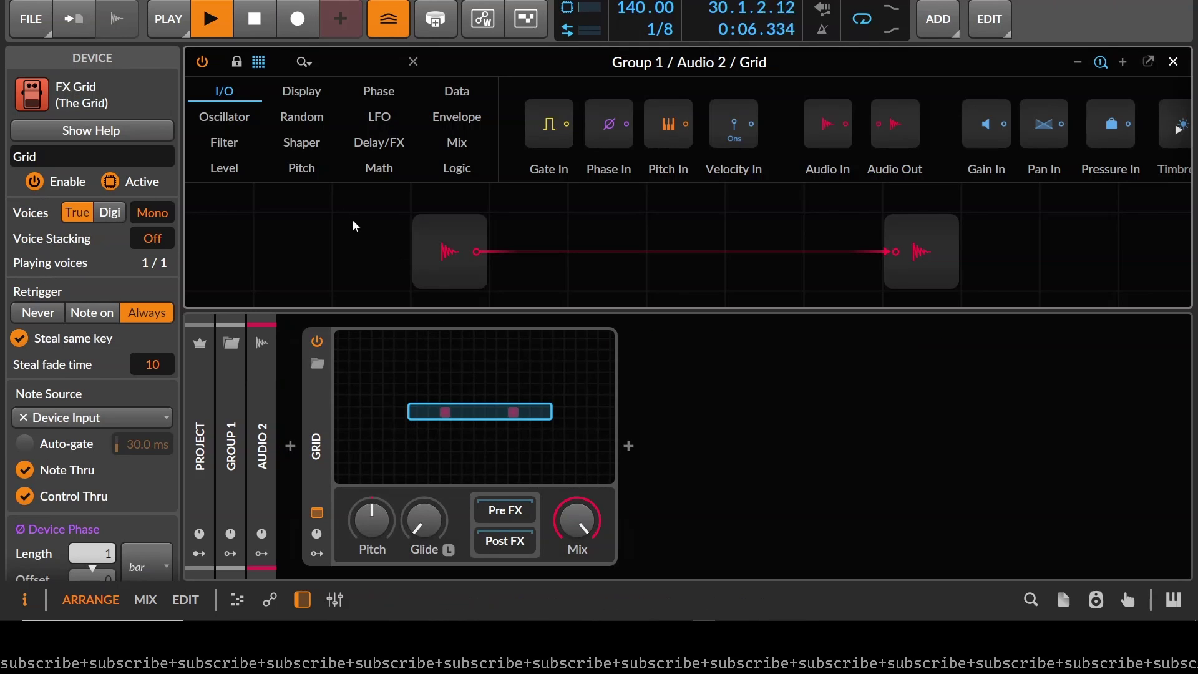
Add an Audio Sidechain module to the grid patch and set its source to Tool Out from Audio 1
click(353, 64)
text(audio)
drag(480, 152, 626, 196)
click(626, 196)
mouse_move(662, 269)
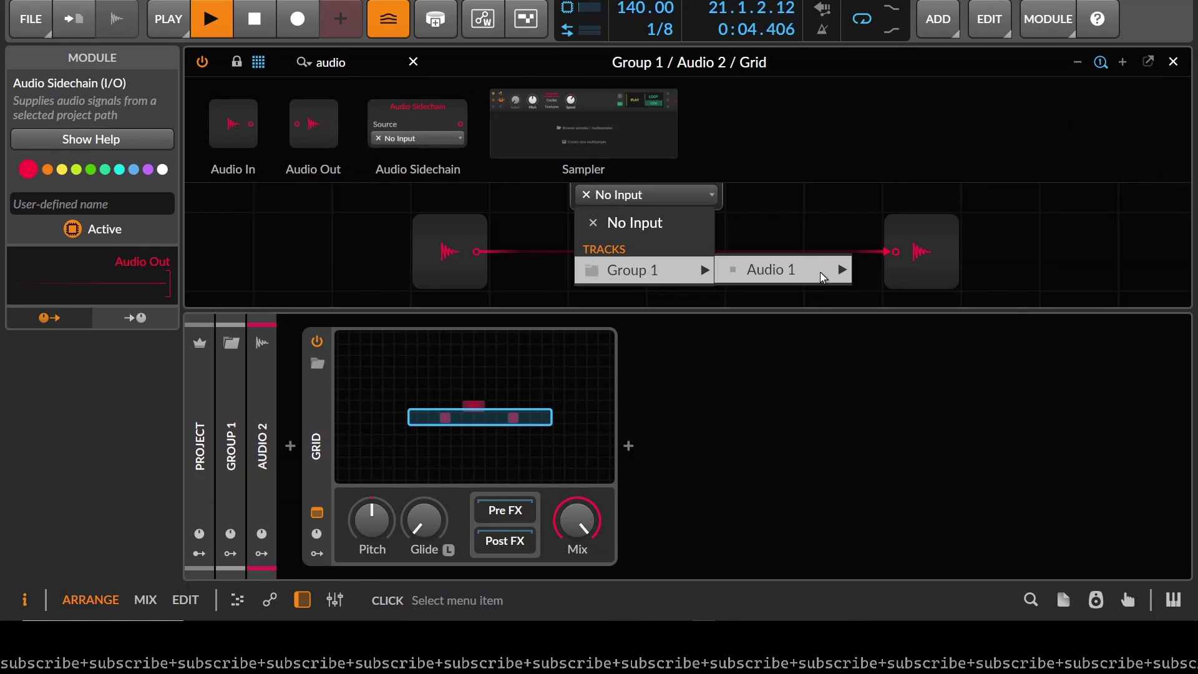
mouse_move(821, 270)
click(946, 350)
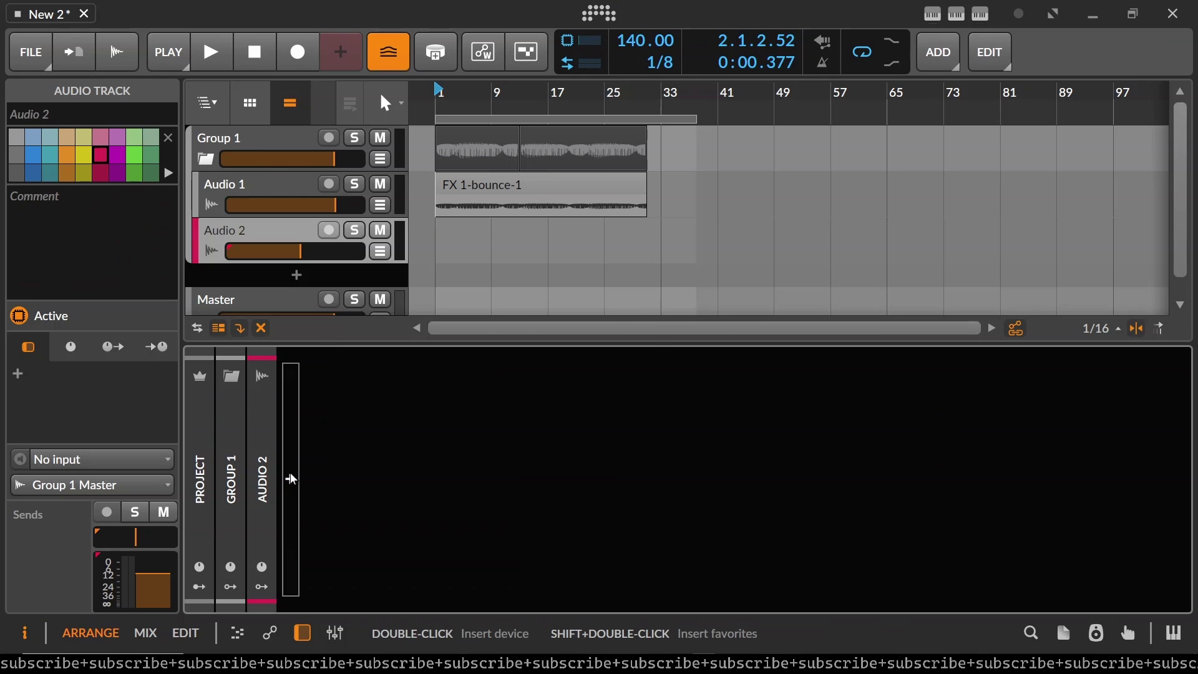
Insert a Dynamics device on Audio 2 and open its sidechain source options
click(290, 478)
text(dy)
key(Return)
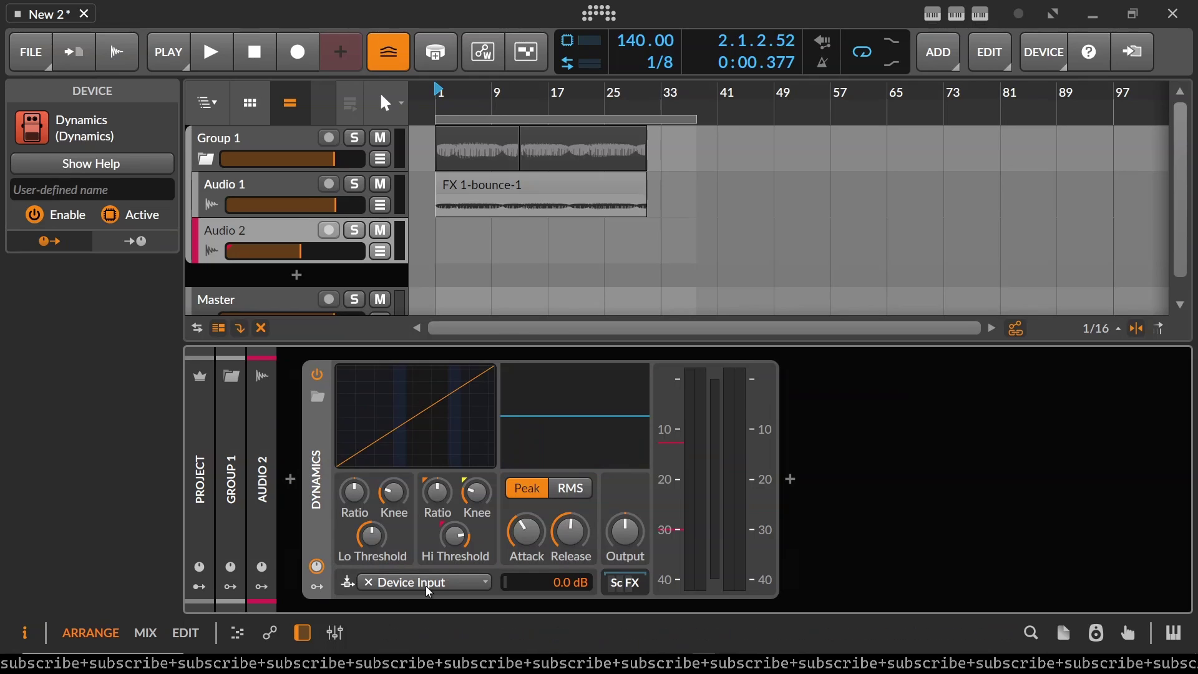
click(453, 582)
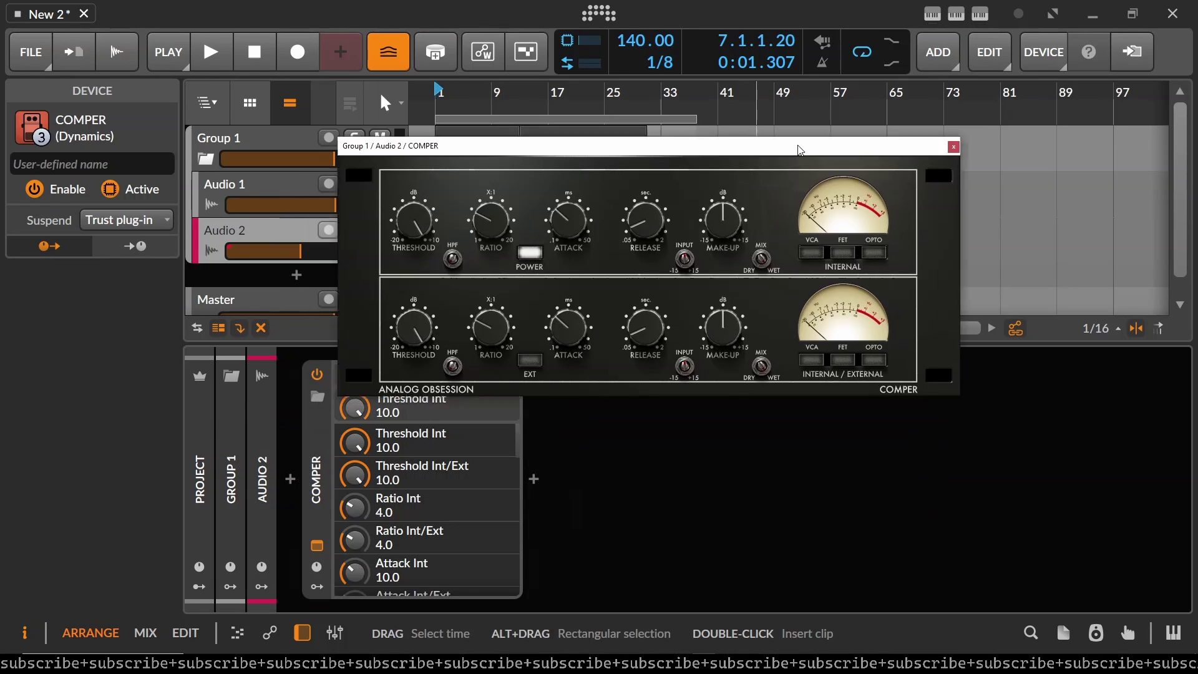
Show the COMPER plug-in's sidechain section and browse its input sources down to Audio 1 in Group 1
drag(800, 150, 856, 64)
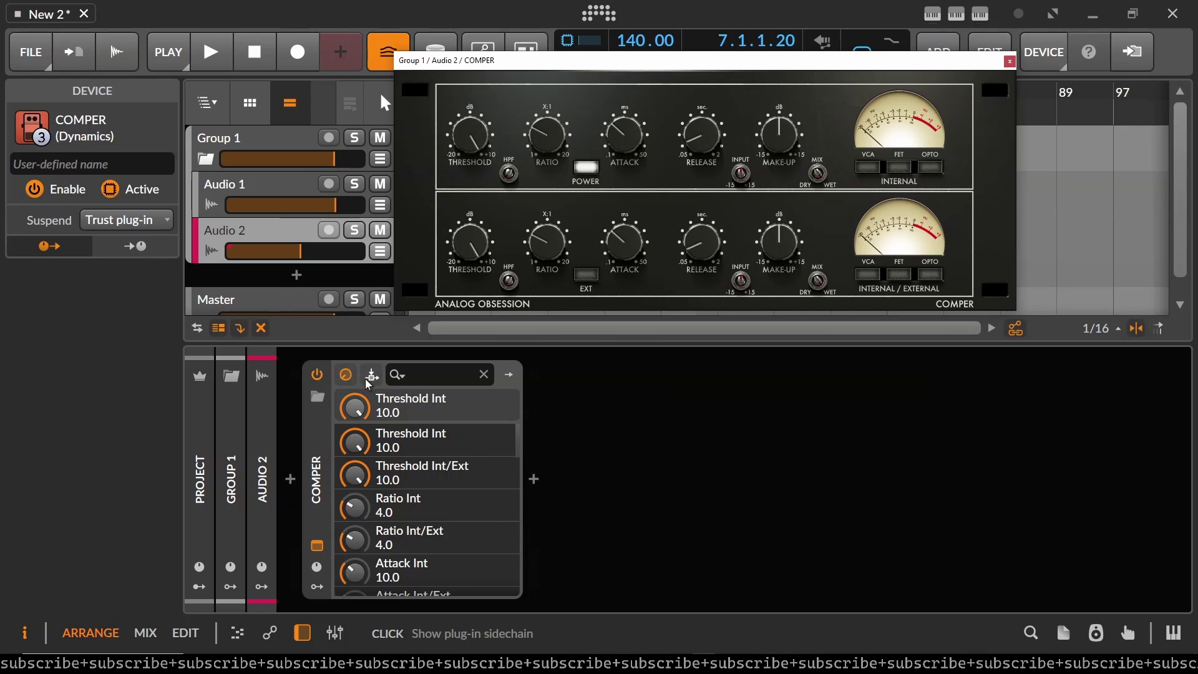
click(372, 375)
click(437, 418)
mouse_move(495, 492)
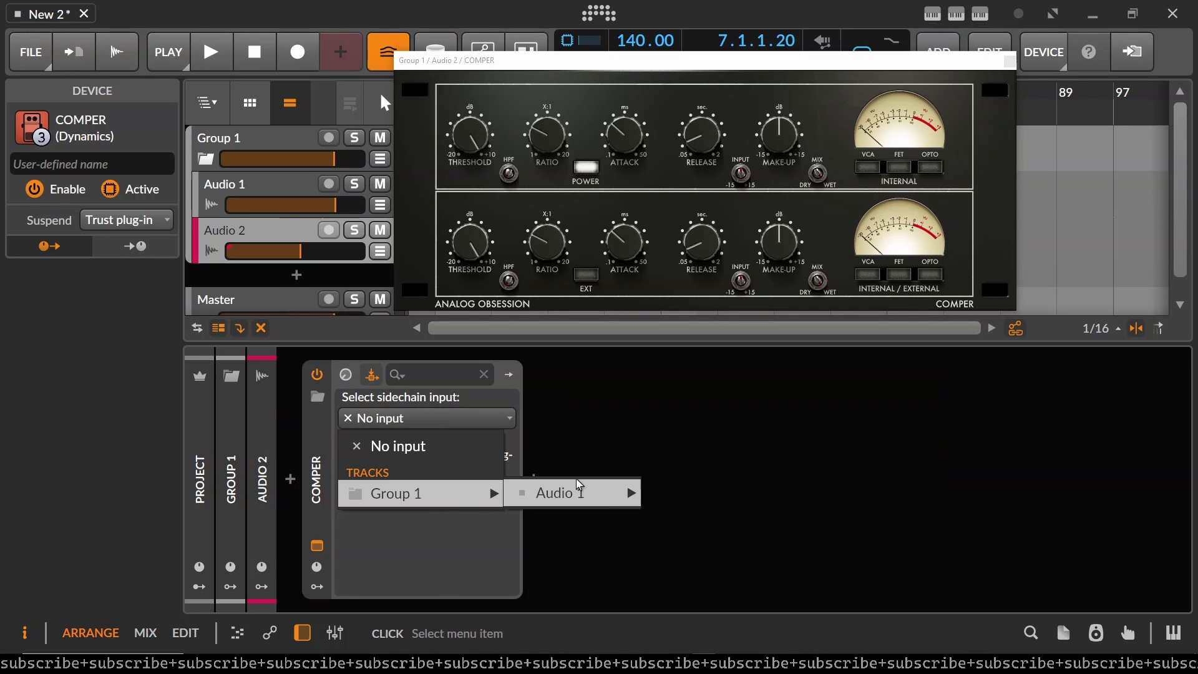
mouse_move(578, 494)
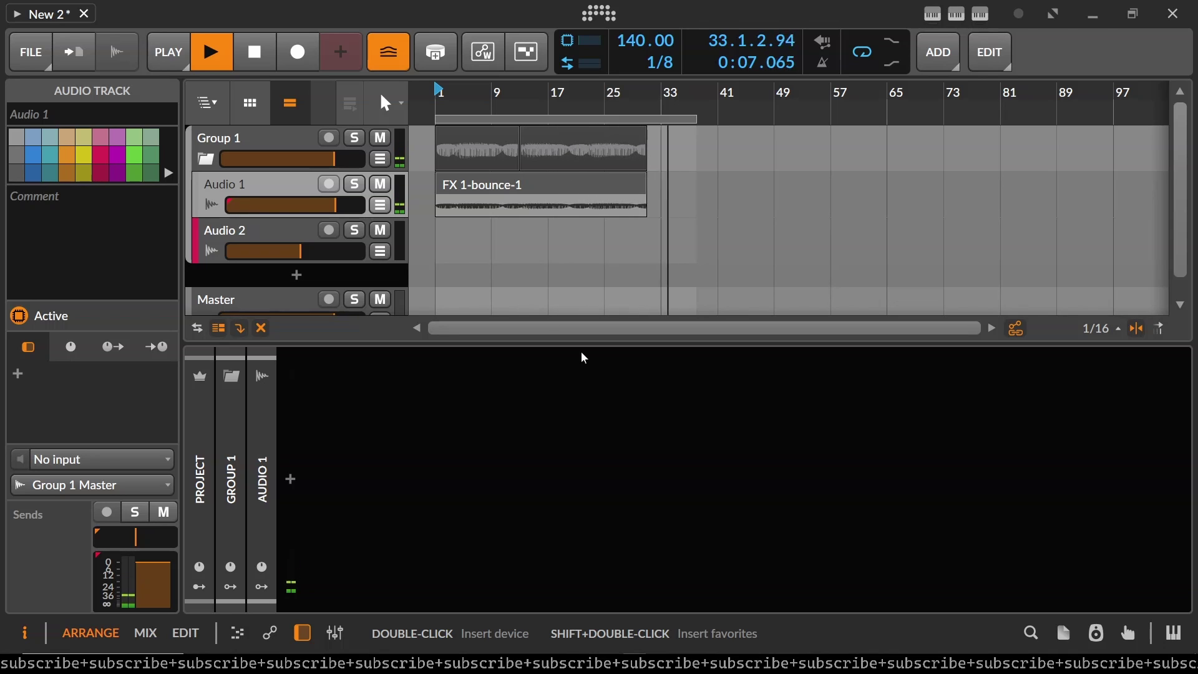
Insert an FX Layer device on the Audio 1 track
double_click(585, 357)
text(fx)
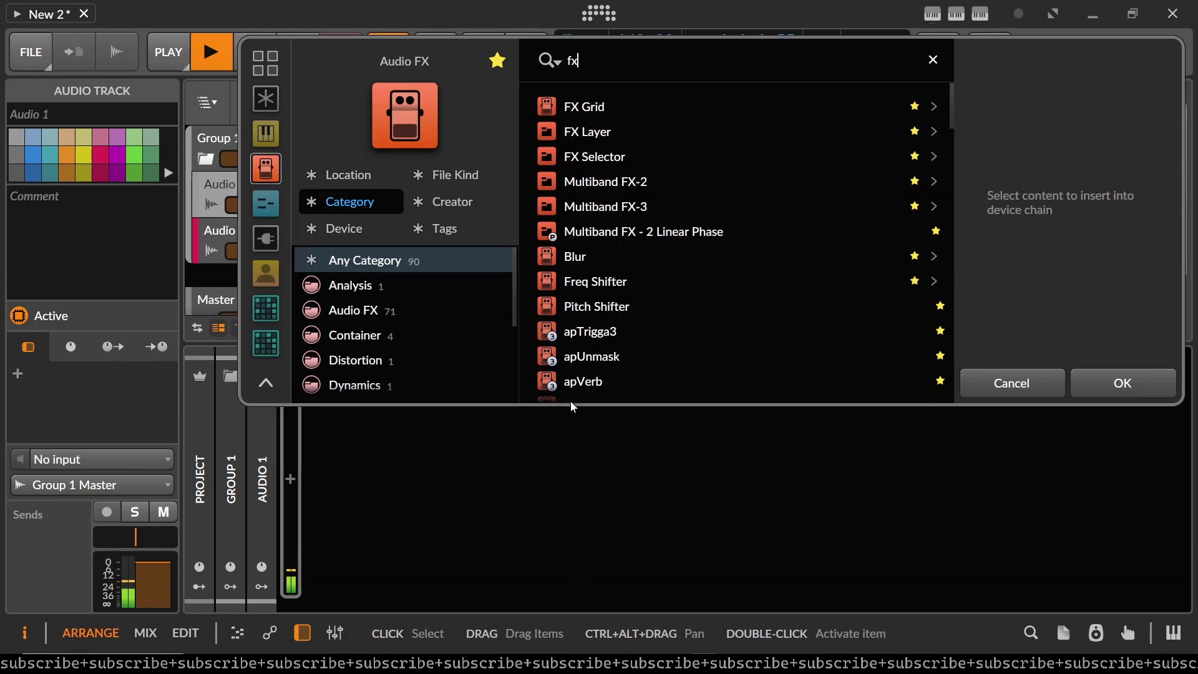
key(Down)
key(Down)
key(Return)
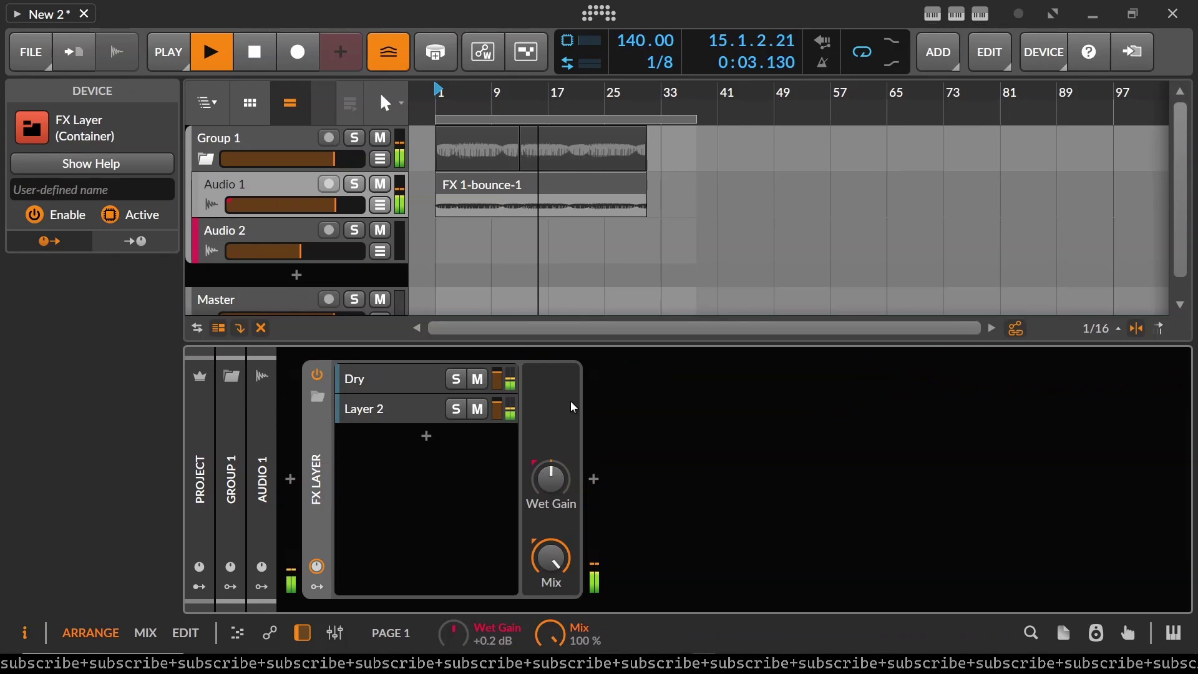
Insert a Reverb device into Layer 2 of the FX Layer on Audio 1
click(414, 405)
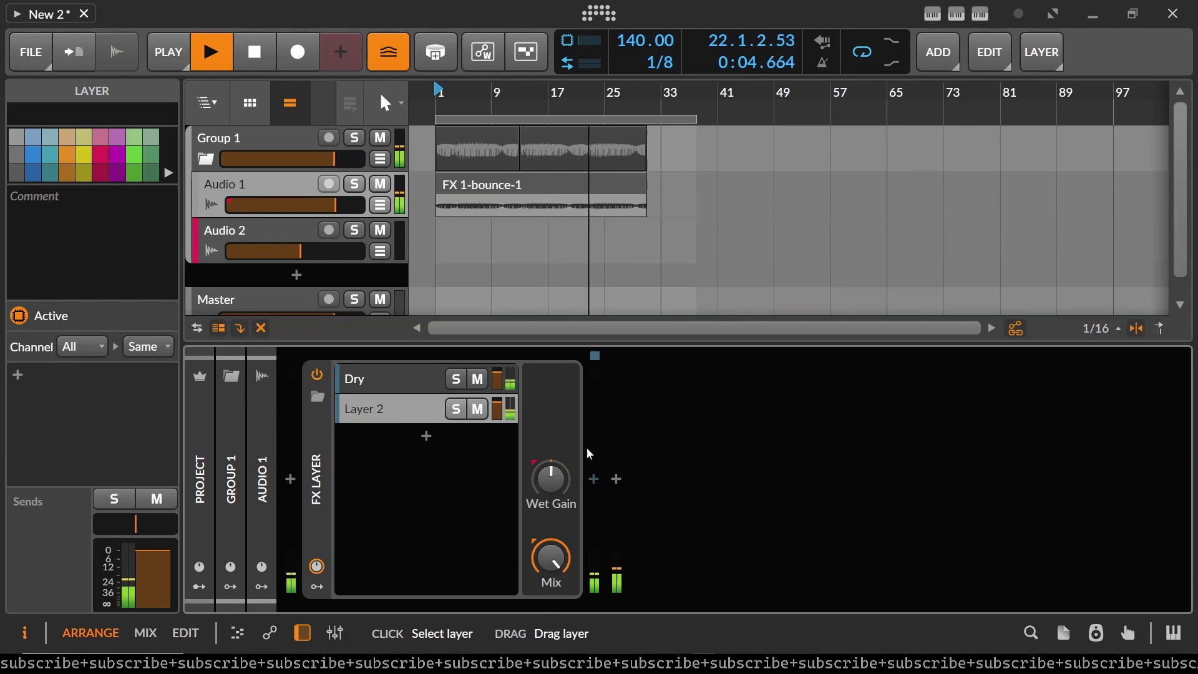
click(594, 480)
text(rev)
key(Return)
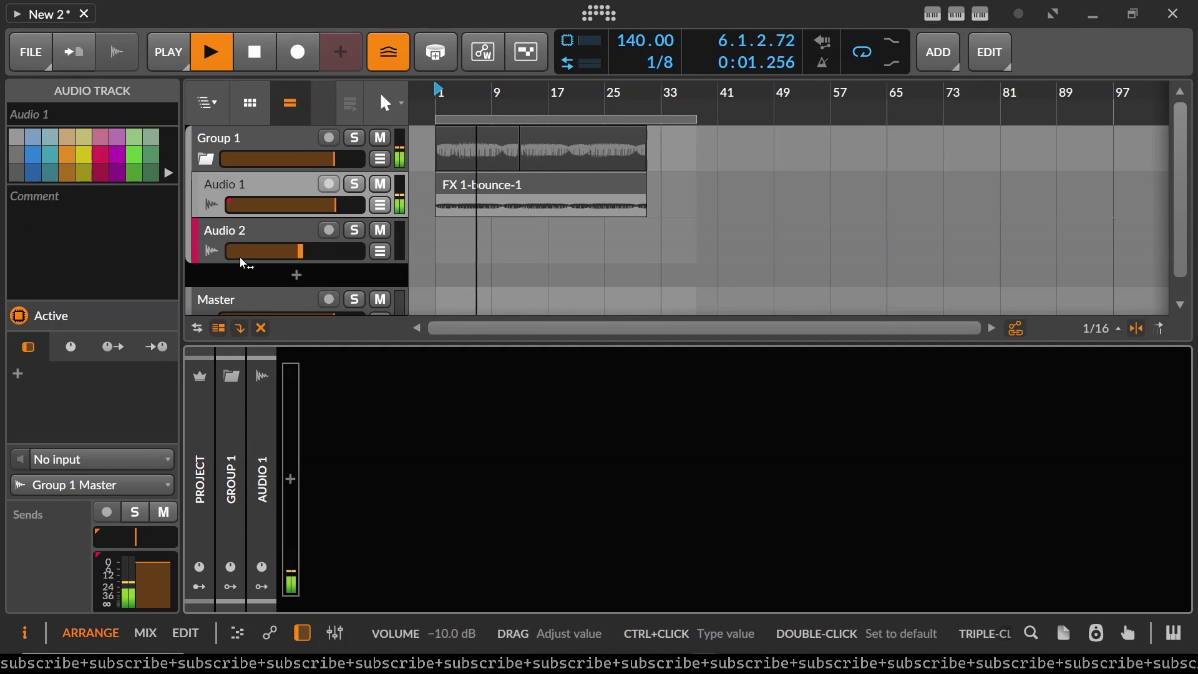
Set the Audio 2 track's input source to Audio 1 (POST) from Group 1
click(250, 234)
click(100, 460)
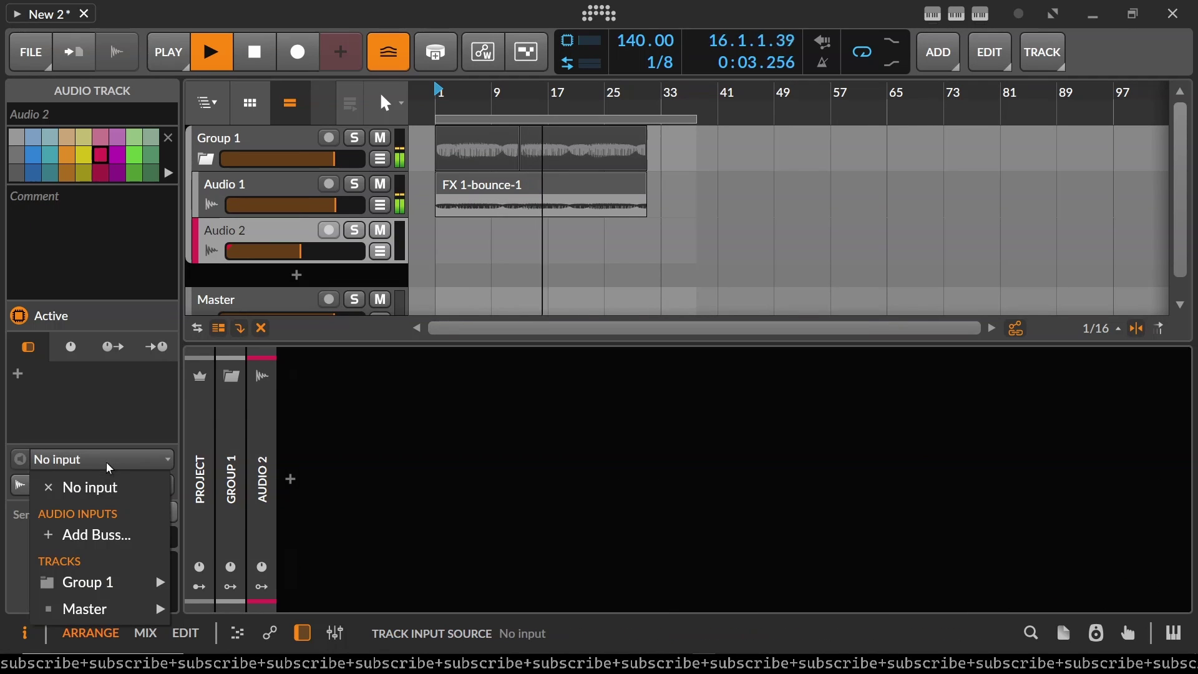
mouse_move(118, 584)
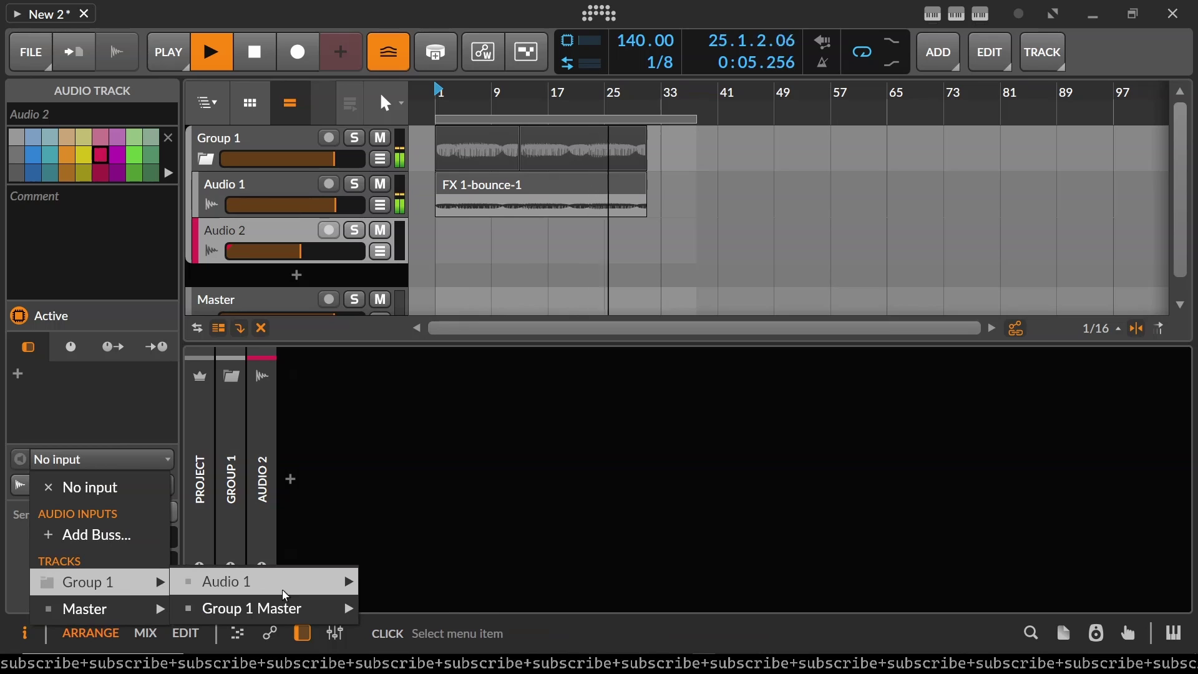
mouse_move(304, 590)
click(438, 607)
Insert a Reverb device on the Audio 2 track
click(290, 479)
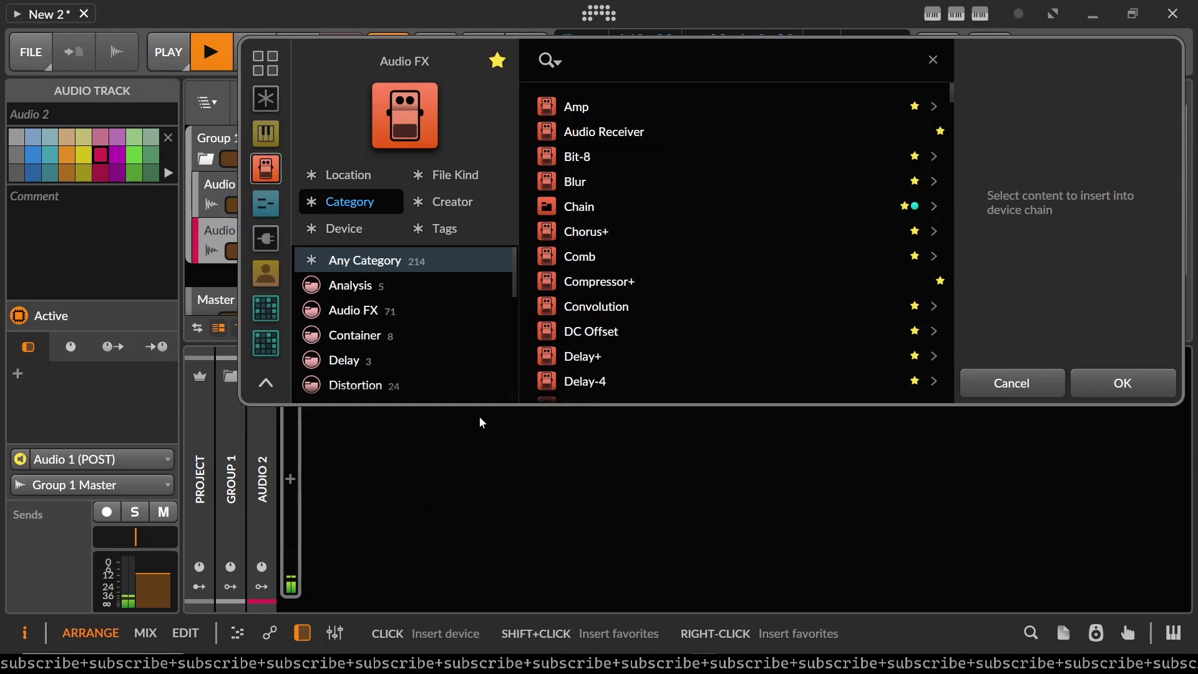
text(rever)
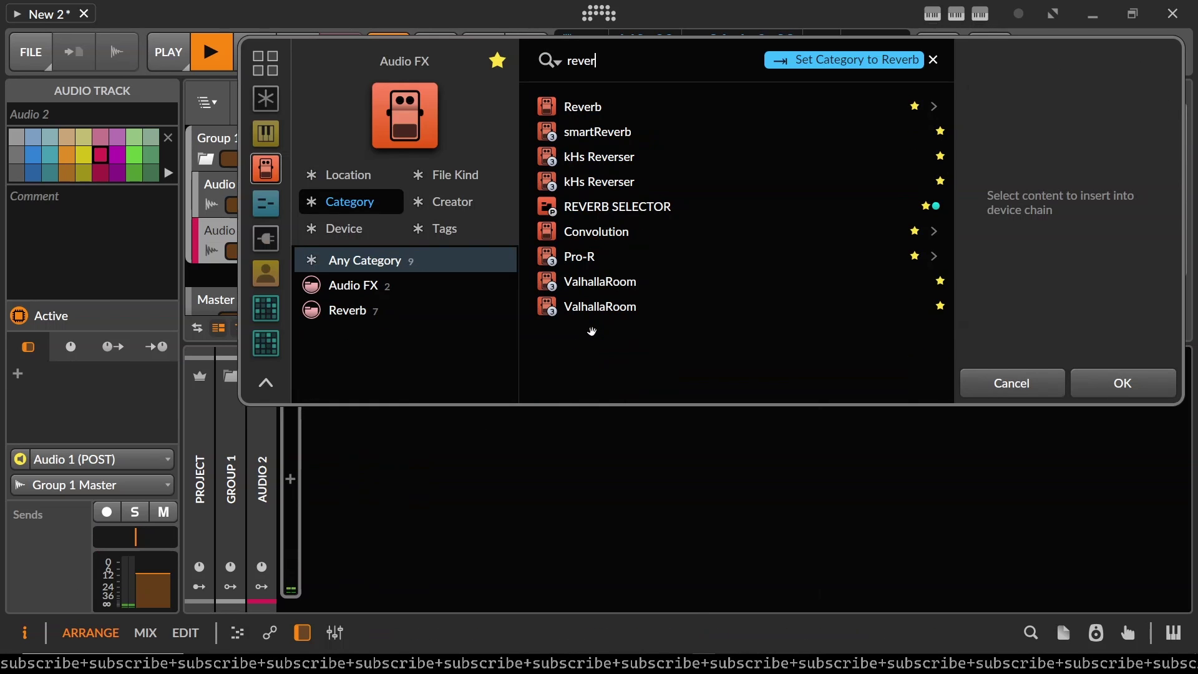
key(Return)
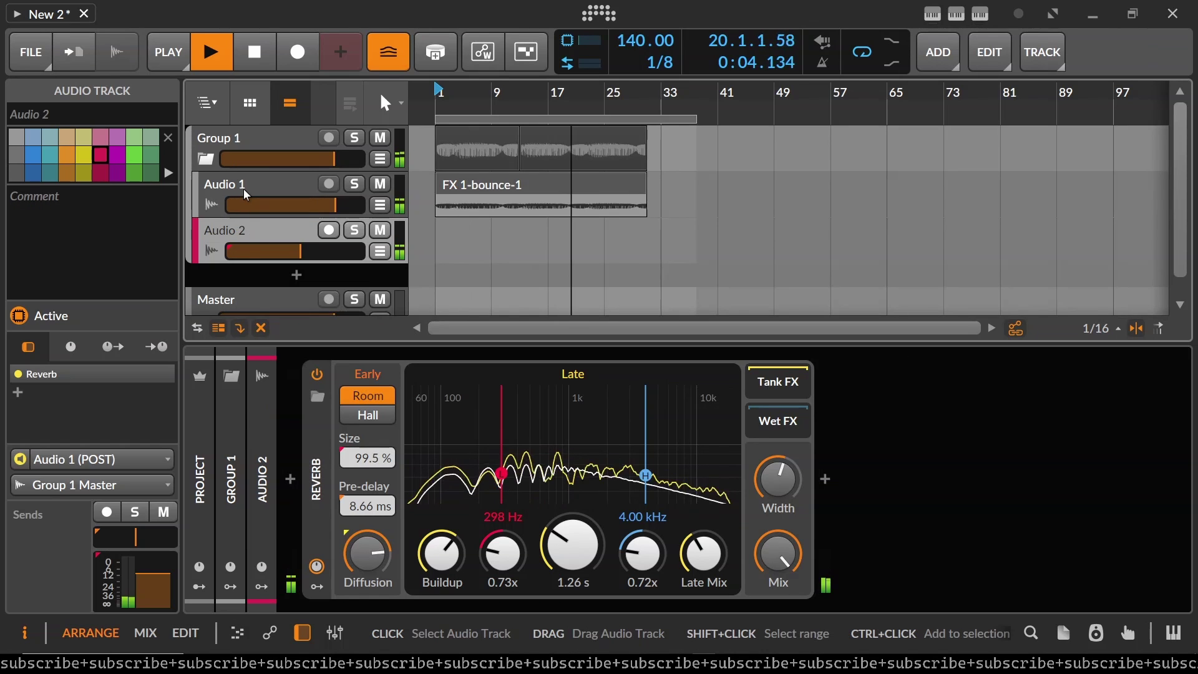
Insert an Audio Receiver device on the Audio 2 track
click(246, 194)
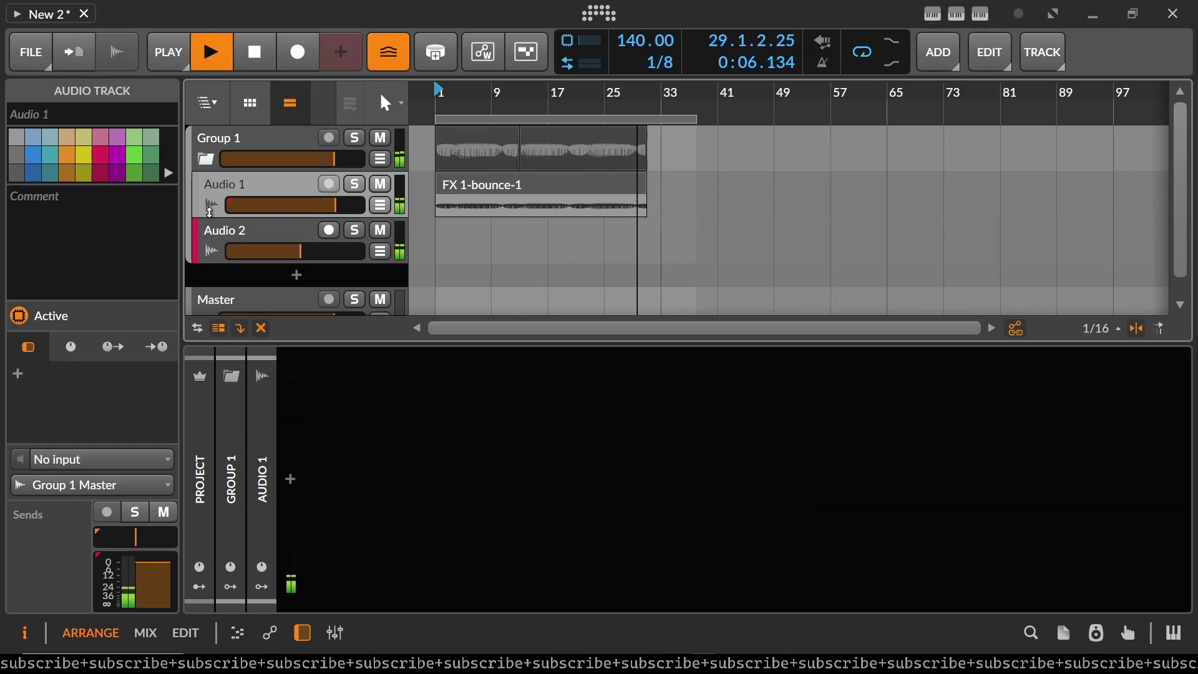
click(238, 234)
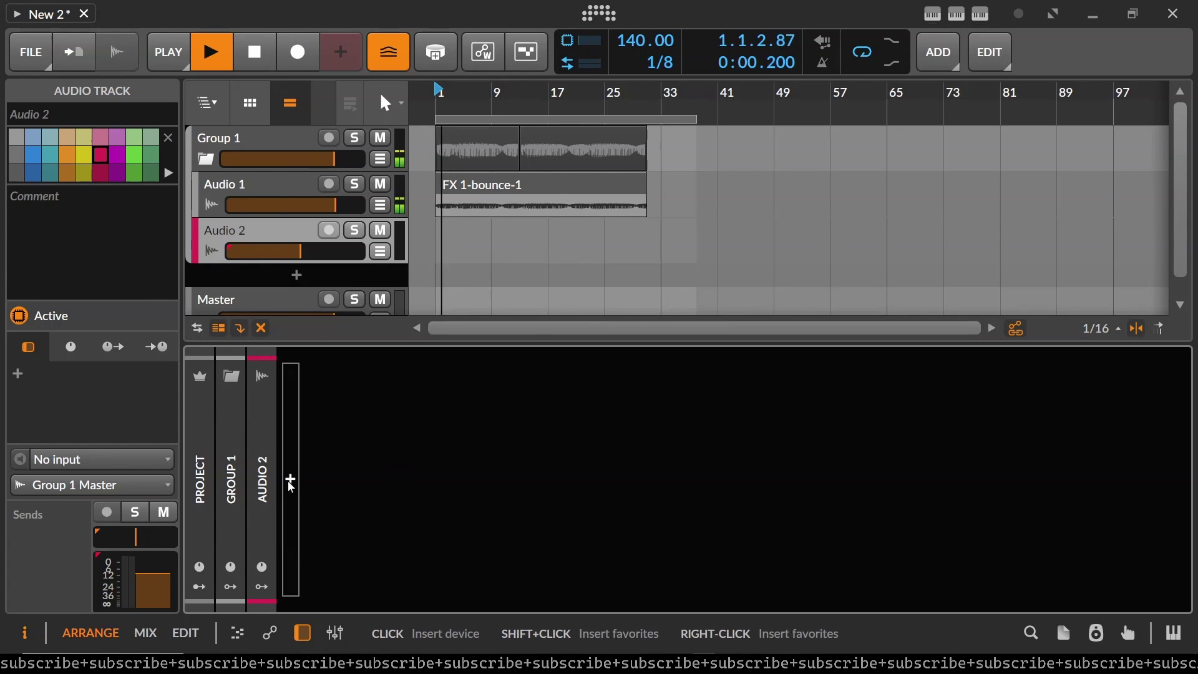
click(290, 479)
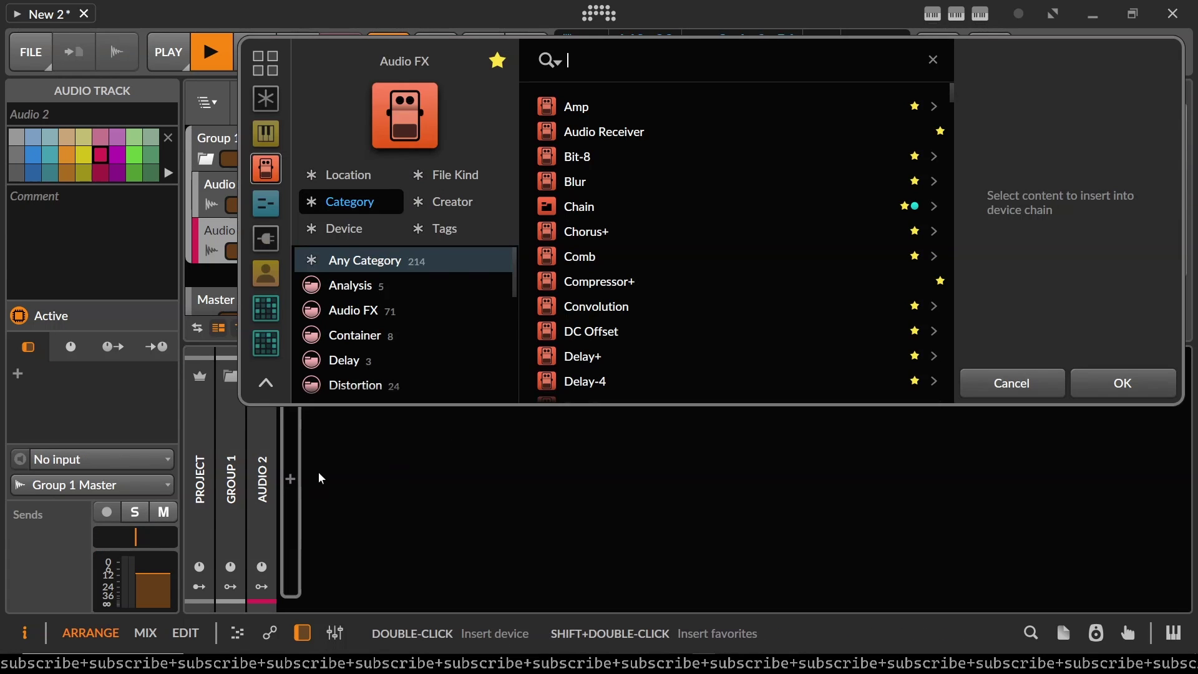
text(audio)
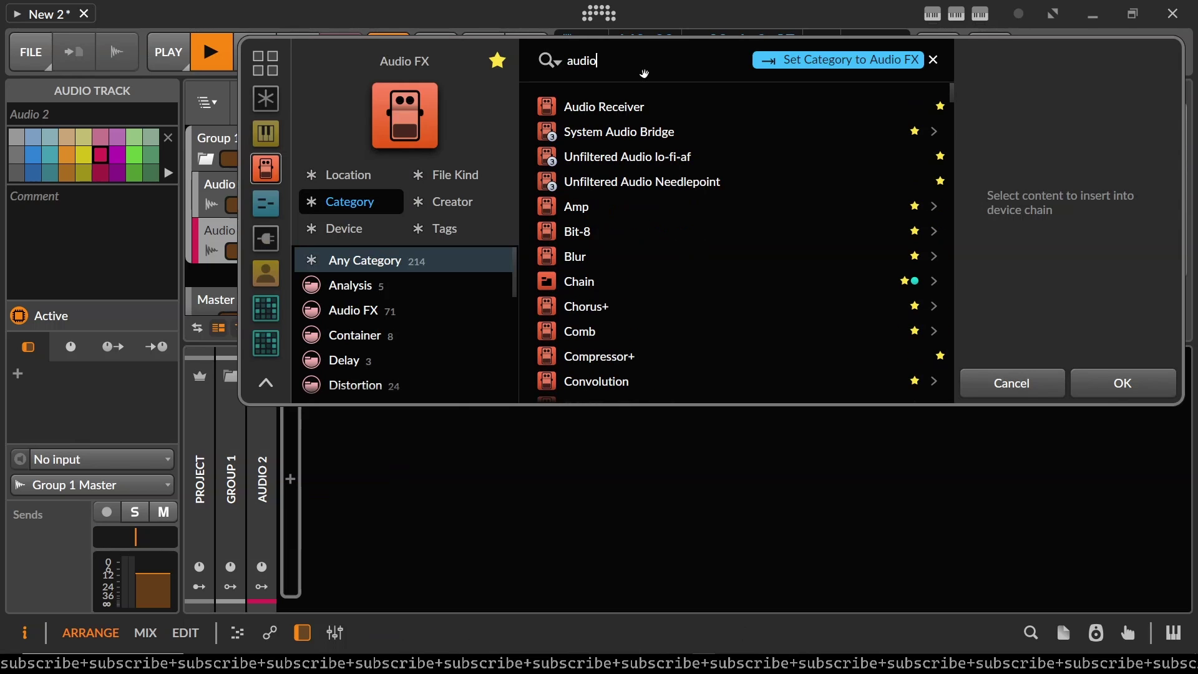
key(Down)
key(Return)
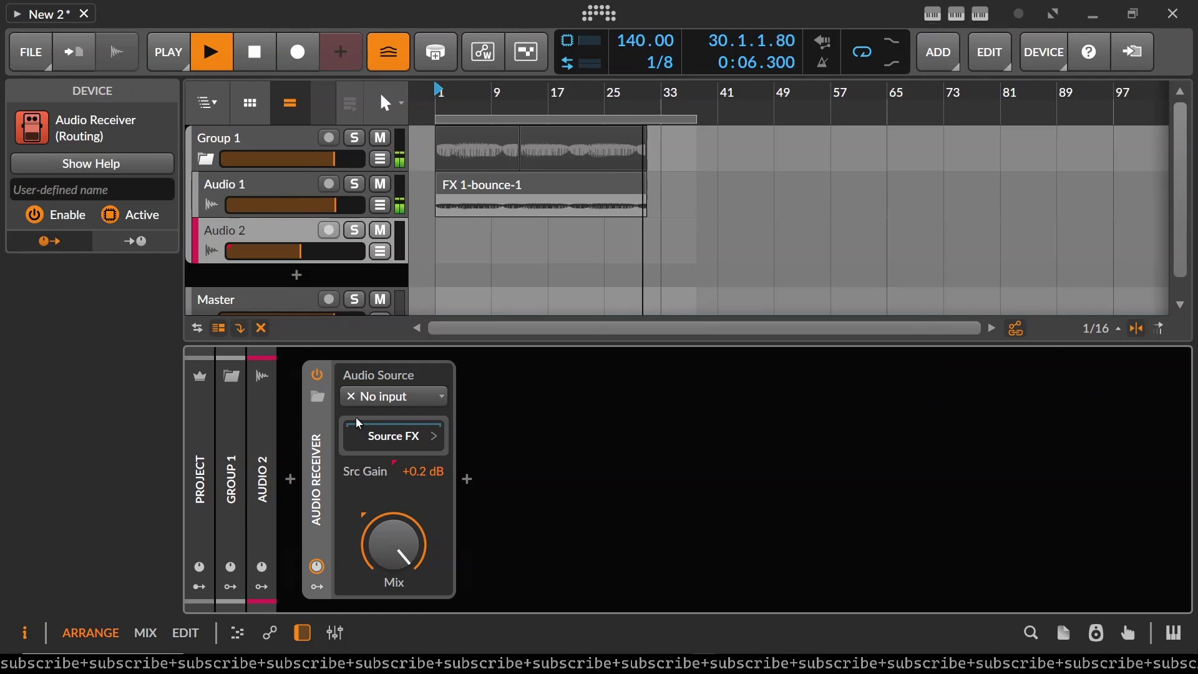
Set the Audio Receiver's audio source to Audio 1 (POST)
click(397, 397)
mouse_move(422, 472)
click(575, 468)
Insert a Reverb device after the Audio Receiver on Audio 2
text(reve)
key(Down)
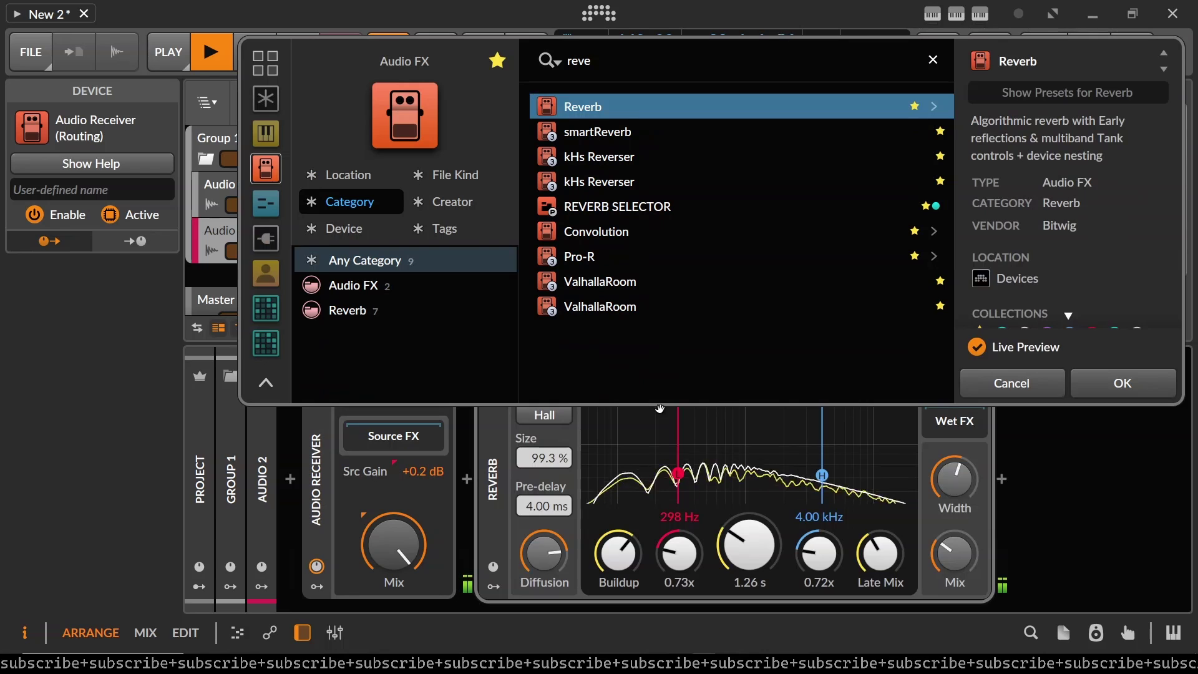
key(Return)
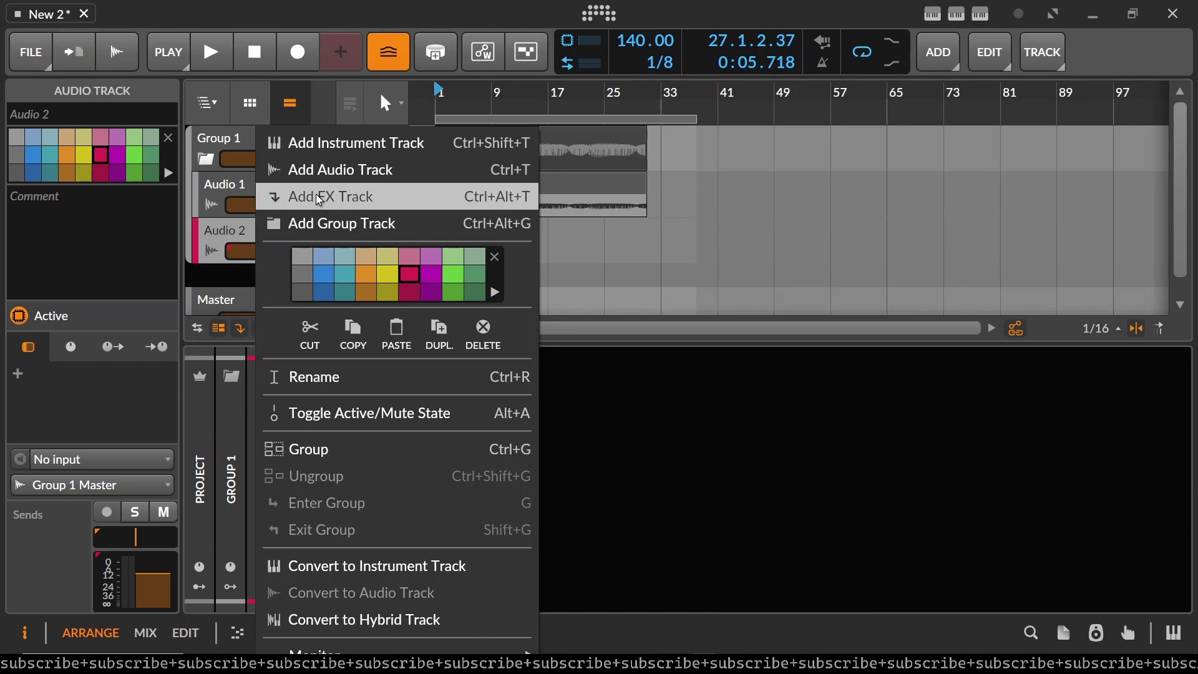
Add an FX track to Group 1, raise Audio 1's send into it and start playback
click(319, 199)
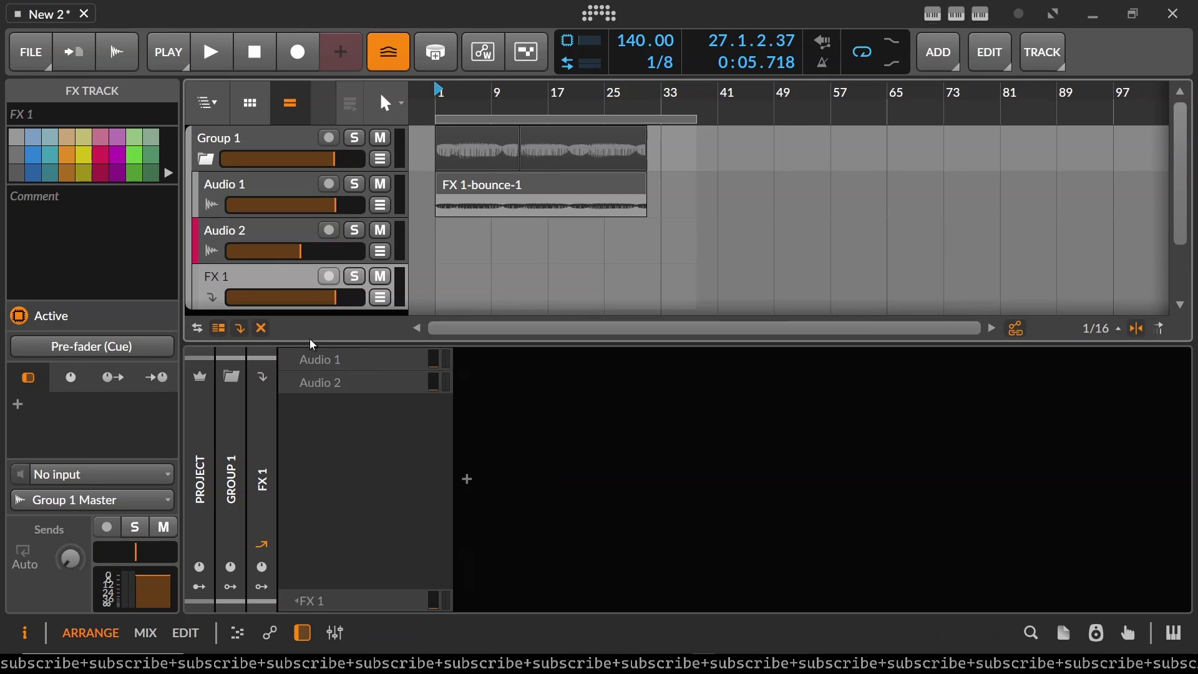
drag(434, 361, 456, 325)
key(space)
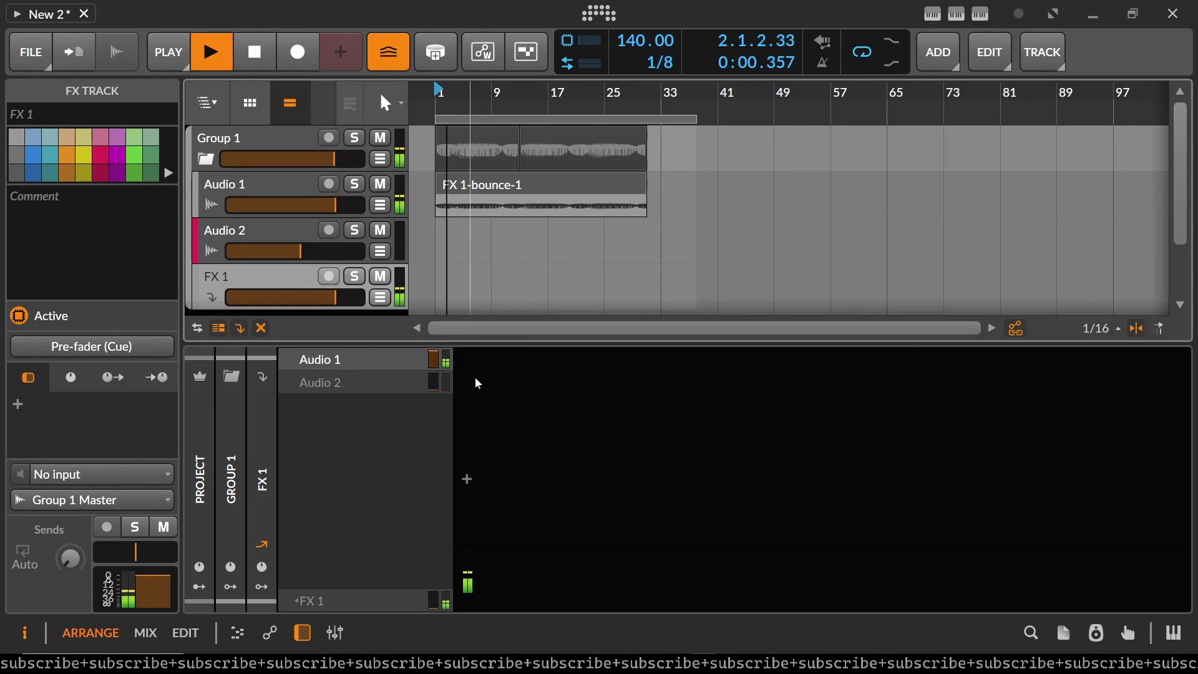
Insert a Reverb device on the FX 1 track
click(466, 478)
text(rev)
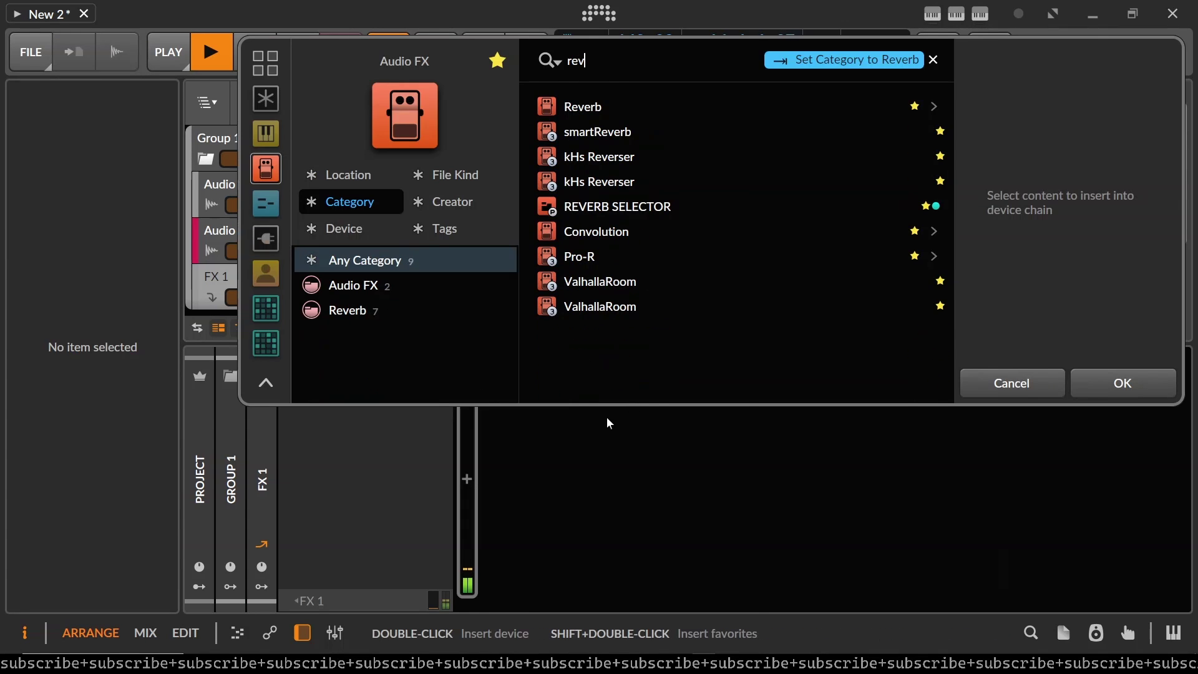
key(Return)
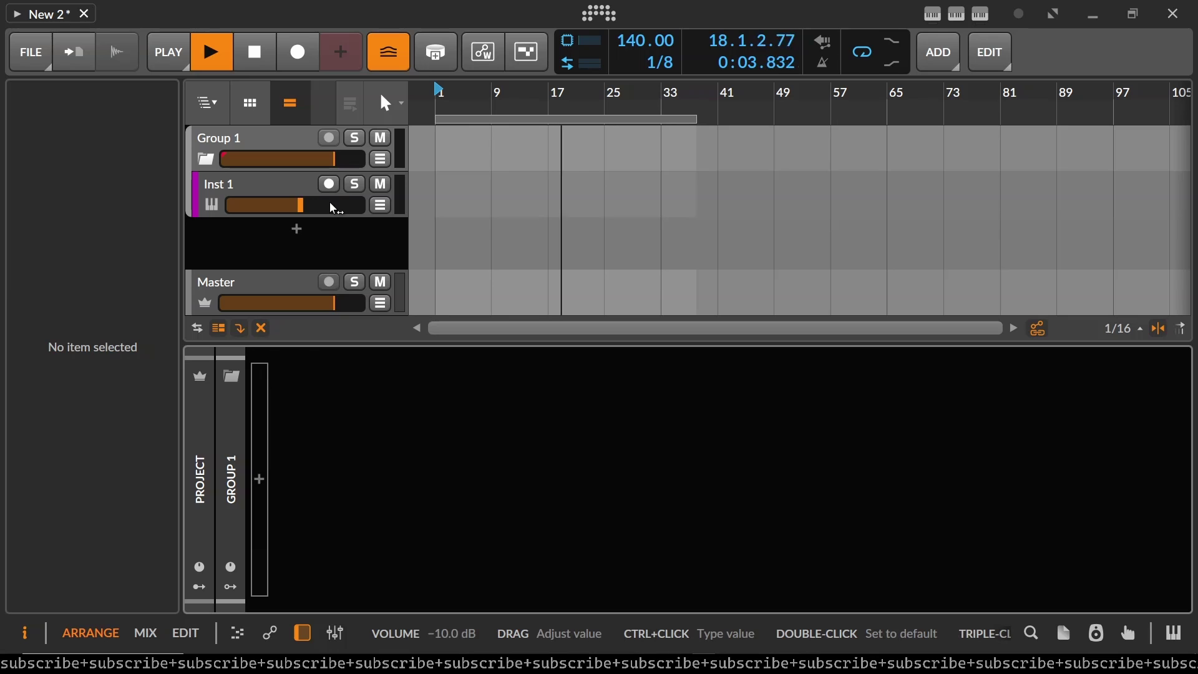
Draw a note clip on the Inst 1 track from bar 1 to about bar 48 and stop playback
key(2)
drag(439, 184, 768, 191)
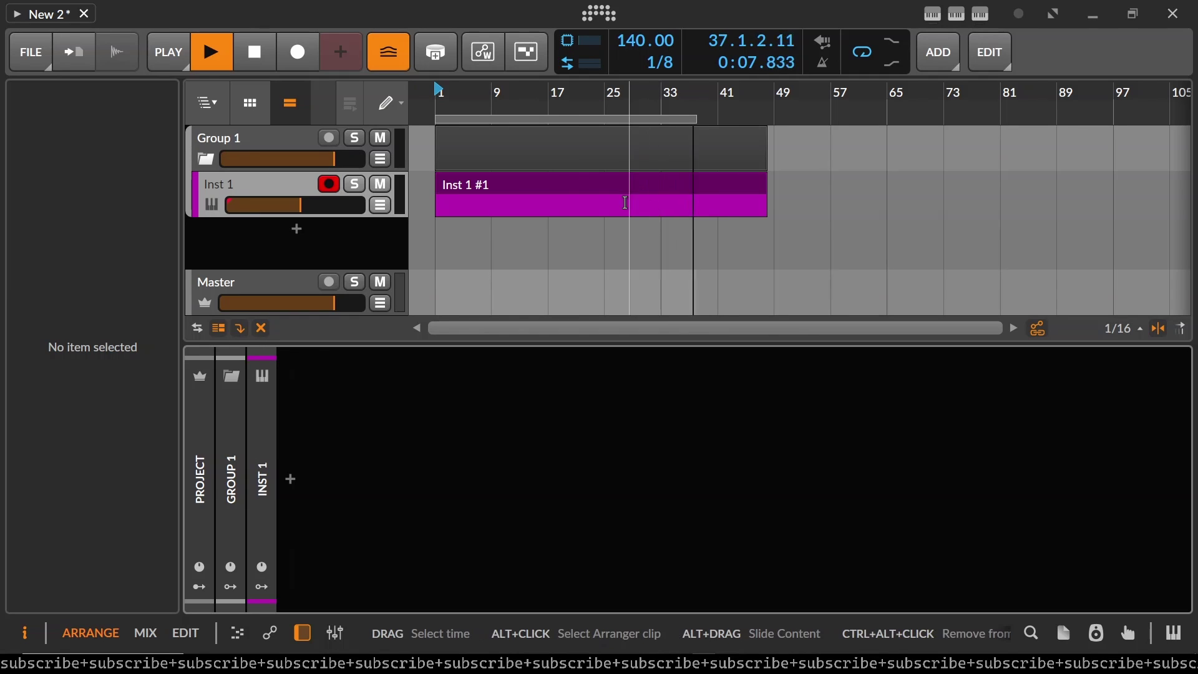
key(space)
Draw a long note around C3 from bar 1 and a G#2 note from bar 13 to 27 in the Inst 1 clip
double_click(551, 179)
click(398, 466)
drag(590, 503, 828, 503)
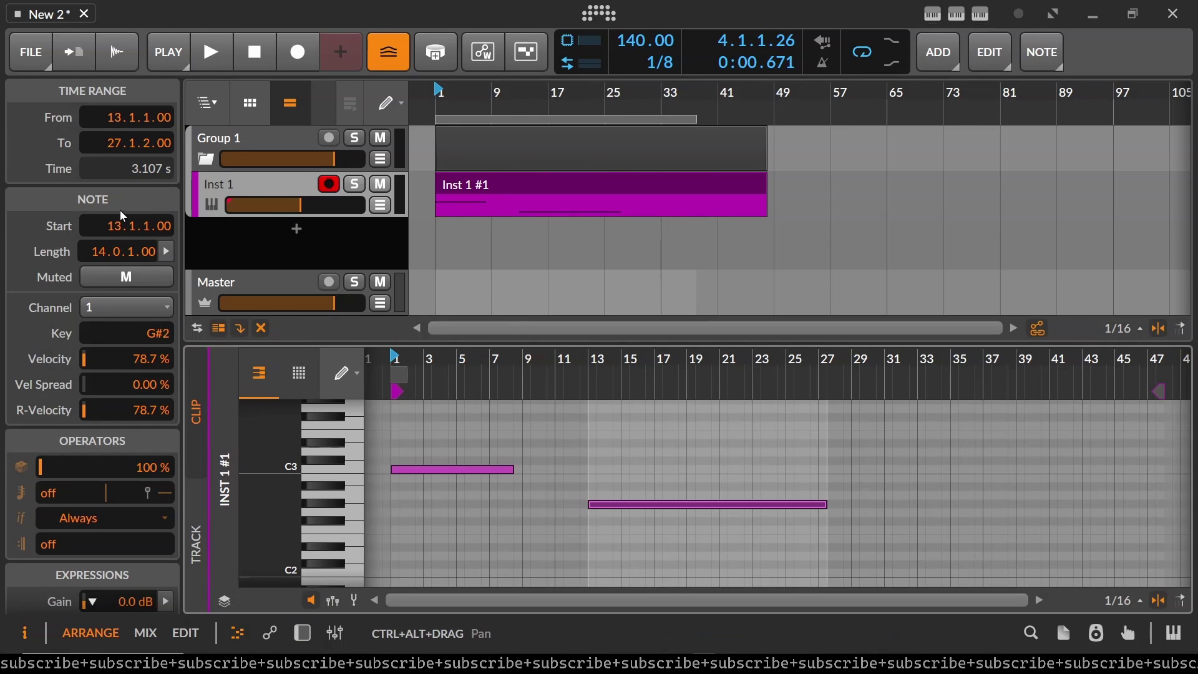
Insert an Instrument Layer on the Inst 1 track and delete the Tool device from its first layer
click(240, 181)
key(d)
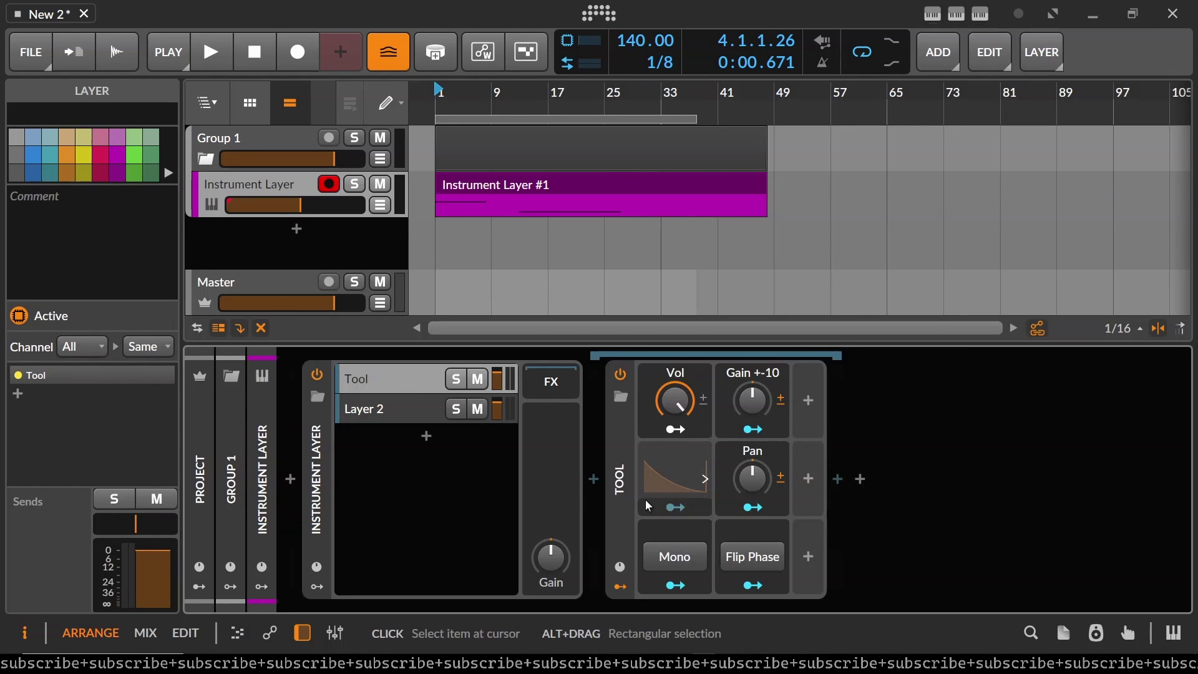
click(613, 482)
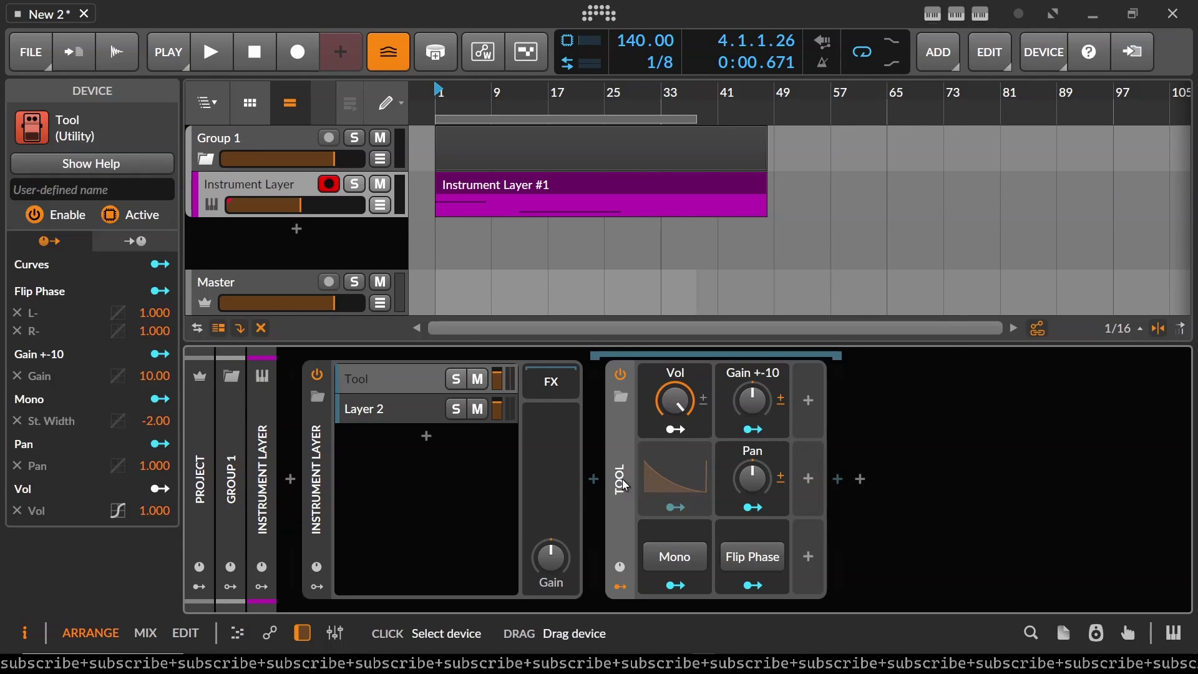
key(Delete)
Insert Phase-4 in the Instrument Layer's first layer and Sampler in Layer 2
click(594, 479)
text(phase)
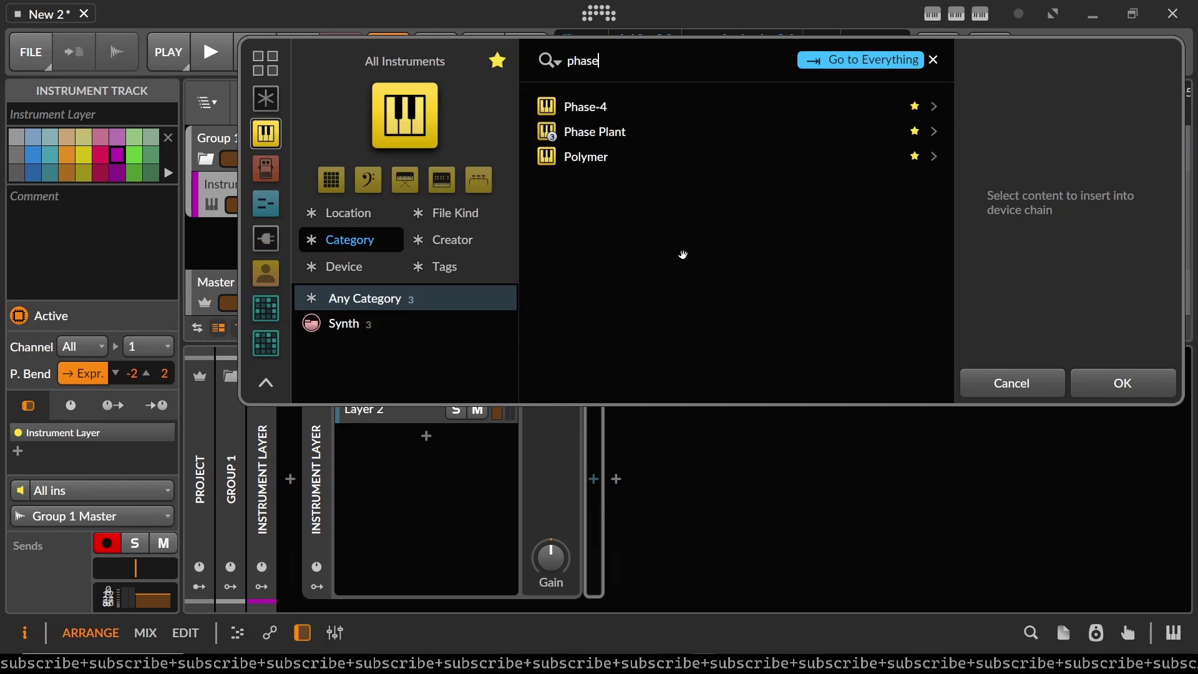
key(Return)
click(595, 481)
text(sampl)
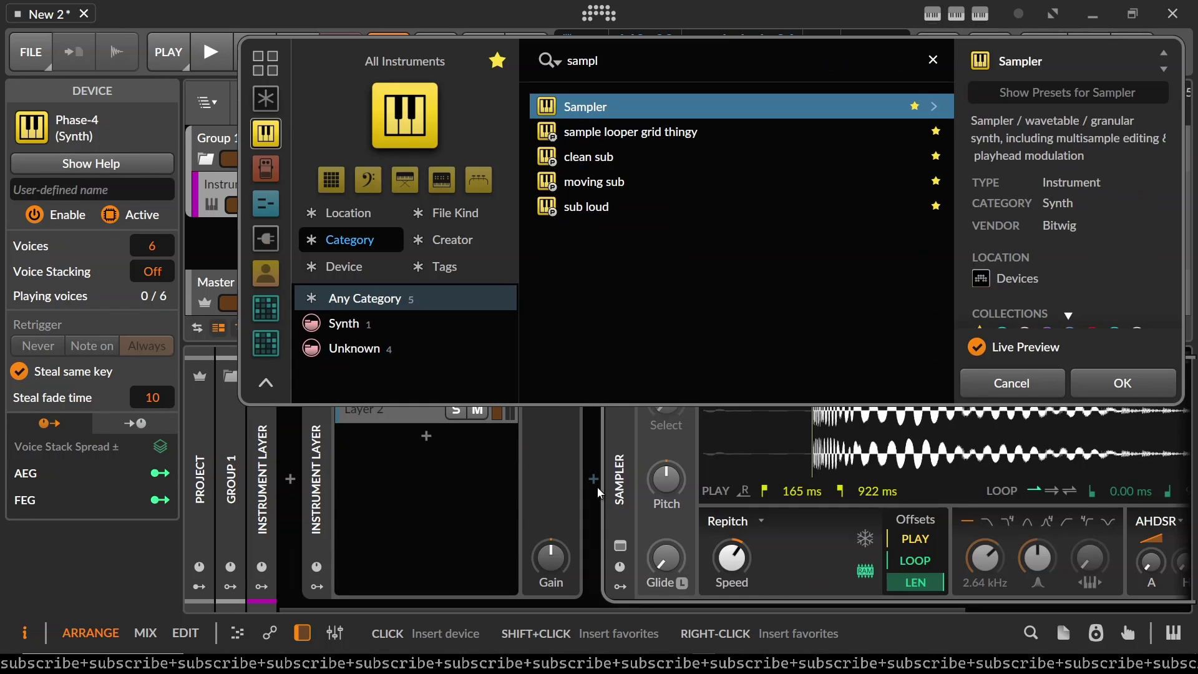
key(Return)
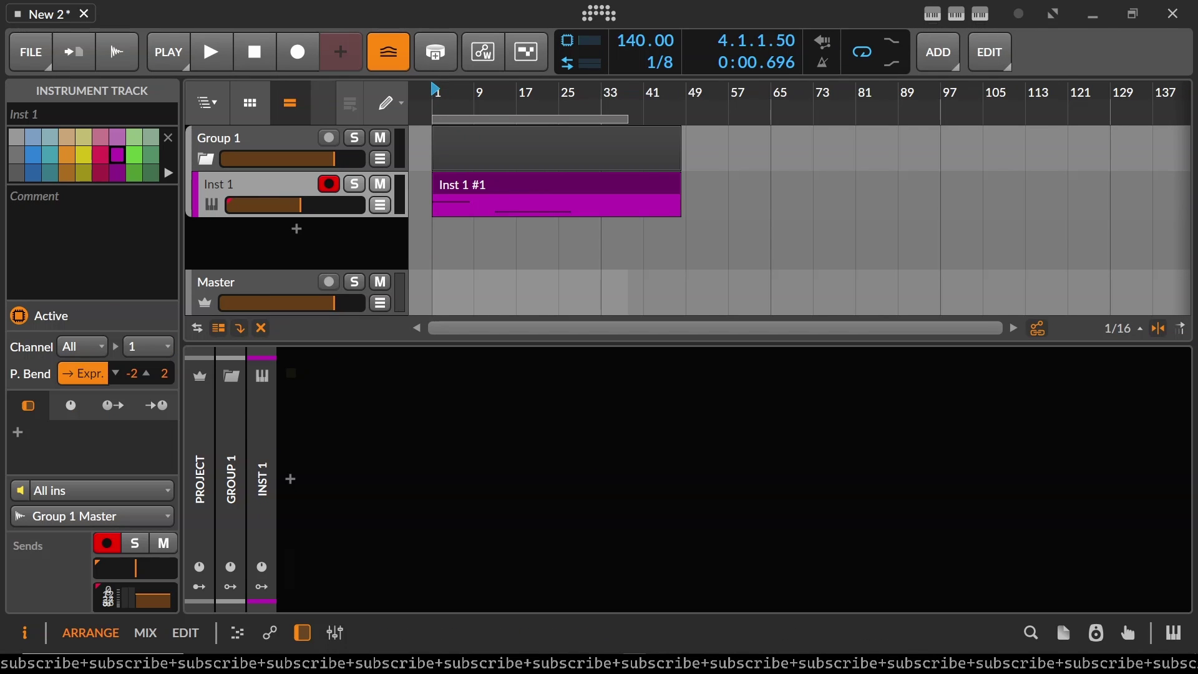
Start playback and insert a Phase-4 synth on the Inst 1 track
key(space)
click(290, 478)
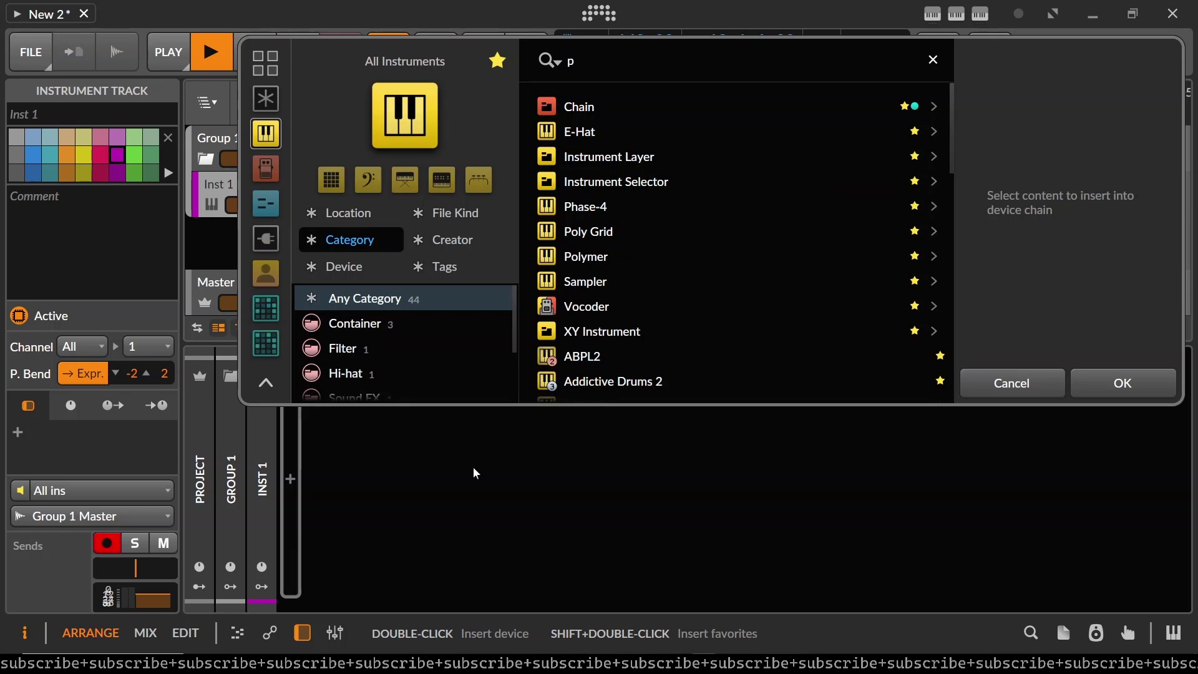
text(phase)
key(Return)
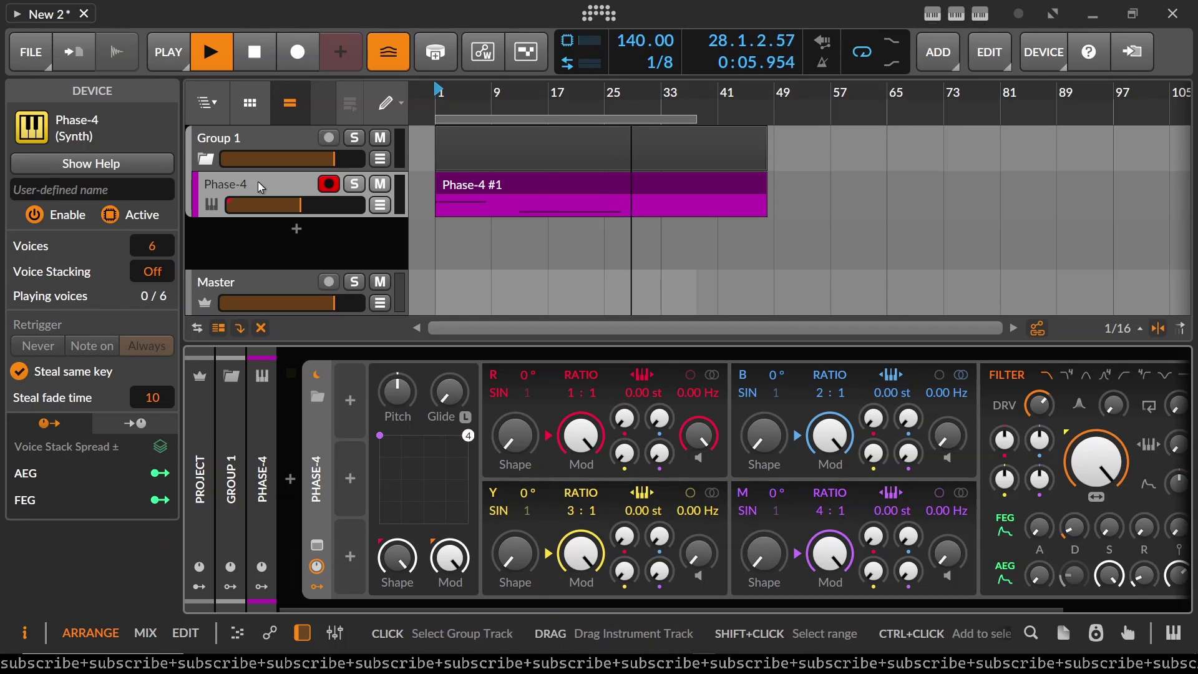
Add a new instrument track below the Phase-4 track in Group 1
click(250, 186)
right_click(250, 186)
click(322, 144)
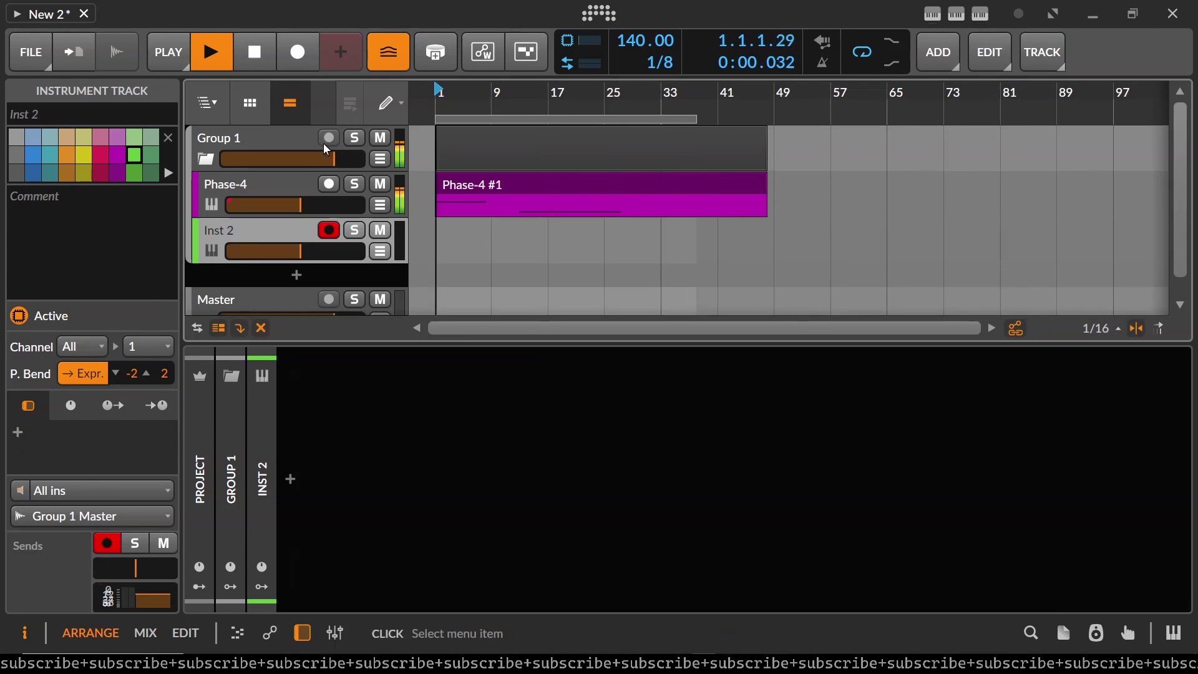
Set the Inst 2 track's input source to the Phase-4 track in Group 1
click(99, 491)
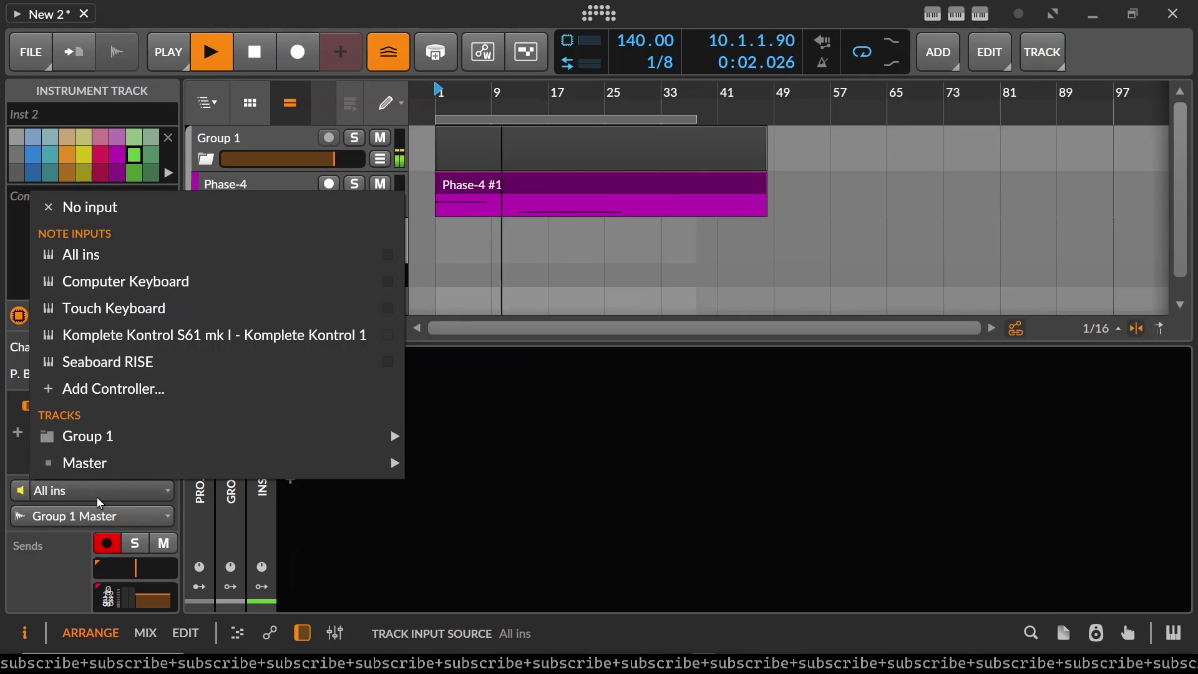
mouse_move(265, 434)
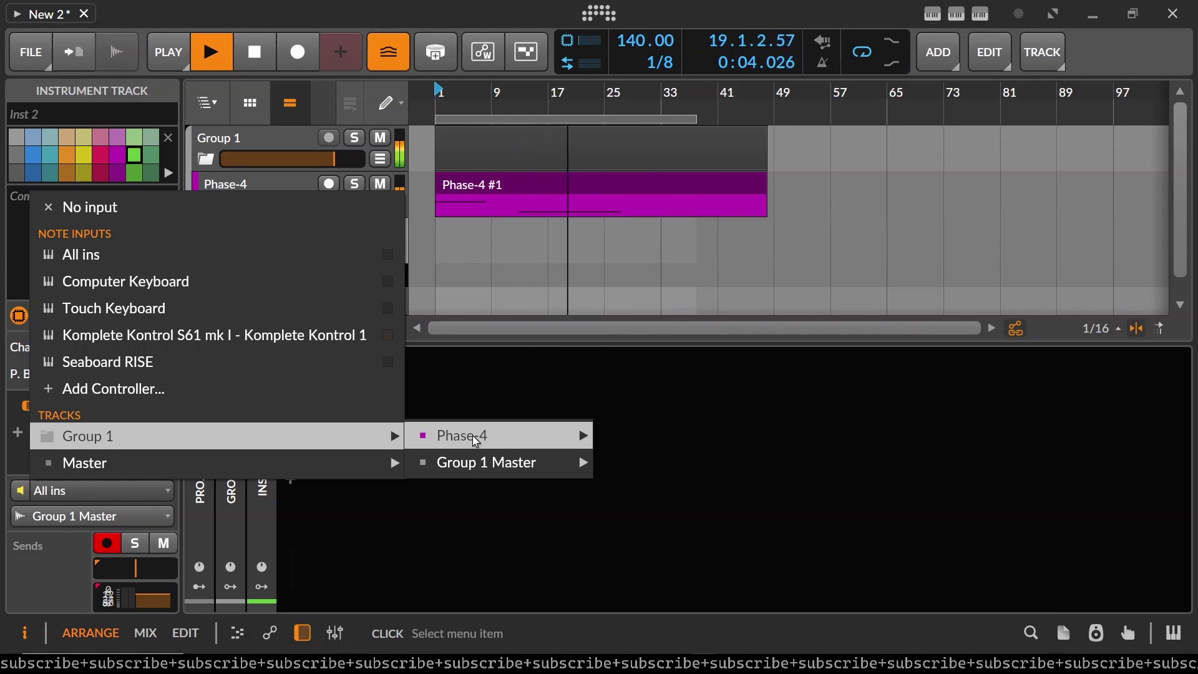
mouse_move(468, 435)
click(643, 433)
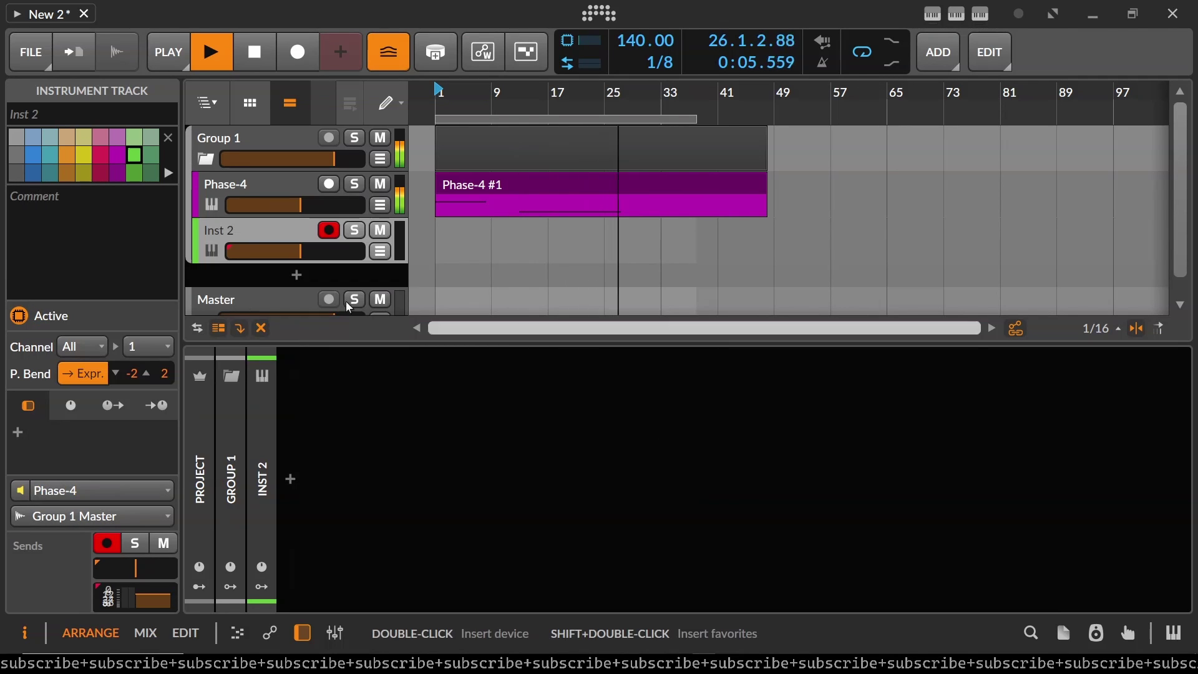
Insert a Sampler on the Inst 2 track
click(290, 479)
text(sa o)
key(BackSpace)
key(BackSpace)
key(Down)
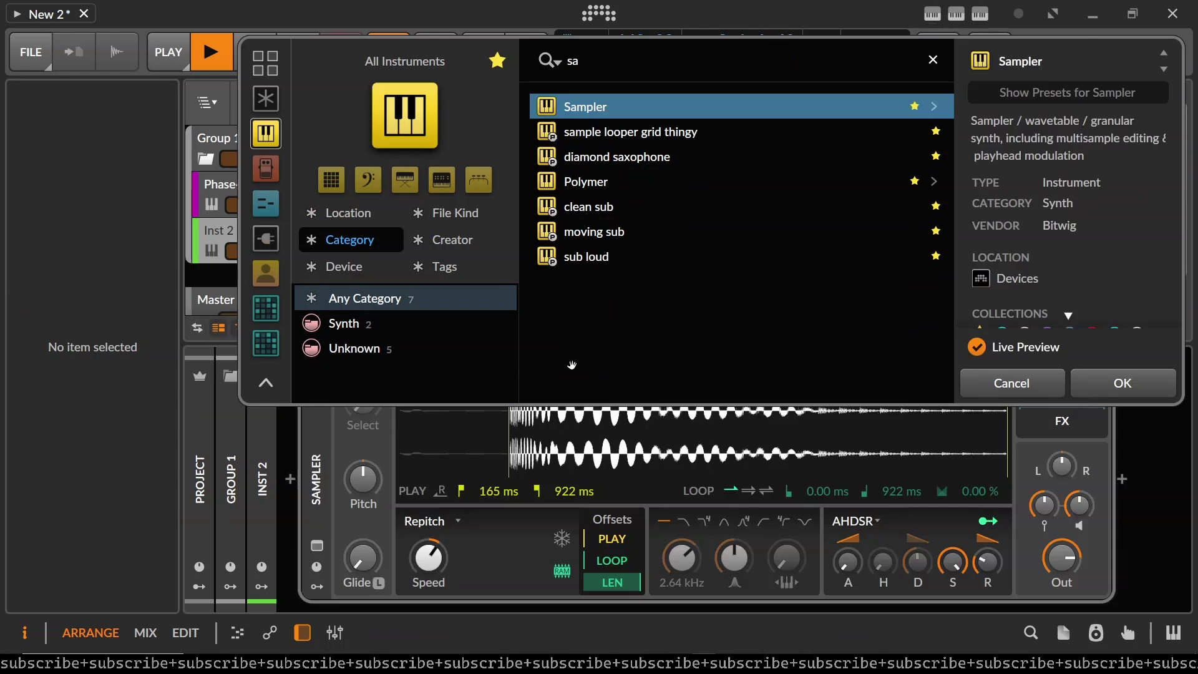
key(Return)
scroll(427, 263, down, 1)
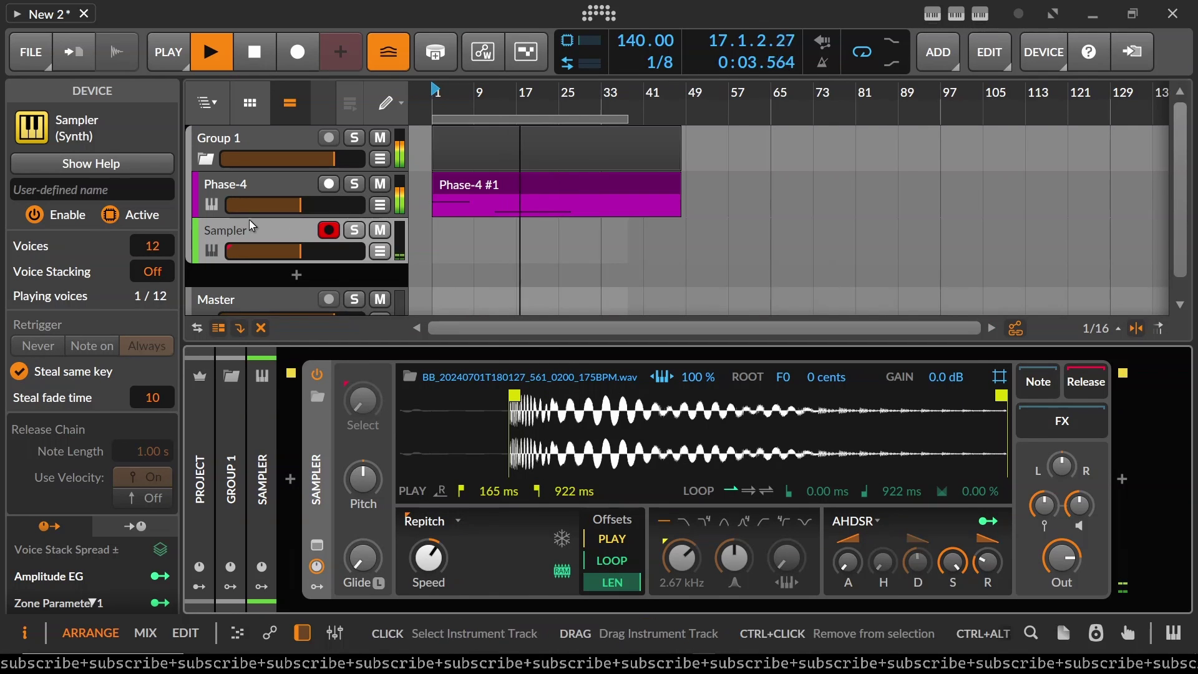
Insert a Sampler after the Filter+ device on the Phase-4 track
click(253, 187)
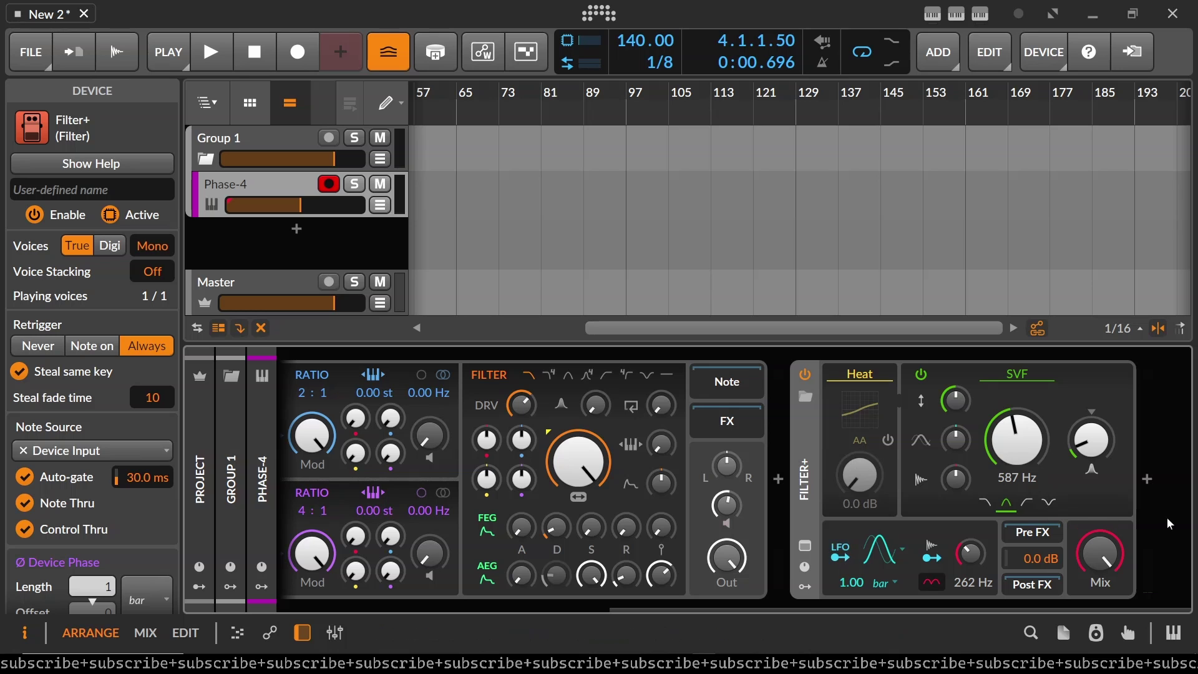
click(1150, 481)
text(sampler)
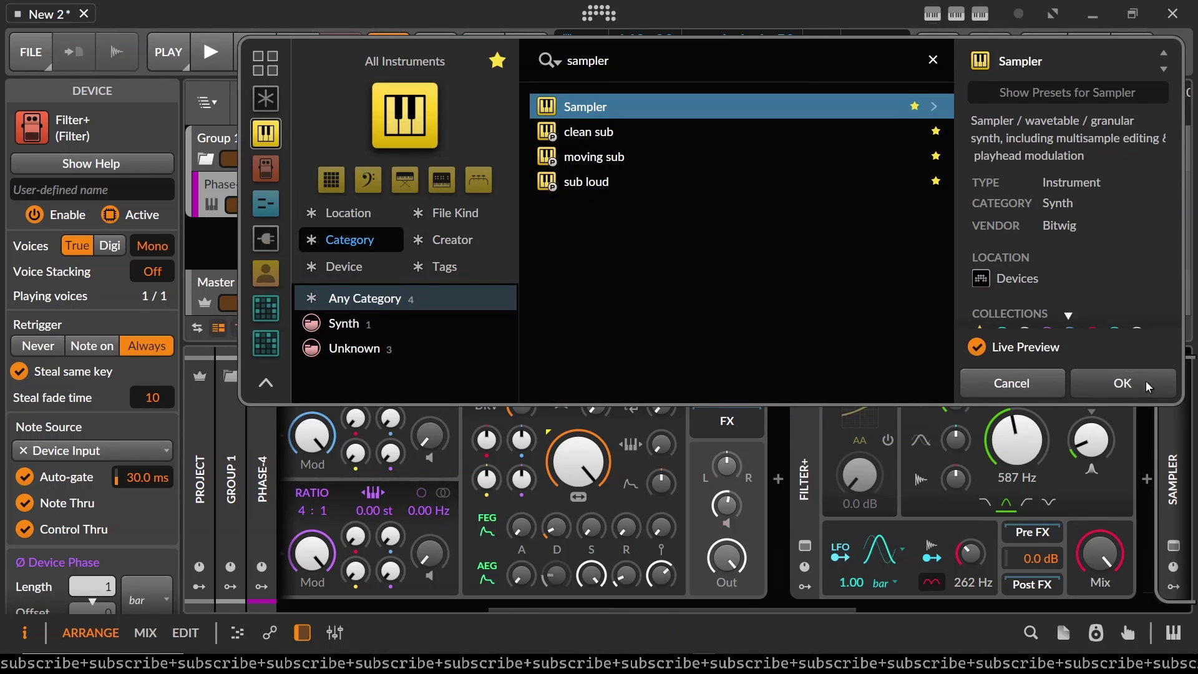
click(1143, 388)
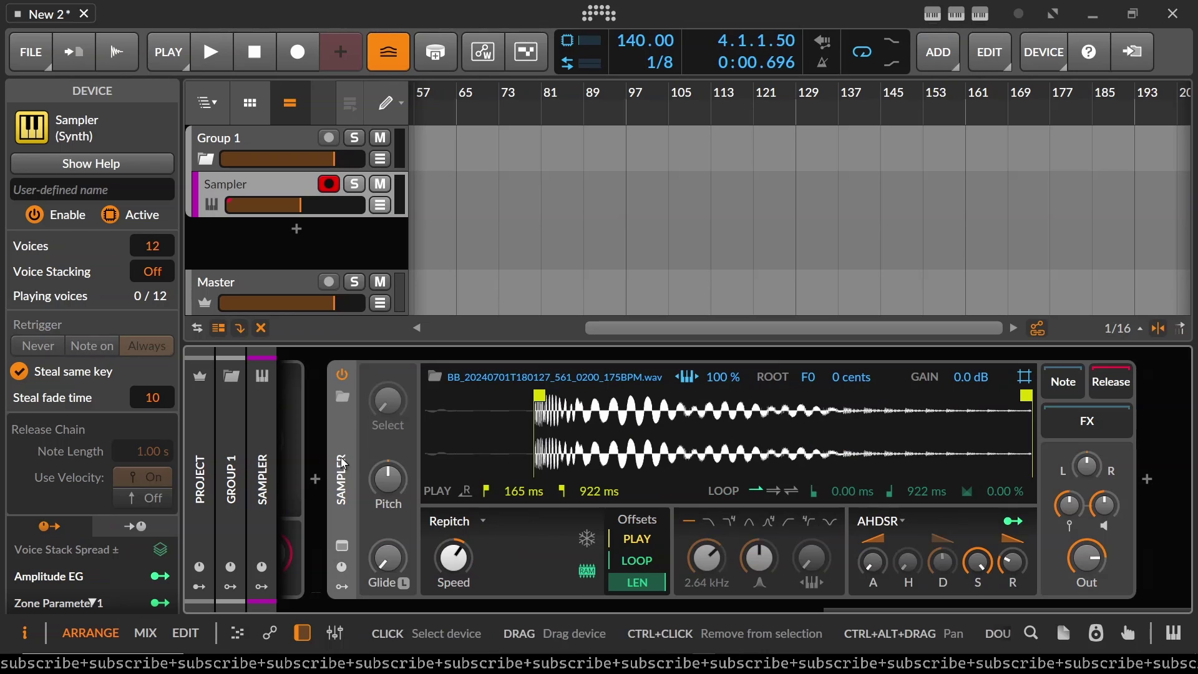
Wrap the Sampler in an Instrument Layer and add a Tool device as its second layer
key(ctrl+g)
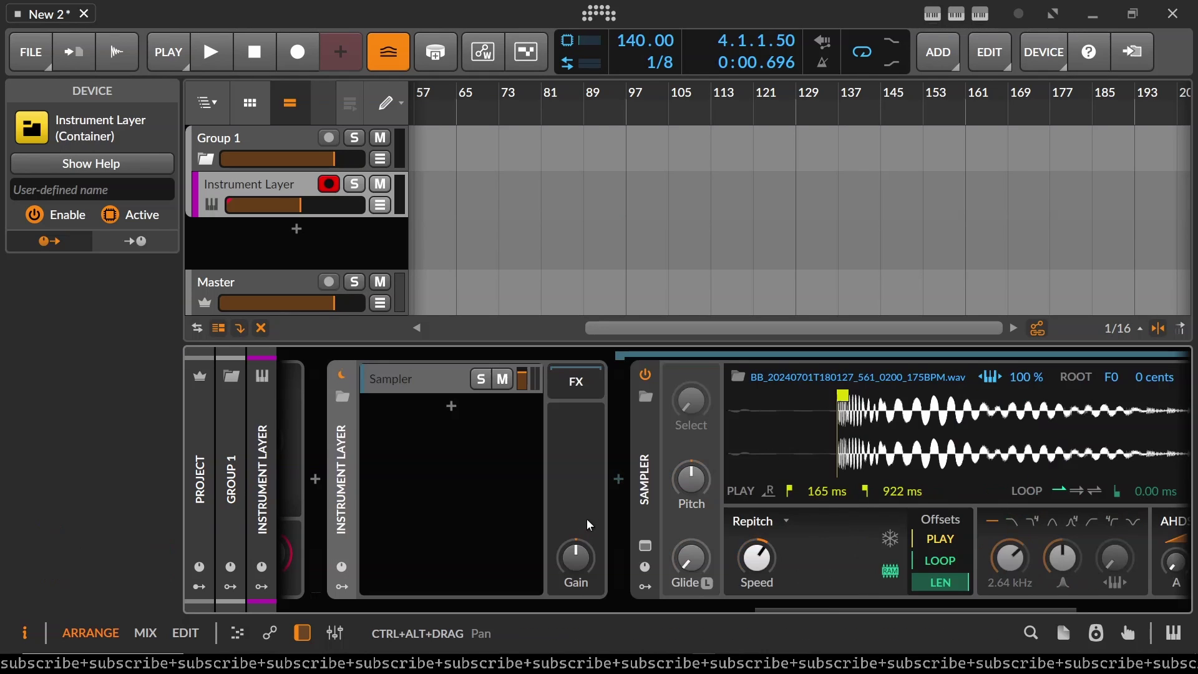
click(451, 407)
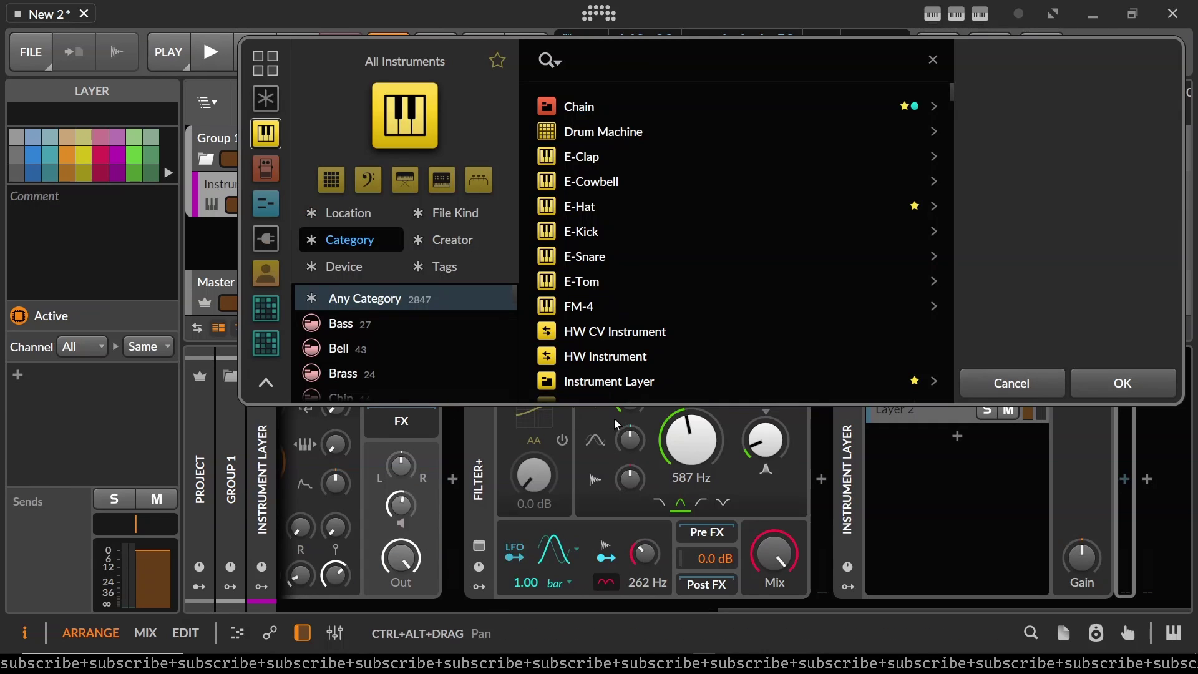
text(t)
click(265, 168)
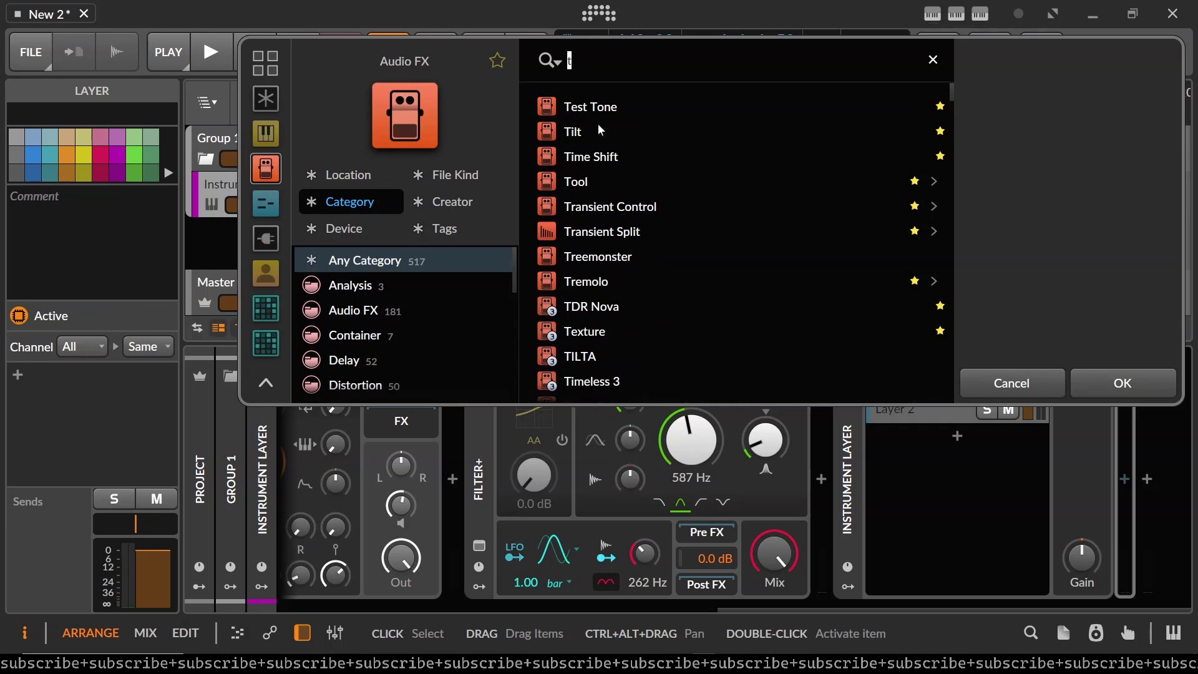
click(603, 180)
click(1169, 380)
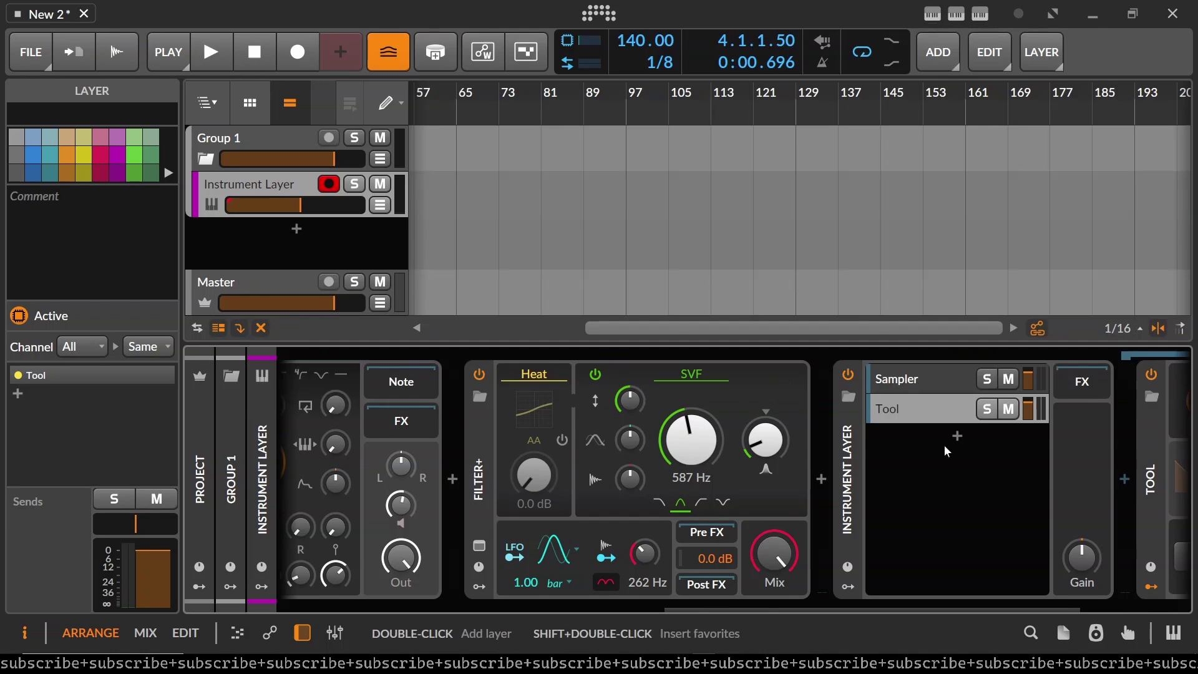
Show the Sampler layer's device chain inside the Instrument Layer
scroll(719, 395, up, 3)
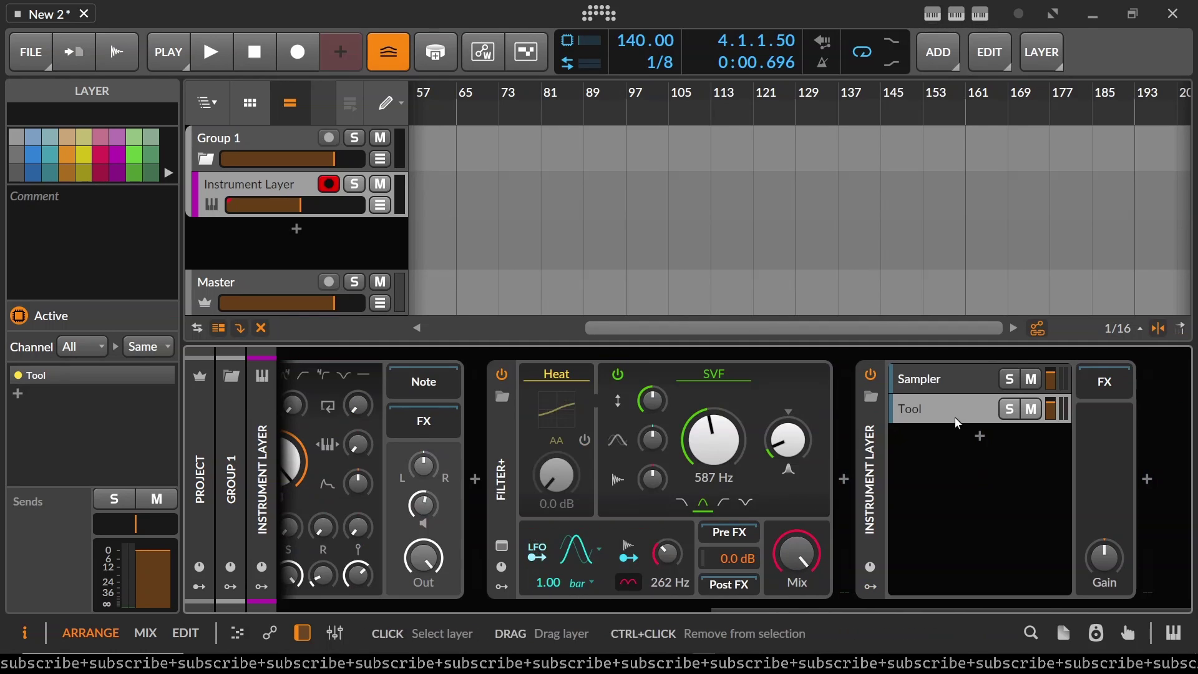
click(936, 378)
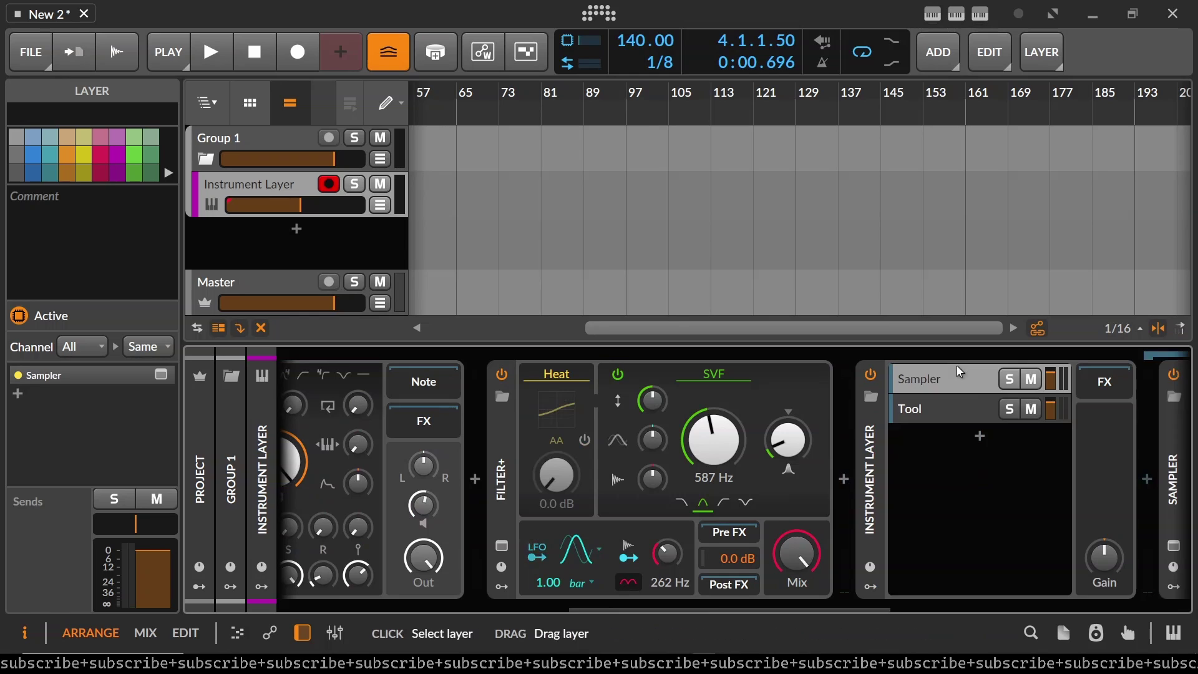
scroll(656, 463, up, 2)
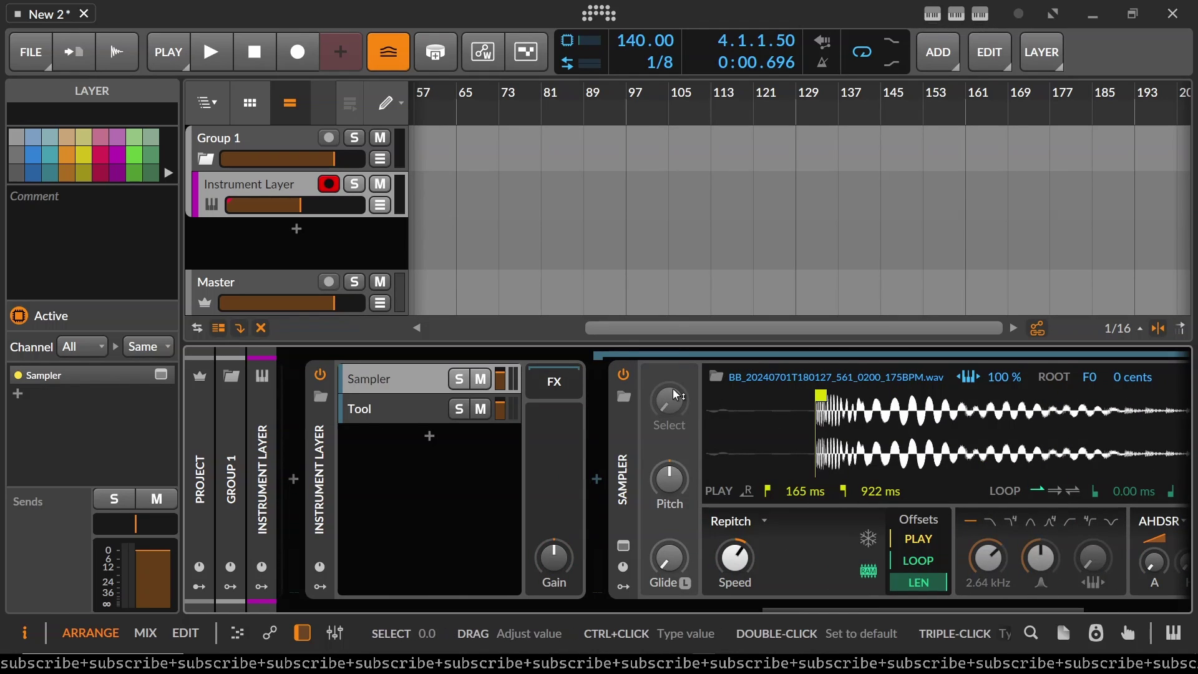
scroll(585, 370, up, 6)
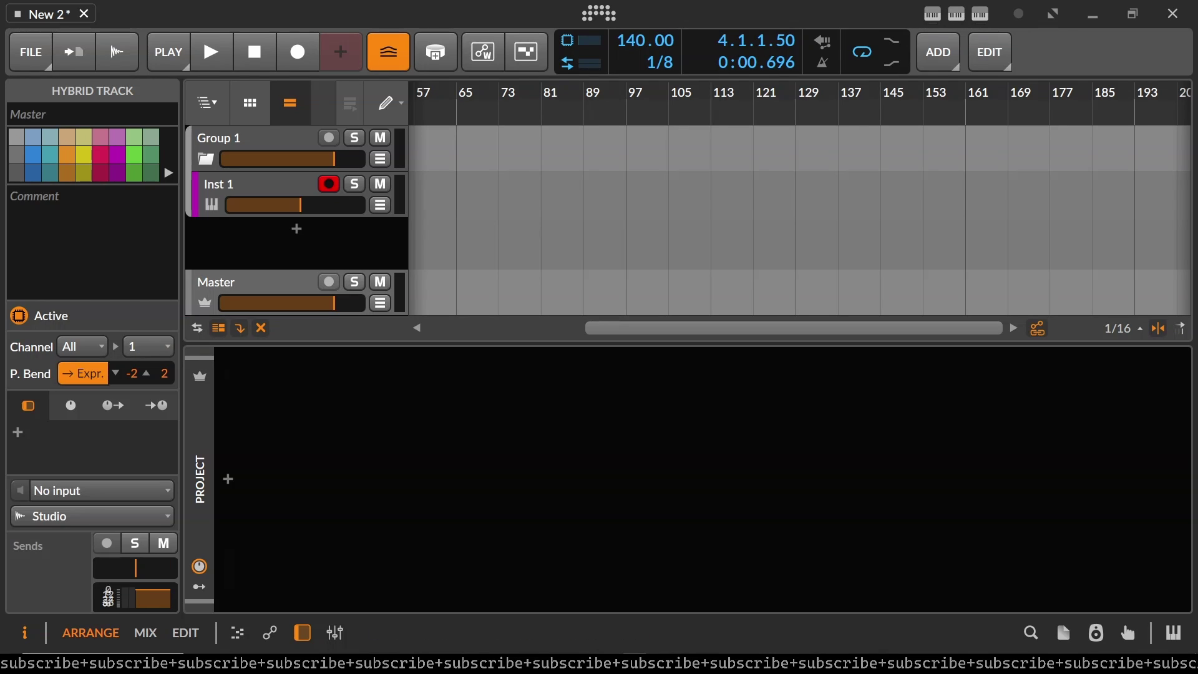
Set the Master track's output to Studio and reopen its list of output destinations
click(251, 286)
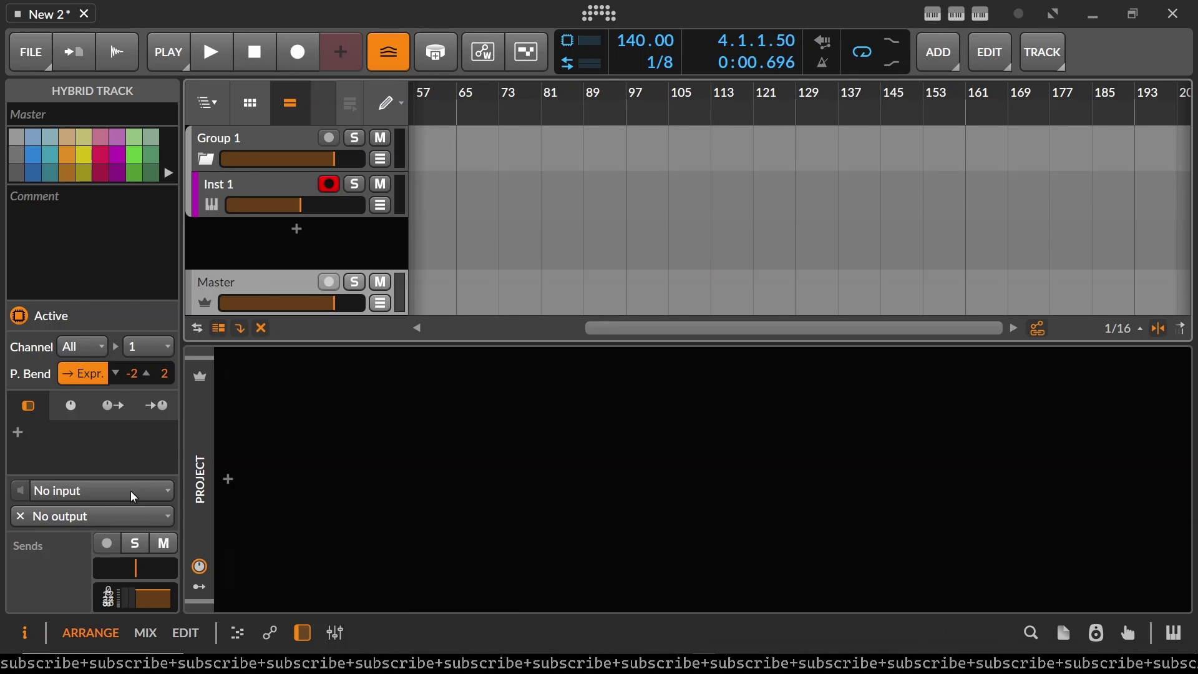
click(153, 517)
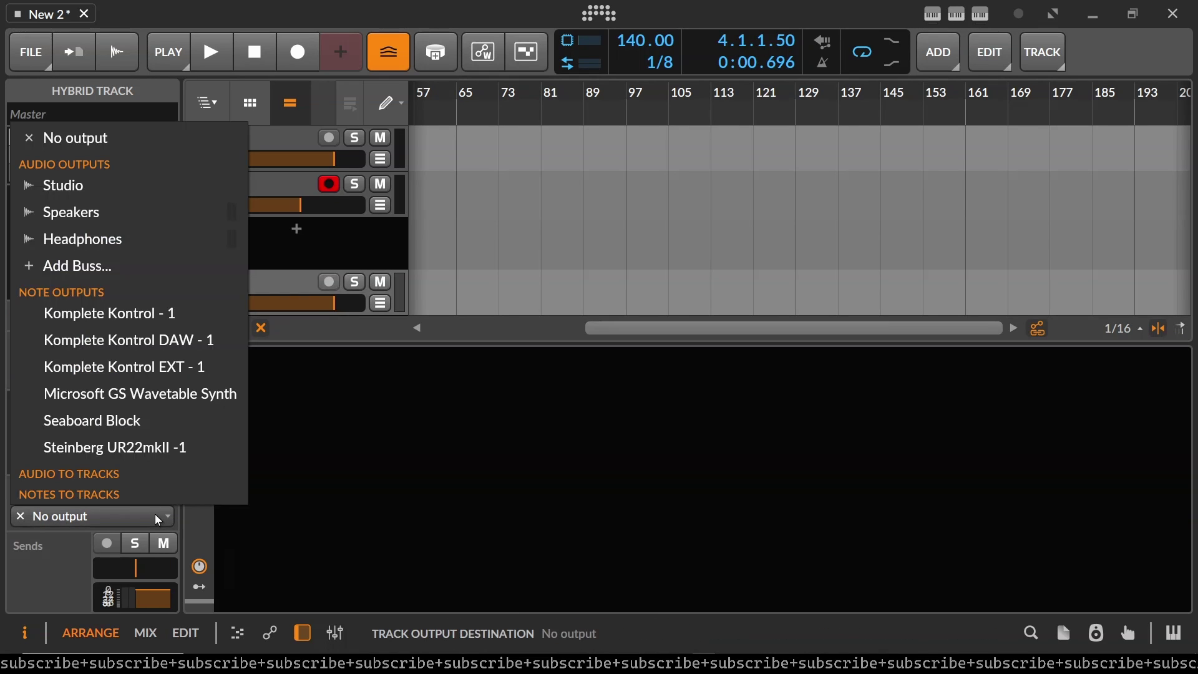
click(68, 192)
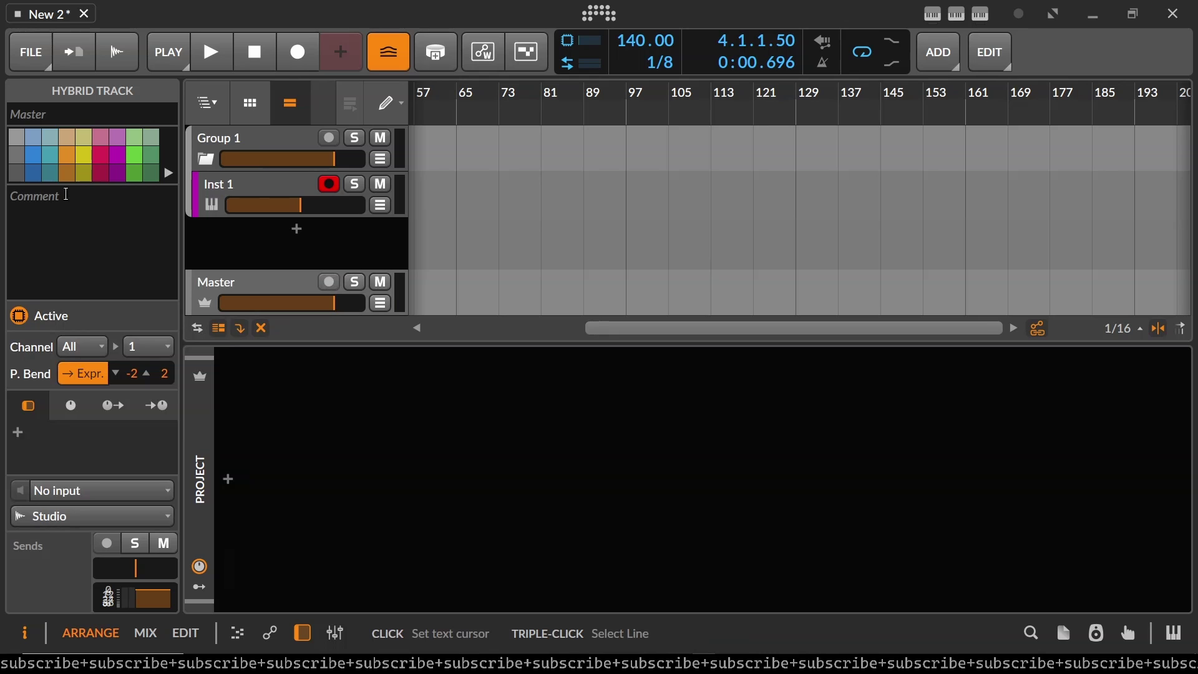
click(115, 511)
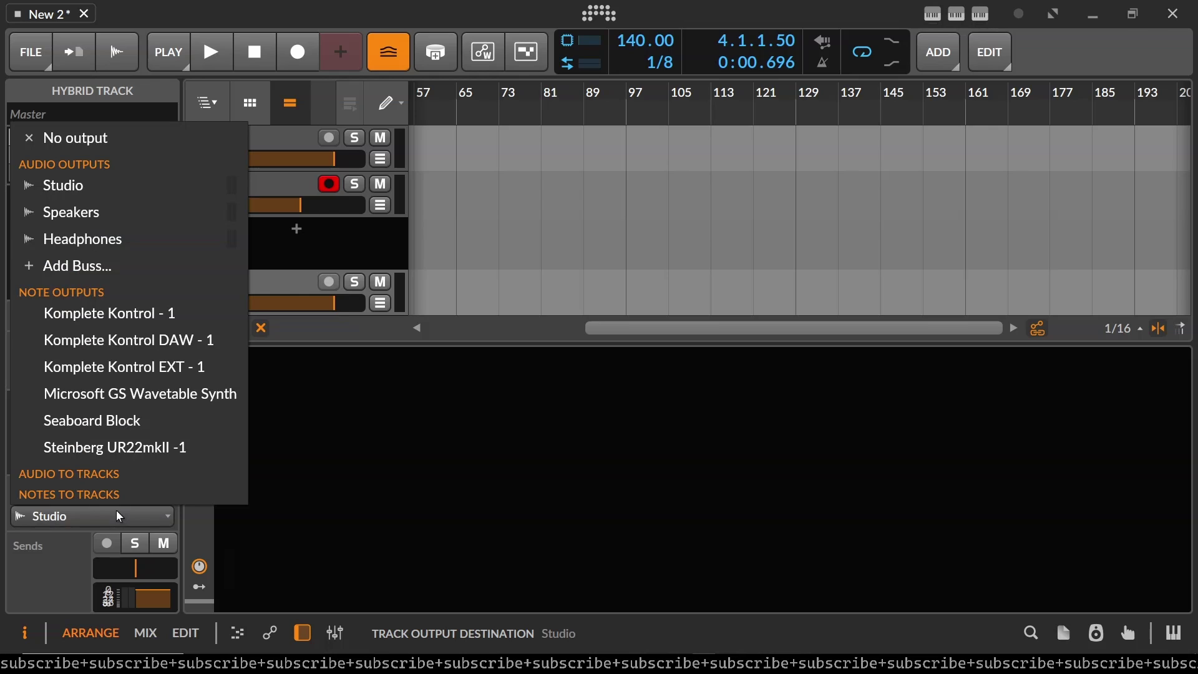